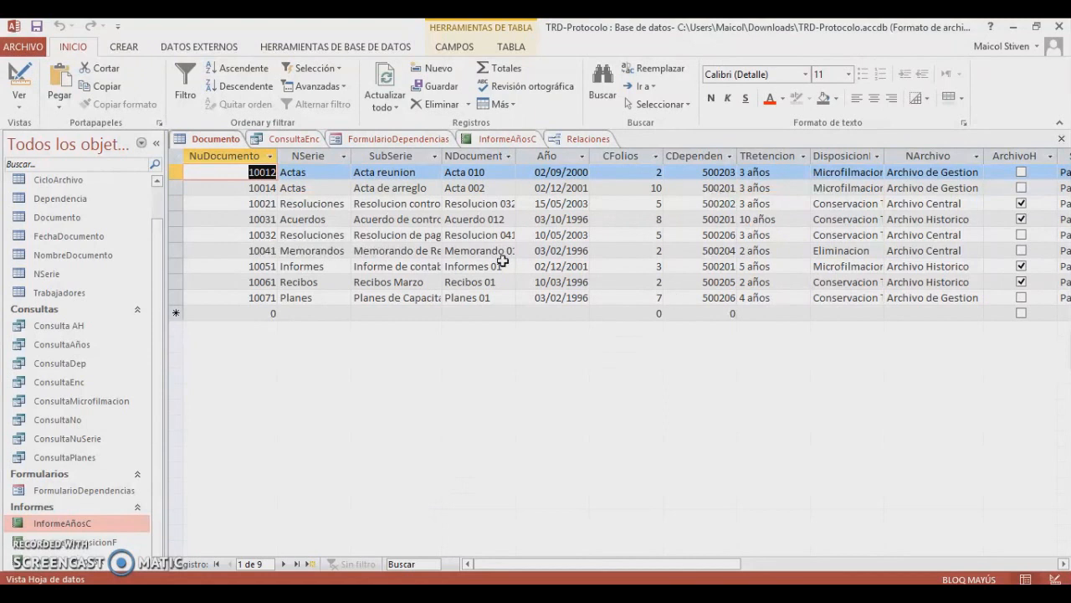
Review the open ConsultaEnc query, FormularioDependencias form, InformeAñosC report and the table relationships diagram.
{"action": "left_click", "coordinate": [306, 140]}
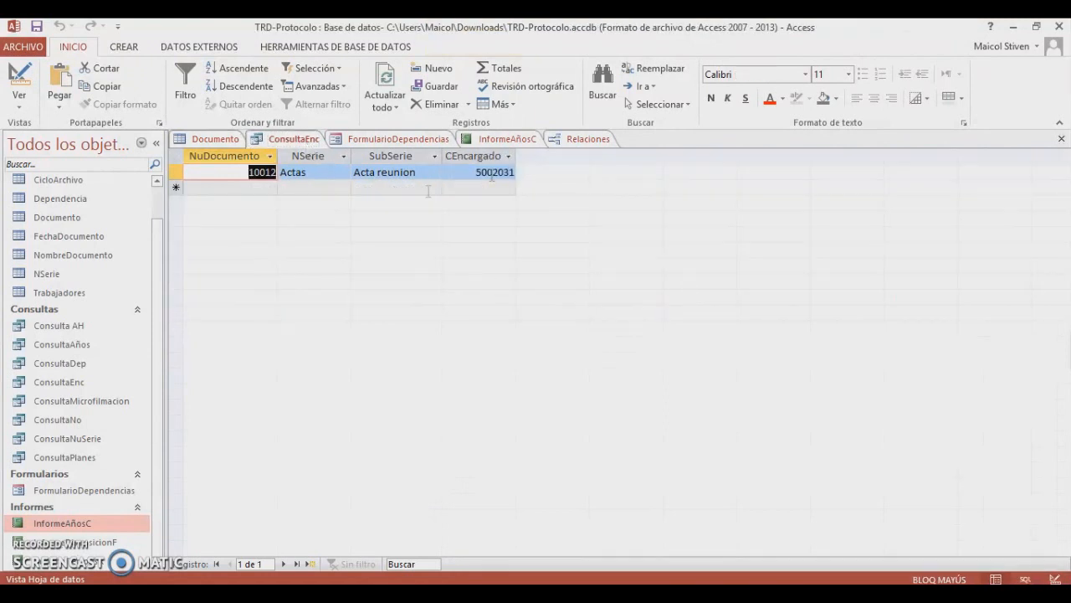
{"action": "left_click", "coordinate": [420, 144]}
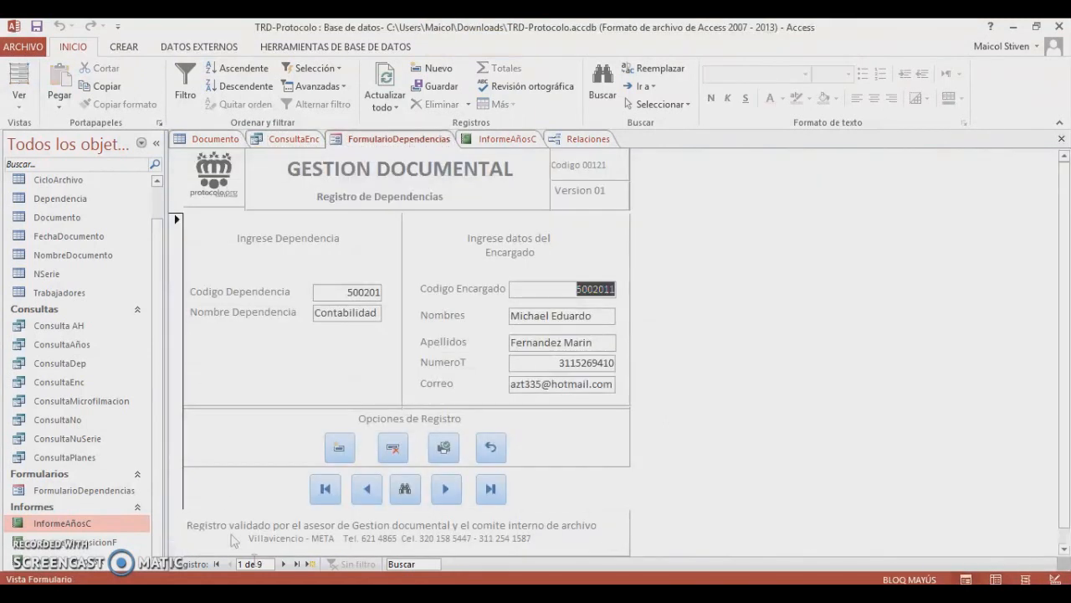
{"action": "left_click", "coordinate": [501, 140]}
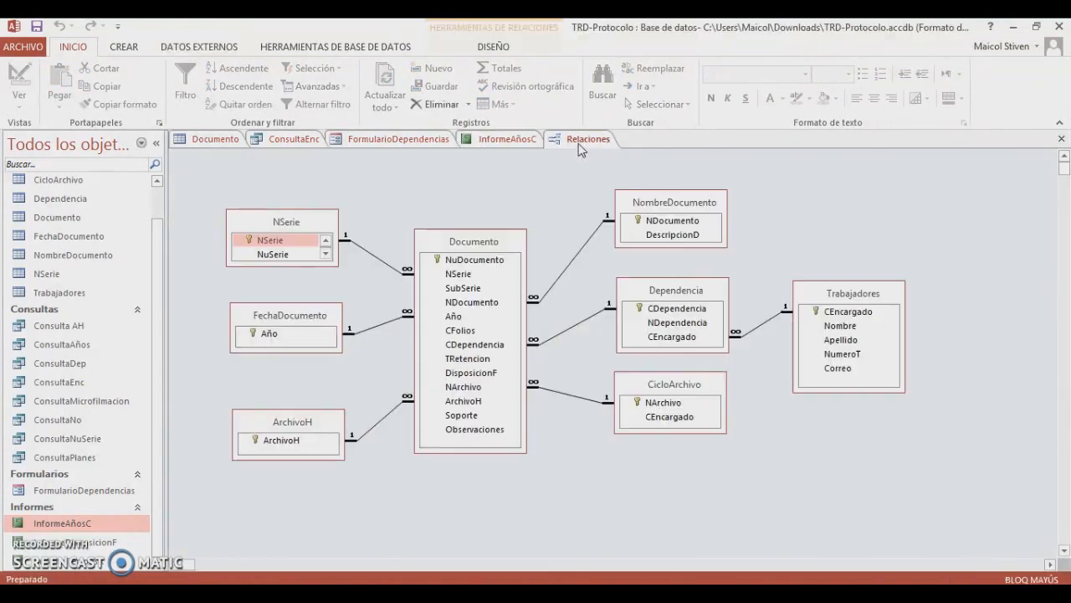
{"action": "left_click", "coordinate": [574, 142]}
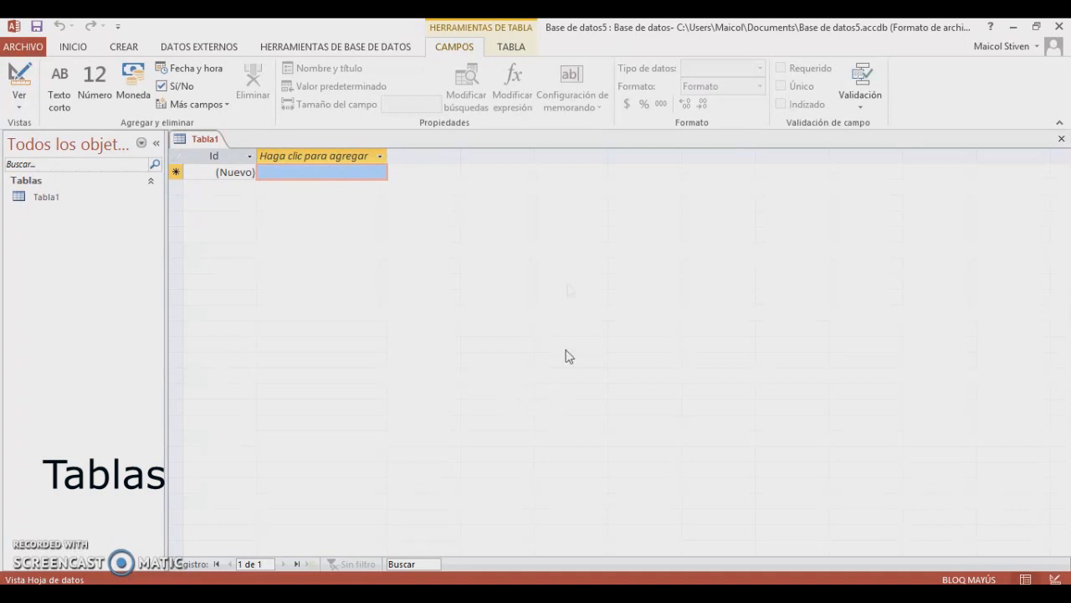
Switch Tabla1 to Design view, saving the table under the name Ejemplo.
{"action": "left_click", "coordinate": [23, 109]}
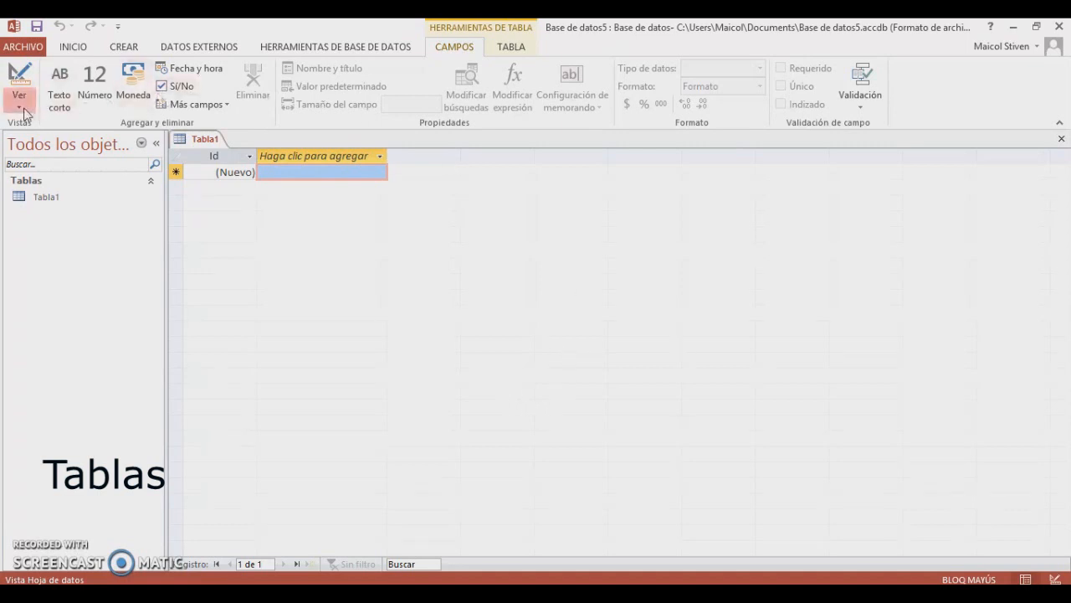
{"action": "left_click", "coordinate": [79, 169]}
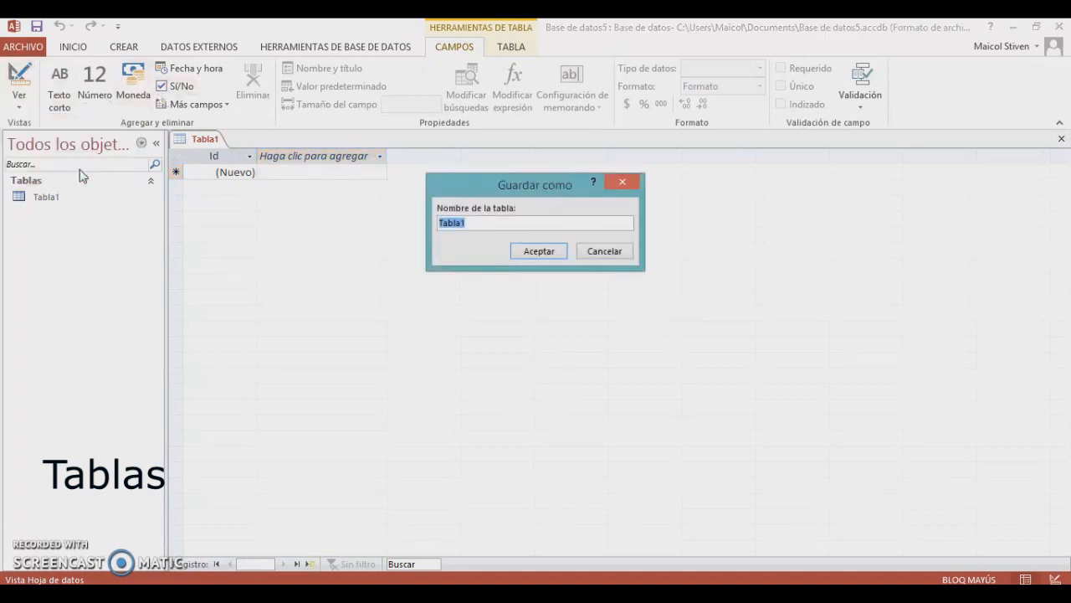
{"action": "type", "text": "Ejemplo"}
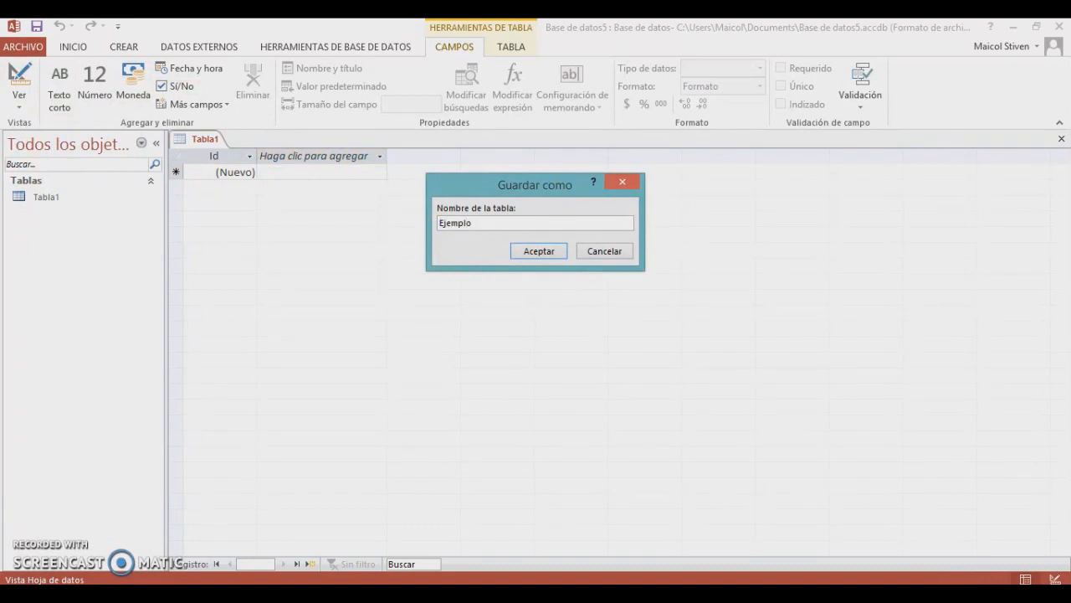
{"action": "key", "text": "Return"}
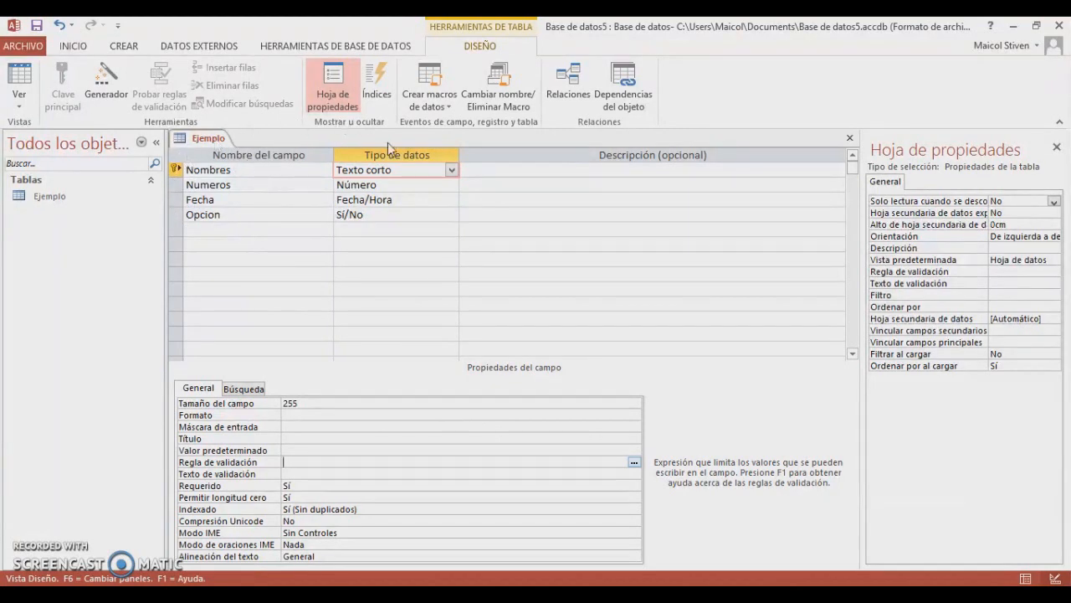
Change the data type of the Nombres field to Texto largo, accepting the removal of the primary key.
{"action": "left_click", "coordinate": [270, 168]}
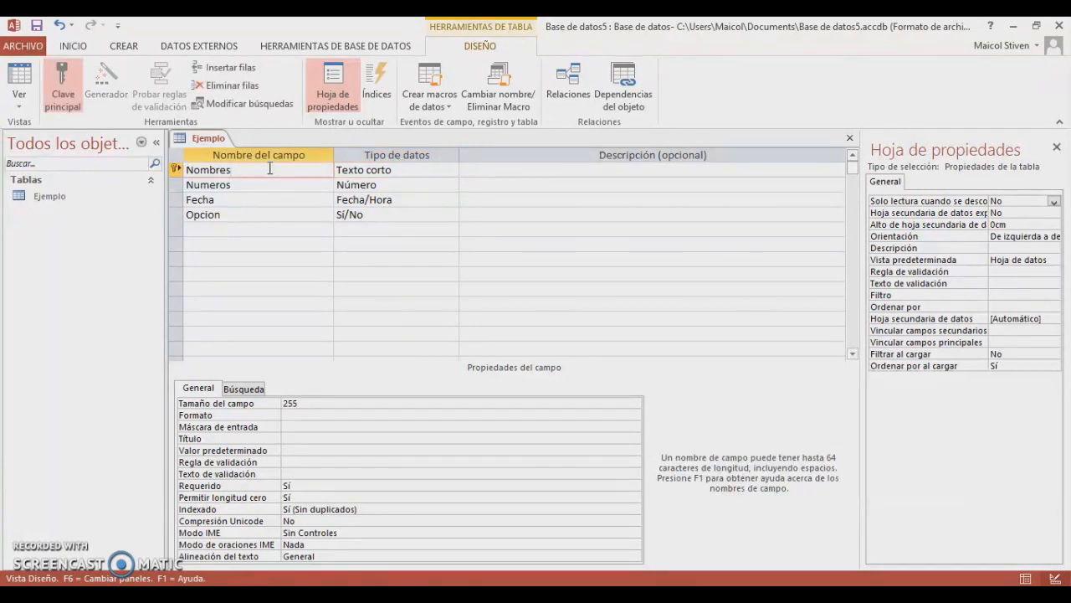
{"action": "left_click", "coordinate": [405, 170]}
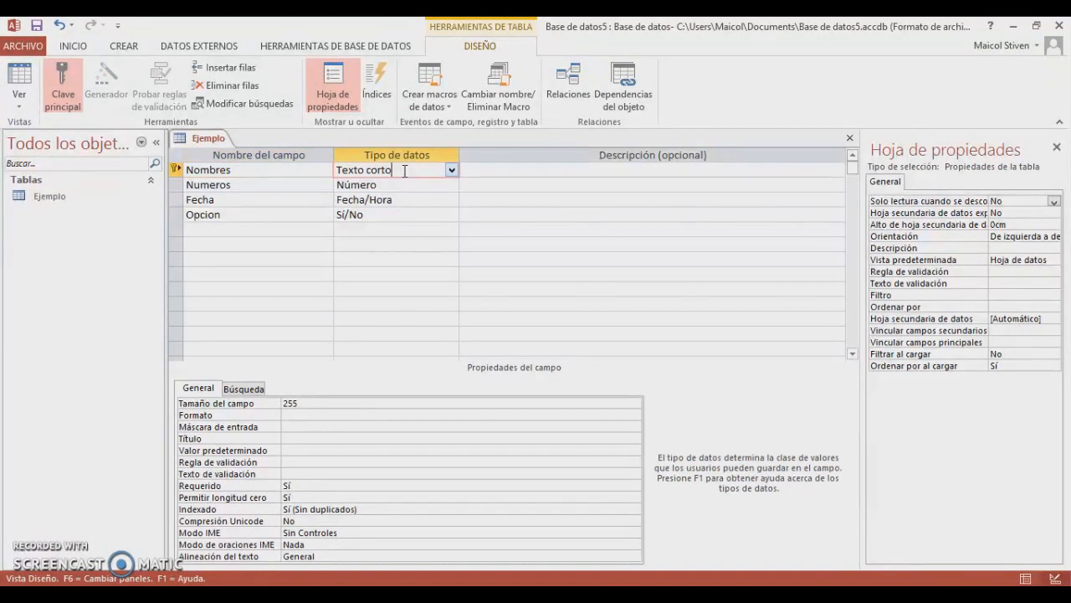
{"action": "left_click", "coordinate": [451, 171]}
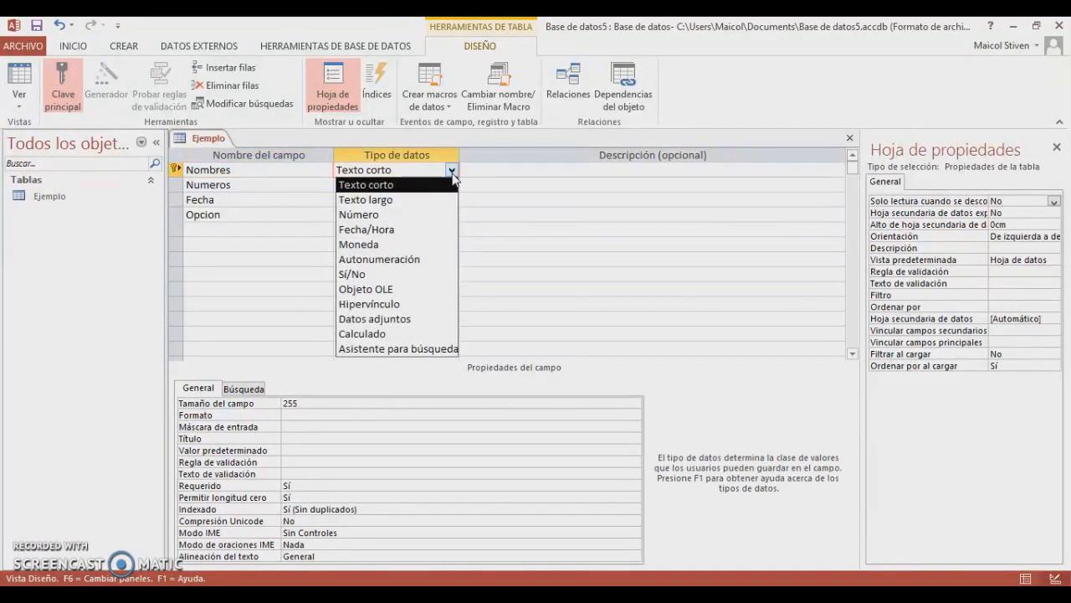
{"action": "left_click", "coordinate": [436, 200]}
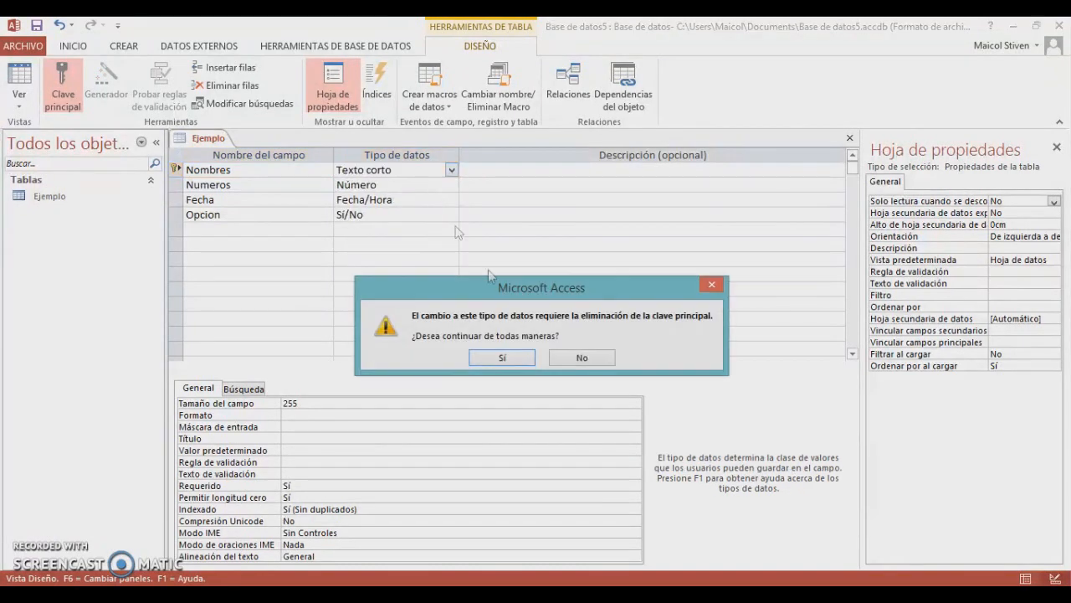
{"action": "left_click", "coordinate": [499, 358]}
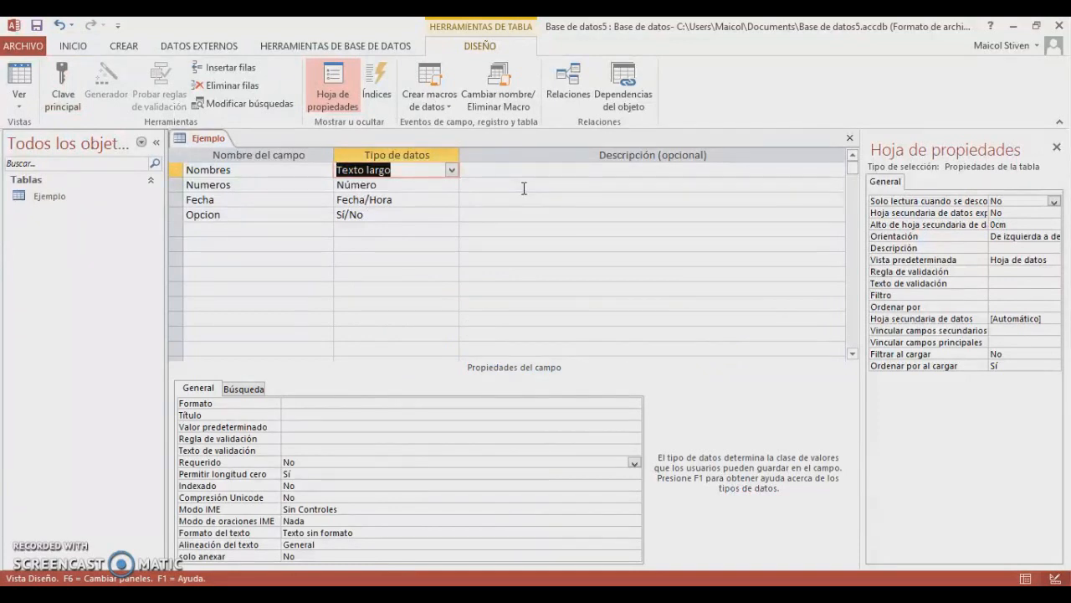
Examine the data types assigned to the Numeros, Fecha and Opcion fields and the list of available types.
{"action": "left_click", "coordinate": [297, 191]}
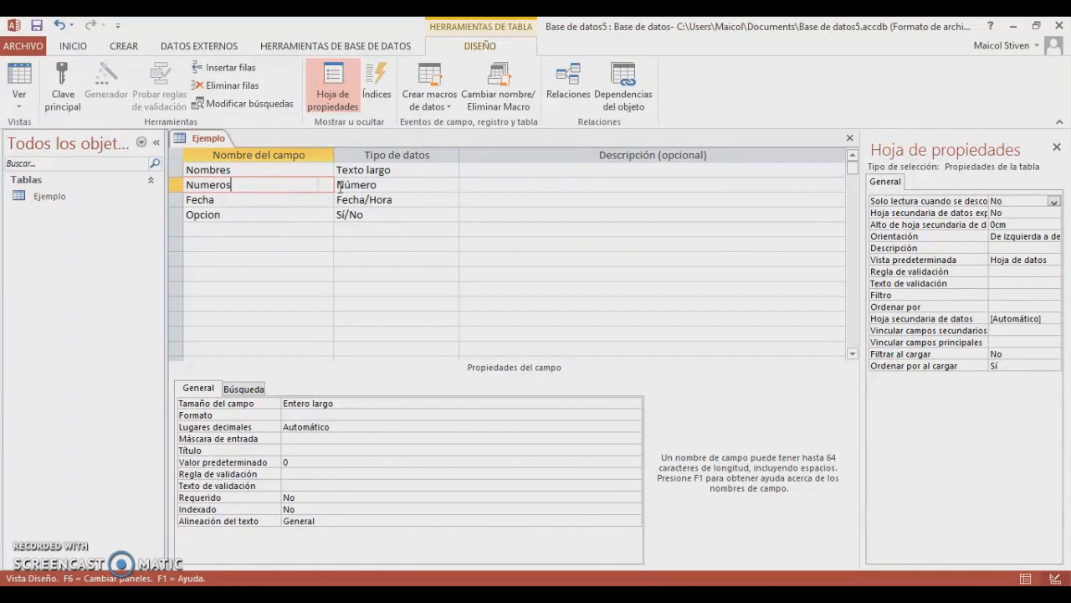
{"action": "left_click", "coordinate": [410, 186]}
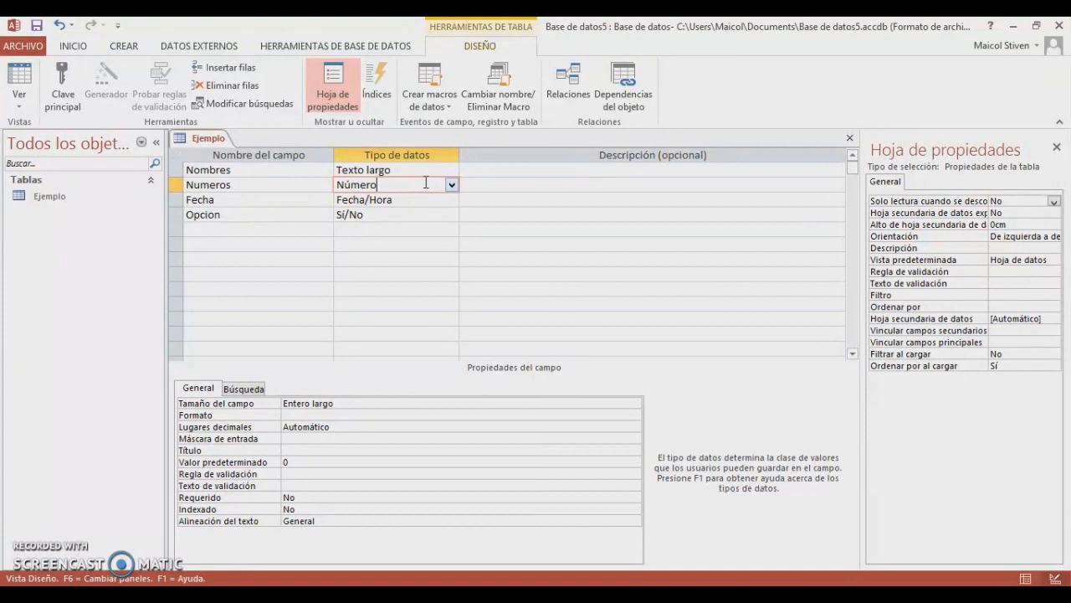
{"action": "left_click", "coordinate": [252, 199]}
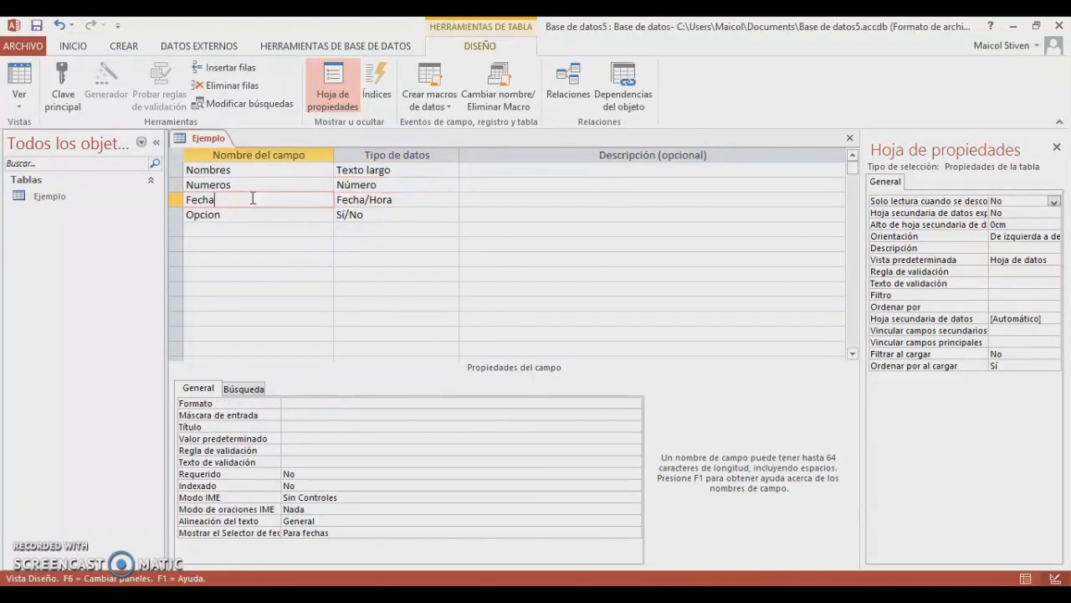
{"action": "left_click", "coordinate": [377, 199]}
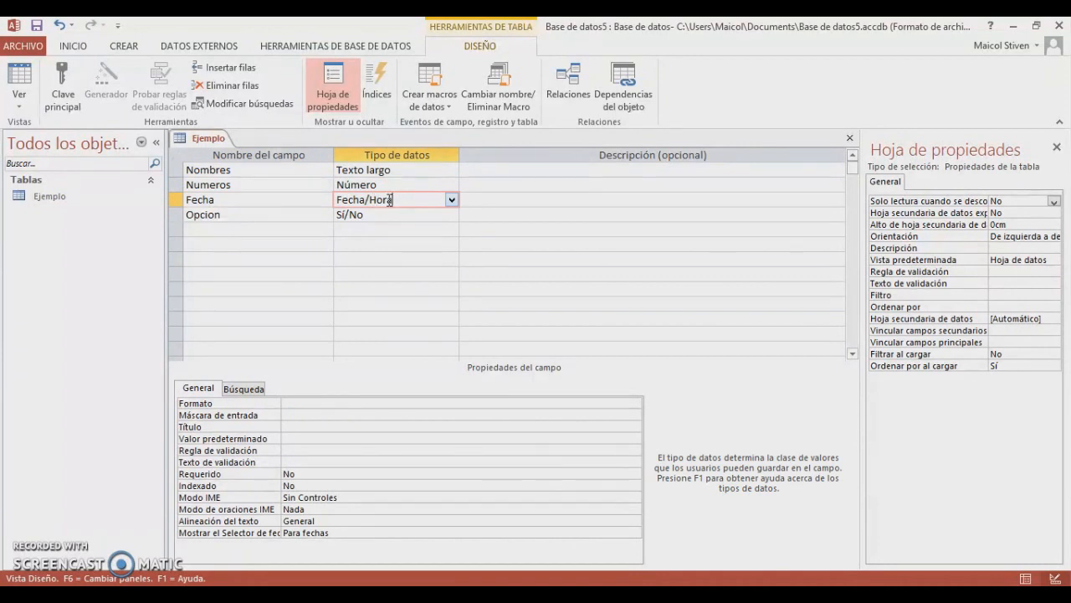
{"action": "left_click", "coordinate": [289, 213]}
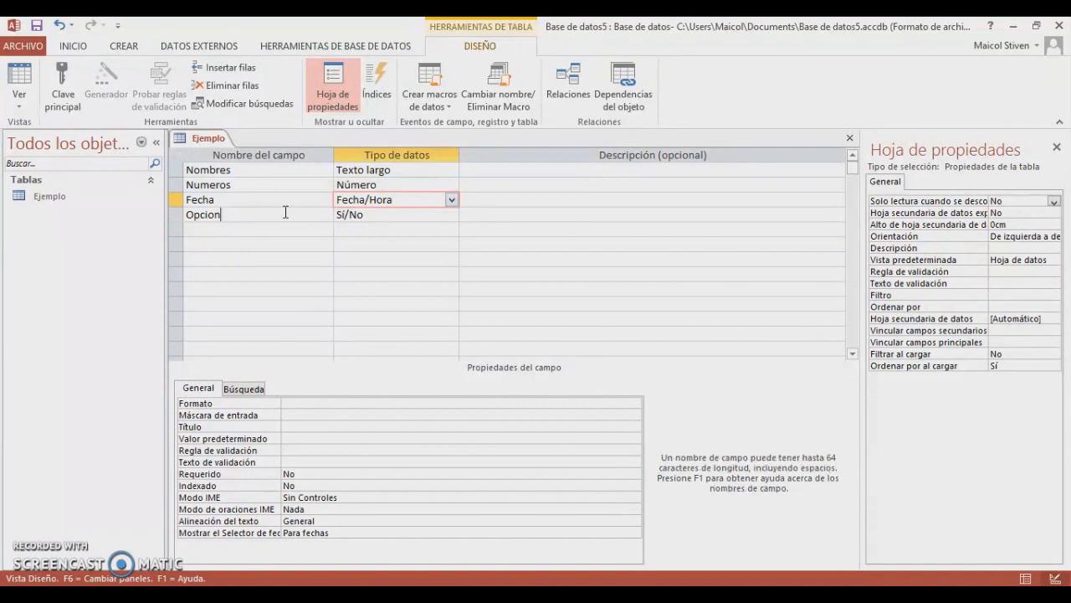
{"action": "left_click", "coordinate": [367, 216]}
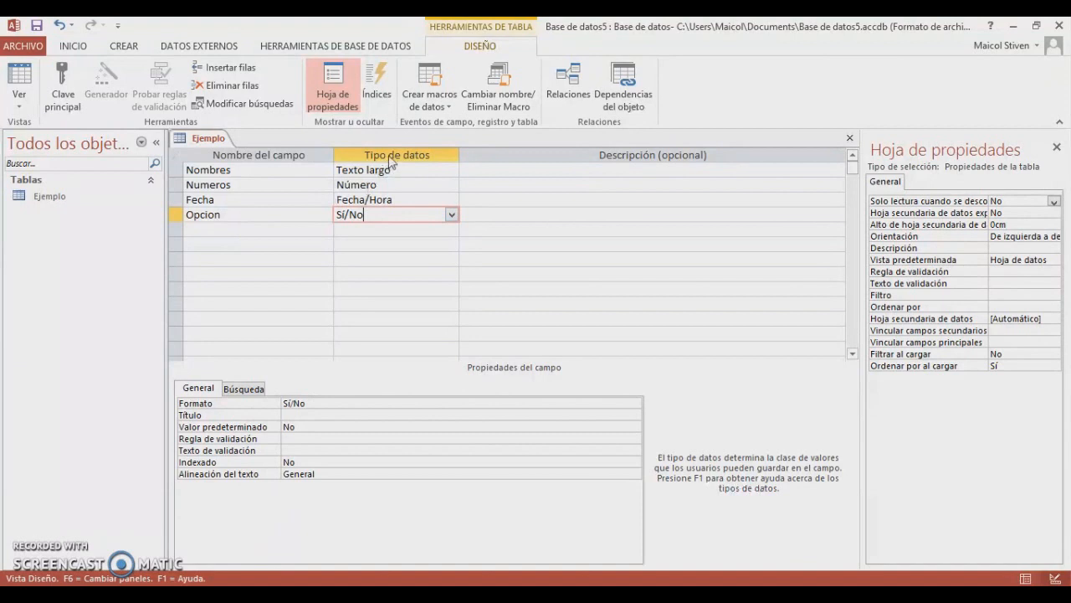
{"action": "left_click", "coordinate": [451, 215]}
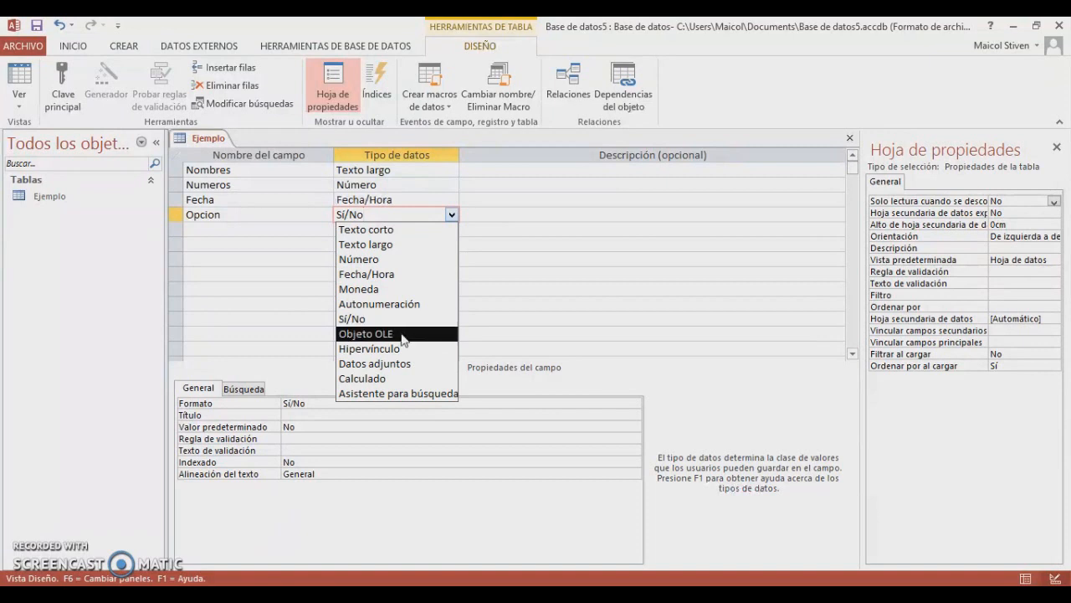
{"action": "left_click", "coordinate": [288, 243]}
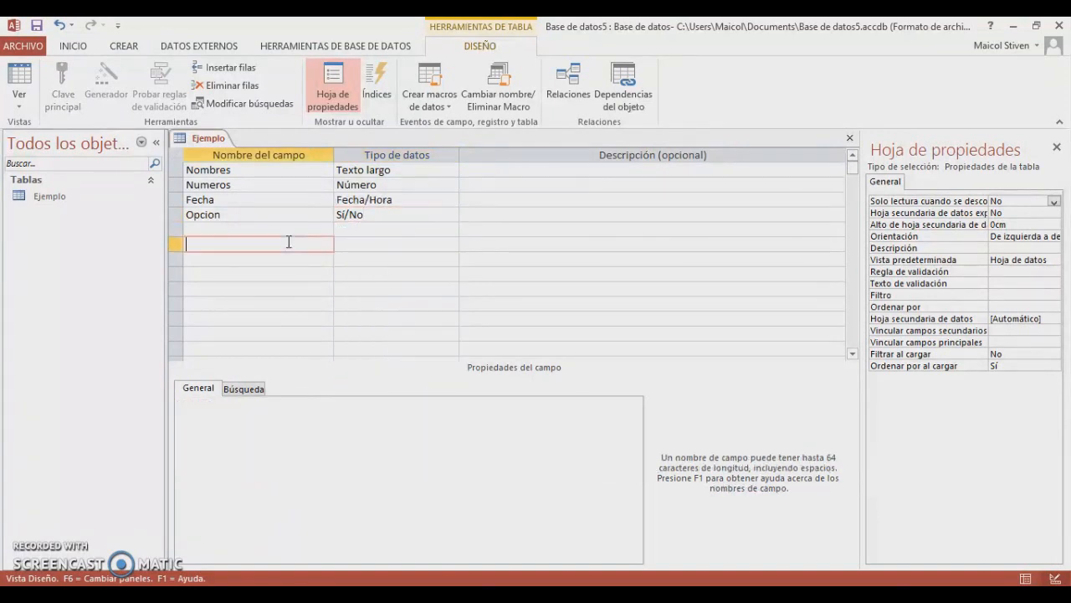
Compare the field properties offered for the text, number, date and Sí/No data types.
{"action": "left_click", "coordinate": [350, 214]}
{"action": "left_click", "coordinate": [376, 172]}
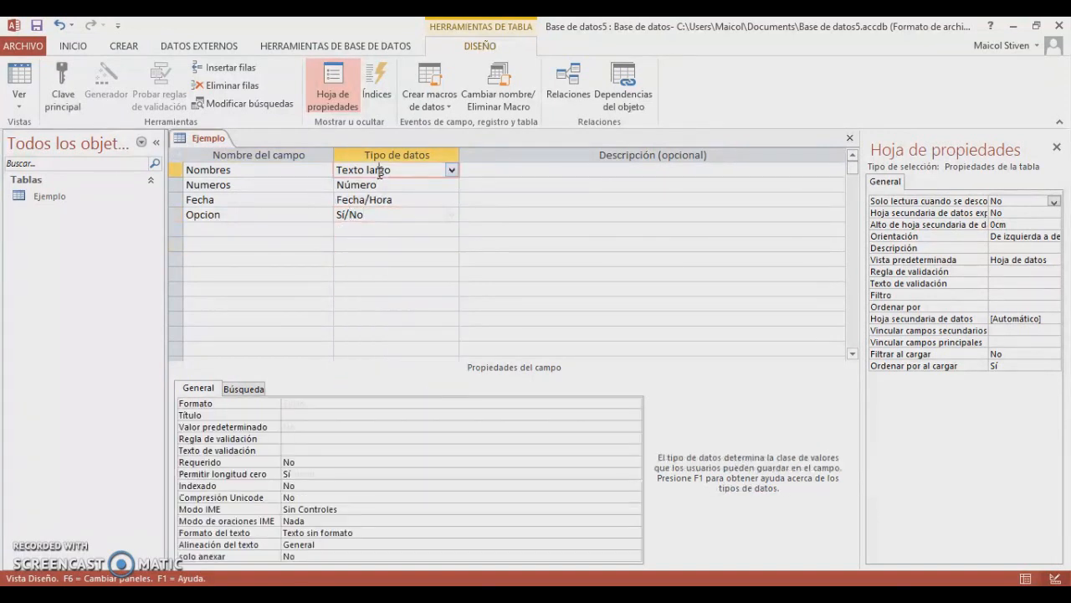
{"action": "left_click", "coordinate": [374, 184]}
{"action": "left_click", "coordinate": [363, 214]}
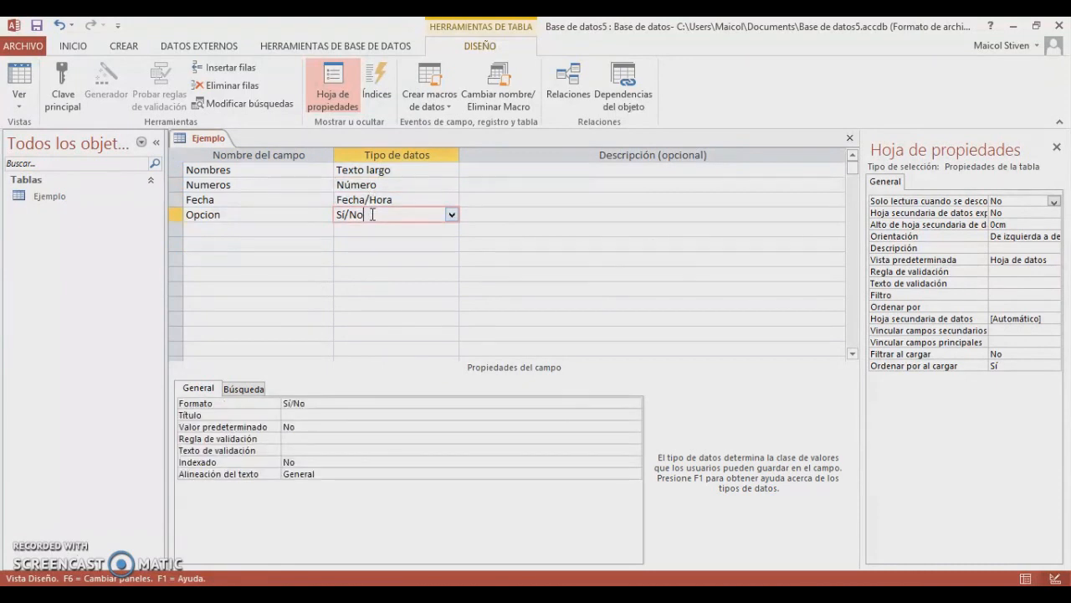
{"action": "left_click", "coordinate": [409, 171]}
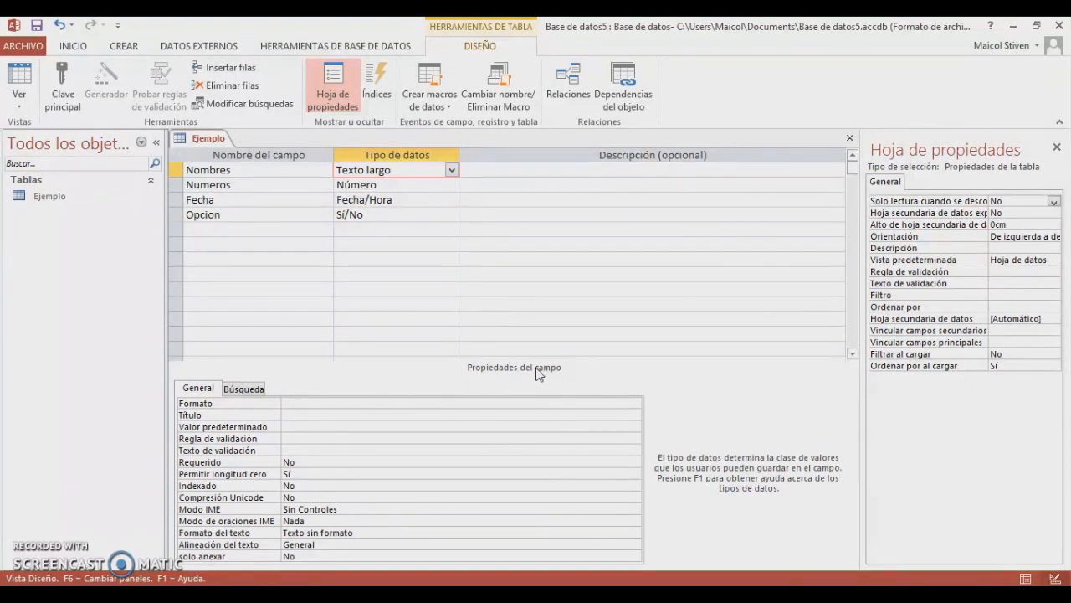
{"action": "left_click", "coordinate": [417, 183]}
{"action": "left_click", "coordinate": [407, 199]}
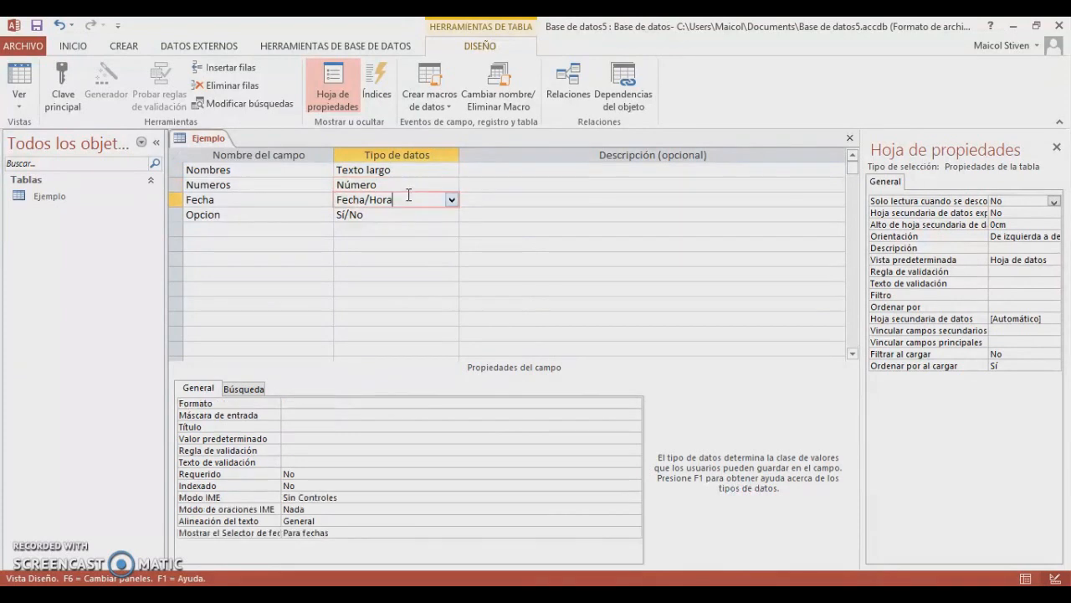
{"action": "left_click", "coordinate": [398, 216]}
{"action": "left_click", "coordinate": [392, 201]}
{"action": "left_click", "coordinate": [395, 186]}
{"action": "left_click", "coordinate": [402, 172]}
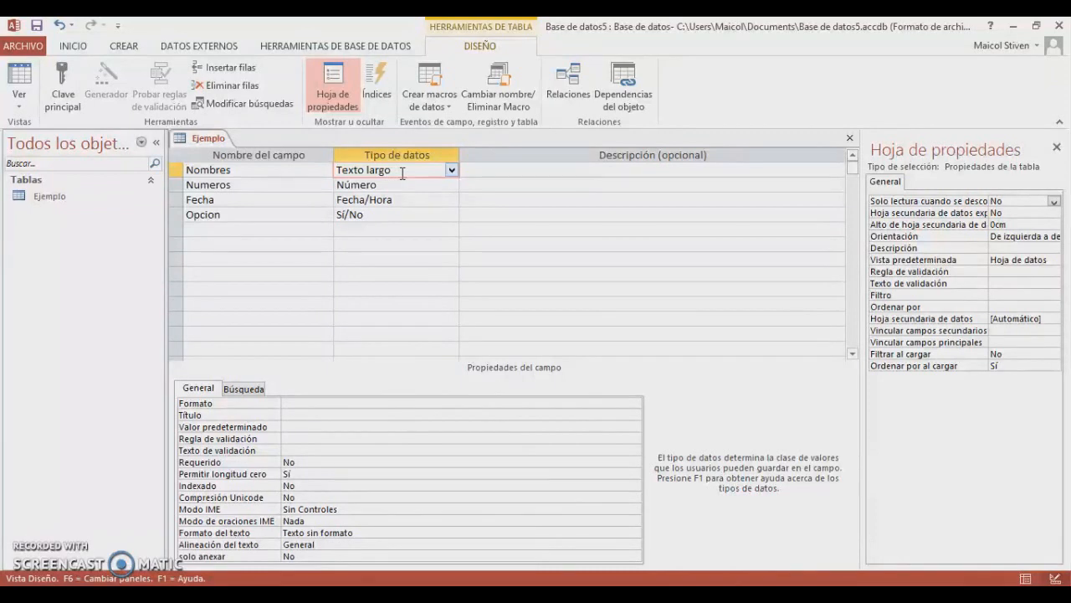
Set the field size of the Numeros field to Doble.
{"action": "left_click", "coordinate": [396, 183]}
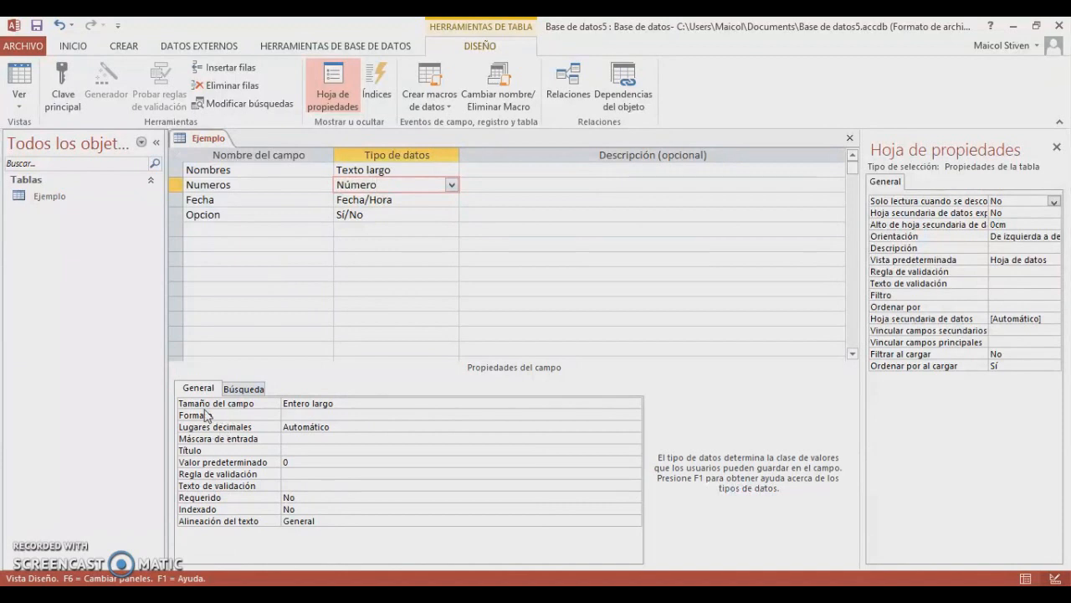
{"action": "left_click", "coordinate": [381, 403]}
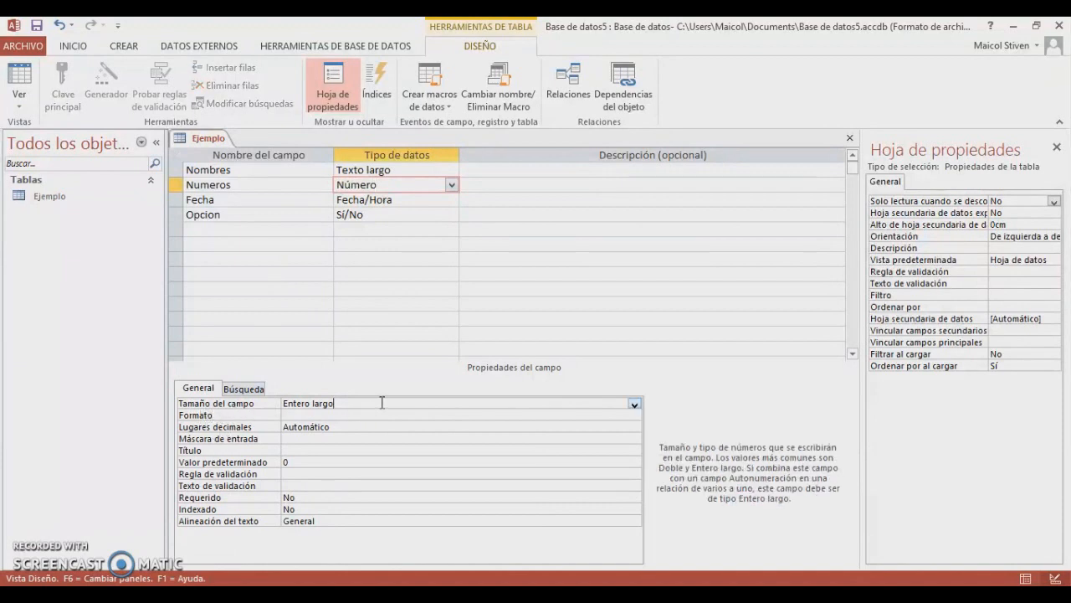
{"action": "left_click", "coordinate": [635, 404]}
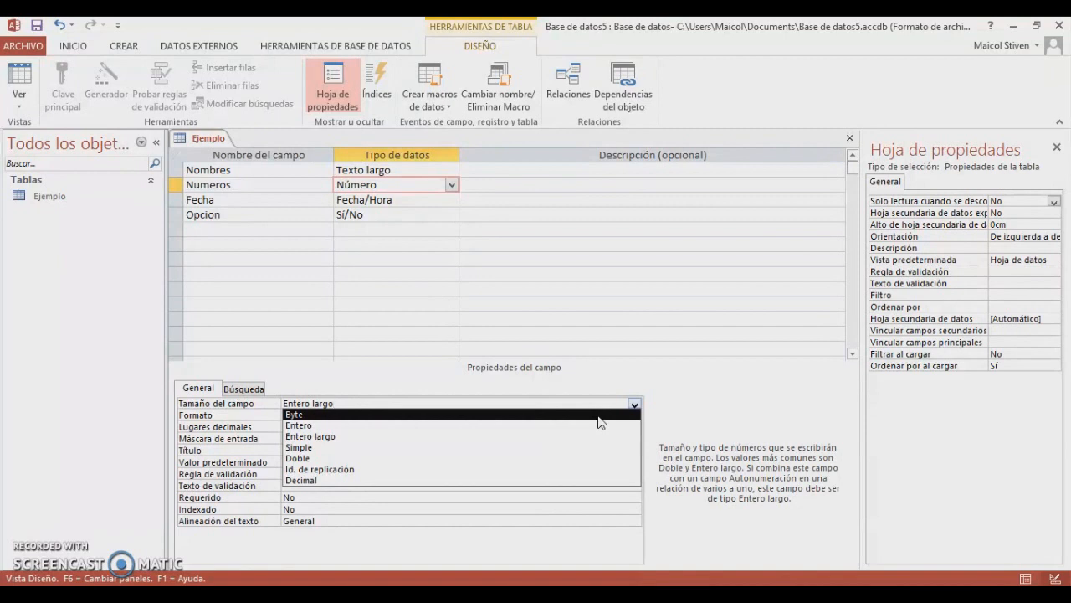
{"action": "left_click", "coordinate": [420, 458]}
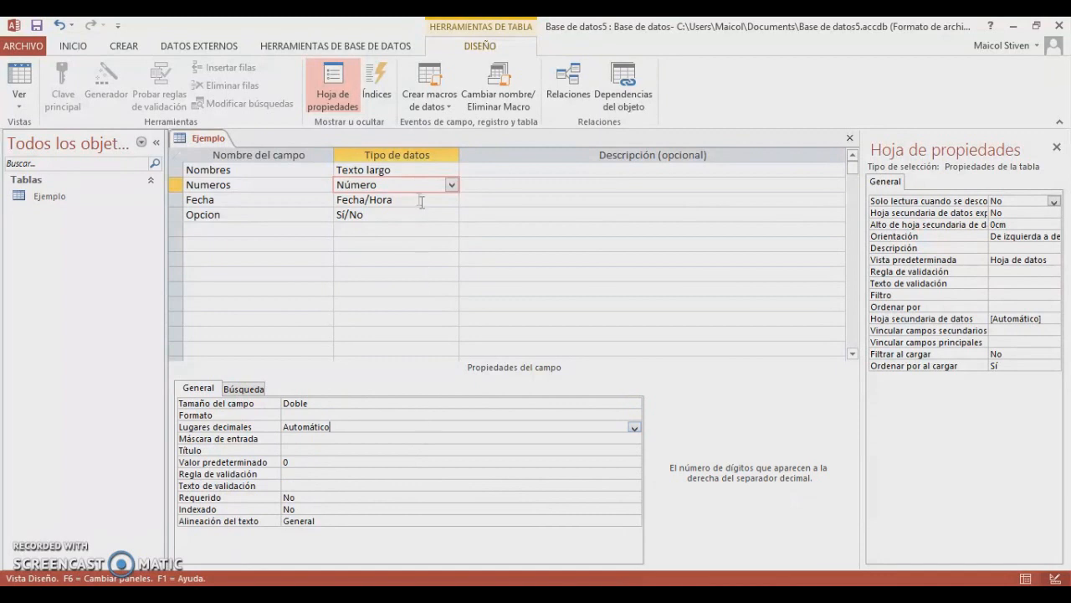
Start the input mask wizard for the Fecha field, saving the table first.
{"action": "left_click", "coordinate": [417, 198]}
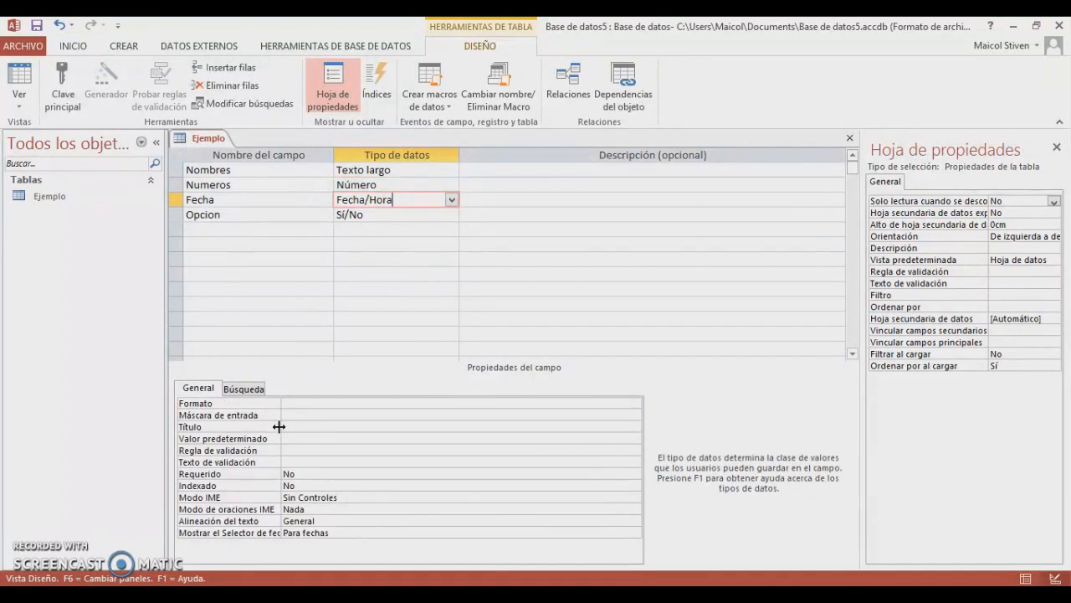
{"action": "left_click", "coordinate": [373, 415]}
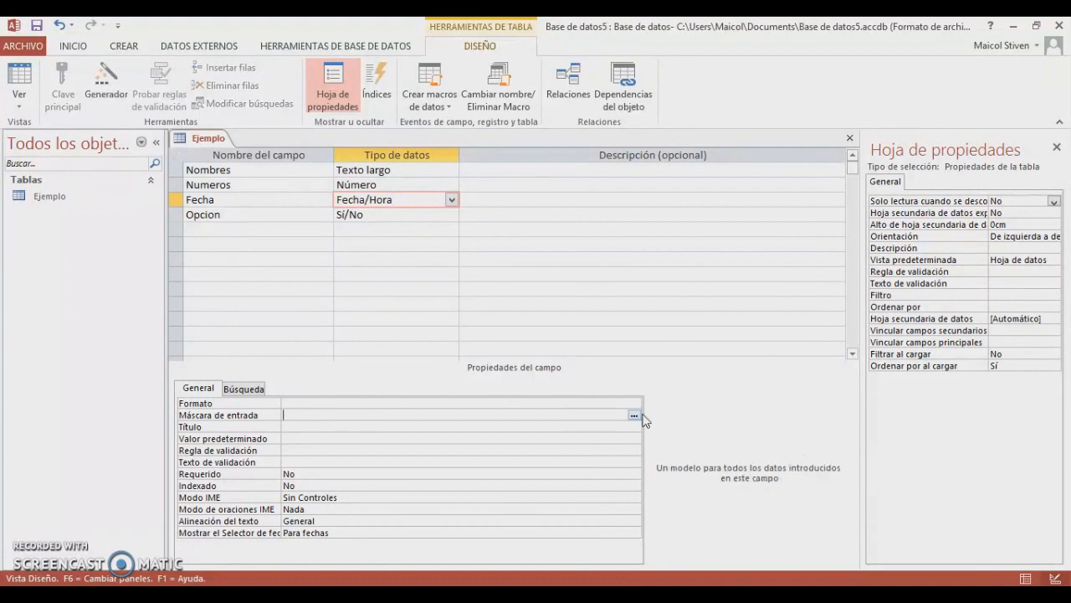
{"action": "left_click", "coordinate": [634, 416]}
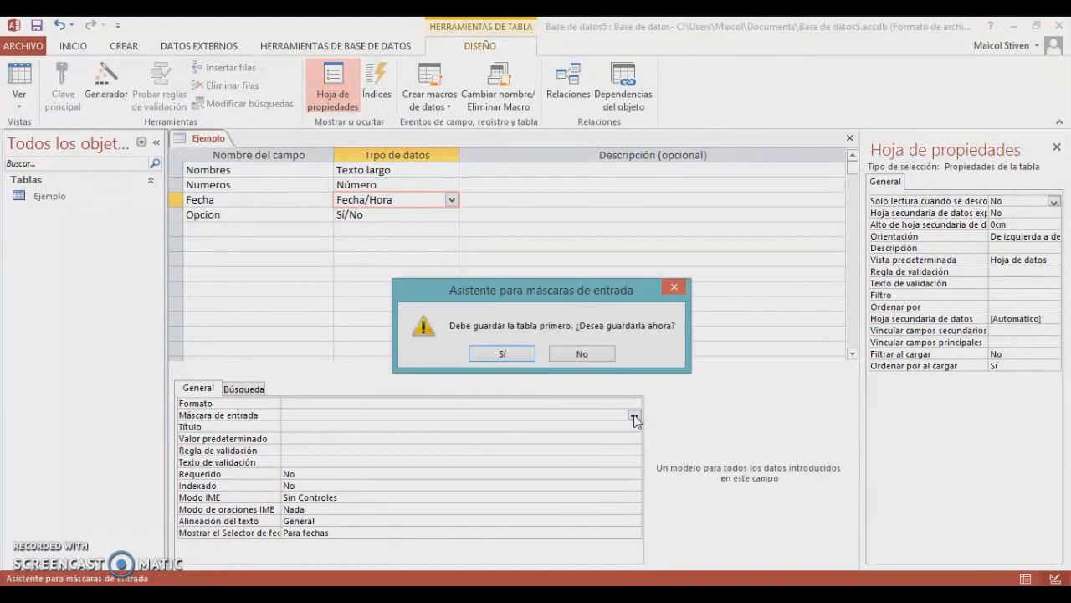
{"action": "left_click", "coordinate": [507, 353]}
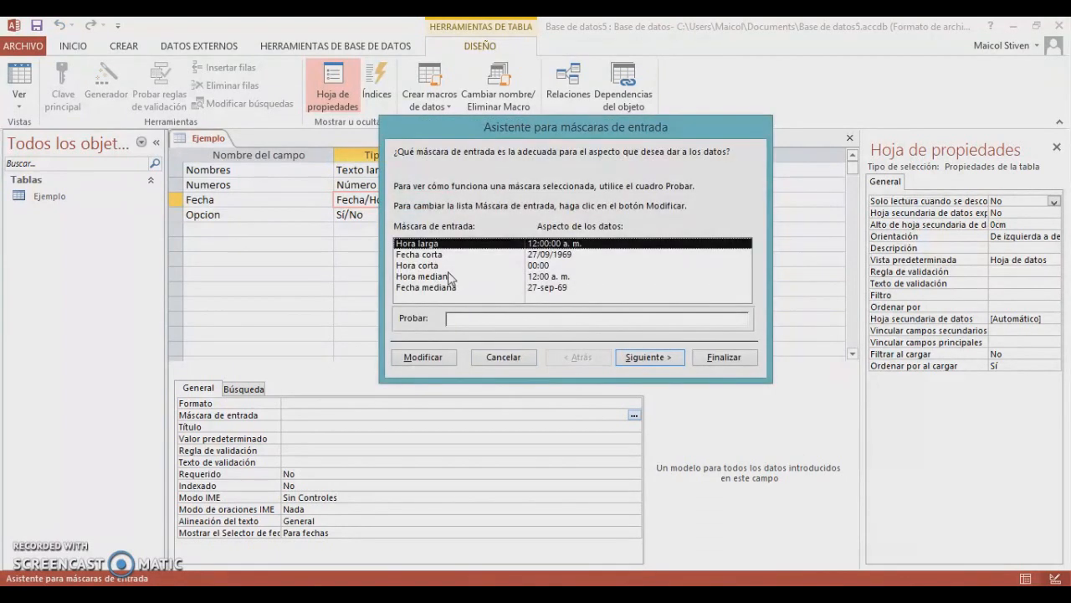
Compare the long, short and medium time and date input masks offered for the Fecha field.
{"action": "left_click", "coordinate": [438, 255]}
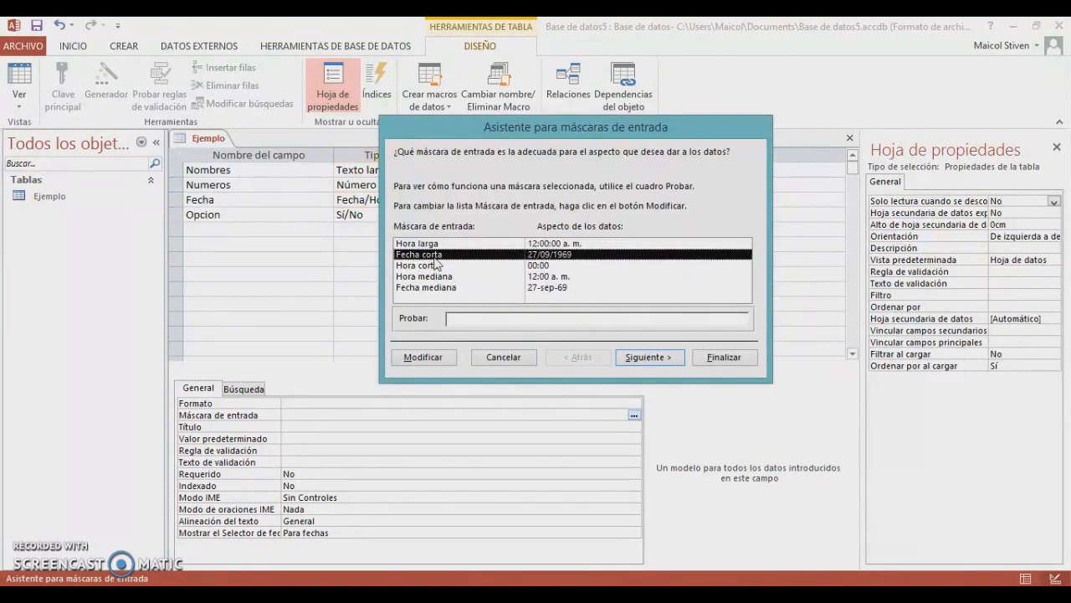
{"action": "left_click", "coordinate": [434, 266]}
{"action": "left_click", "coordinate": [431, 277]}
{"action": "left_click", "coordinate": [434, 287]}
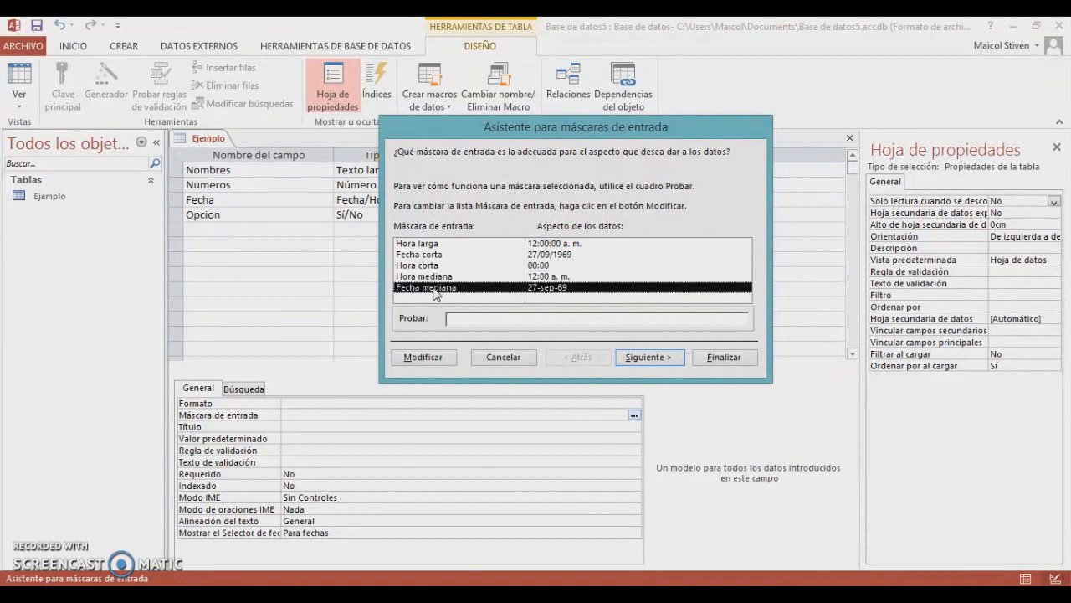
{"action": "left_click", "coordinate": [446, 248]}
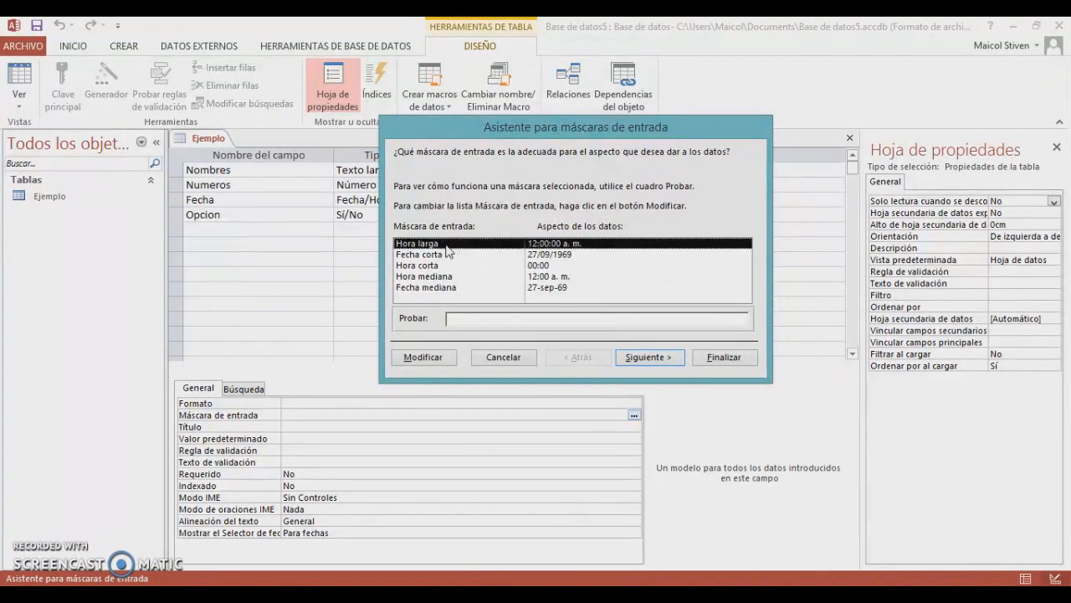
{"action": "left_click", "coordinate": [449, 255]}
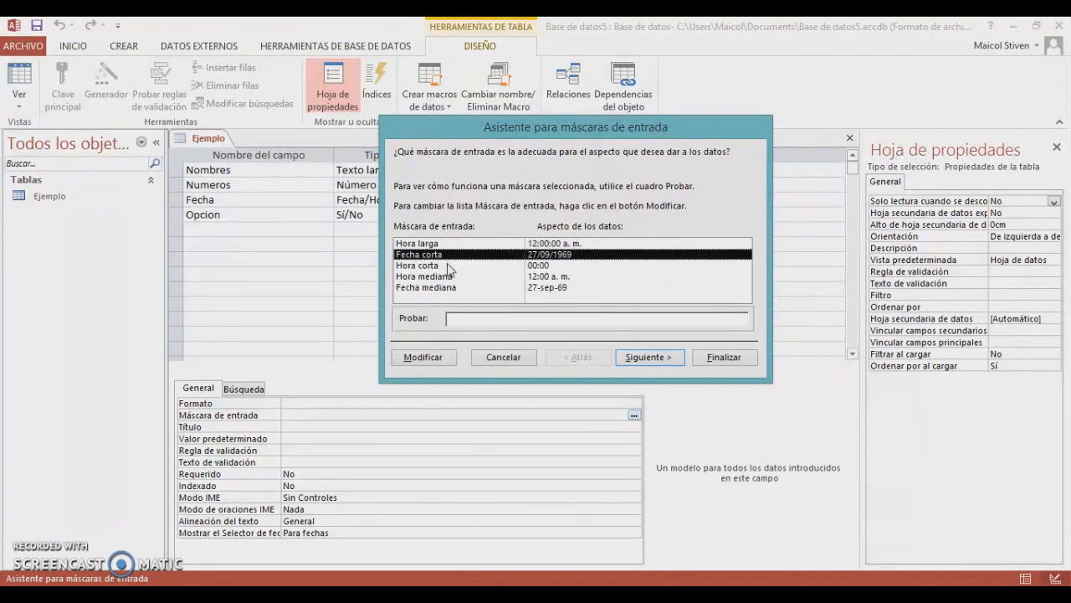
{"action": "left_click", "coordinate": [450, 266]}
{"action": "left_click", "coordinate": [468, 278]}
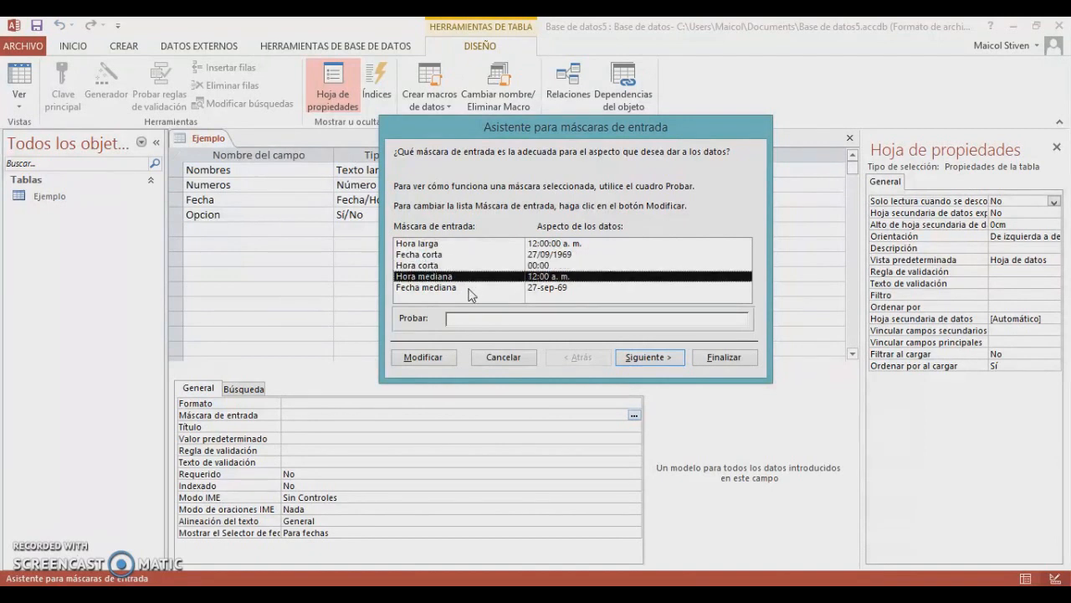
{"action": "left_click", "coordinate": [470, 288]}
{"action": "left_click", "coordinate": [471, 244]}
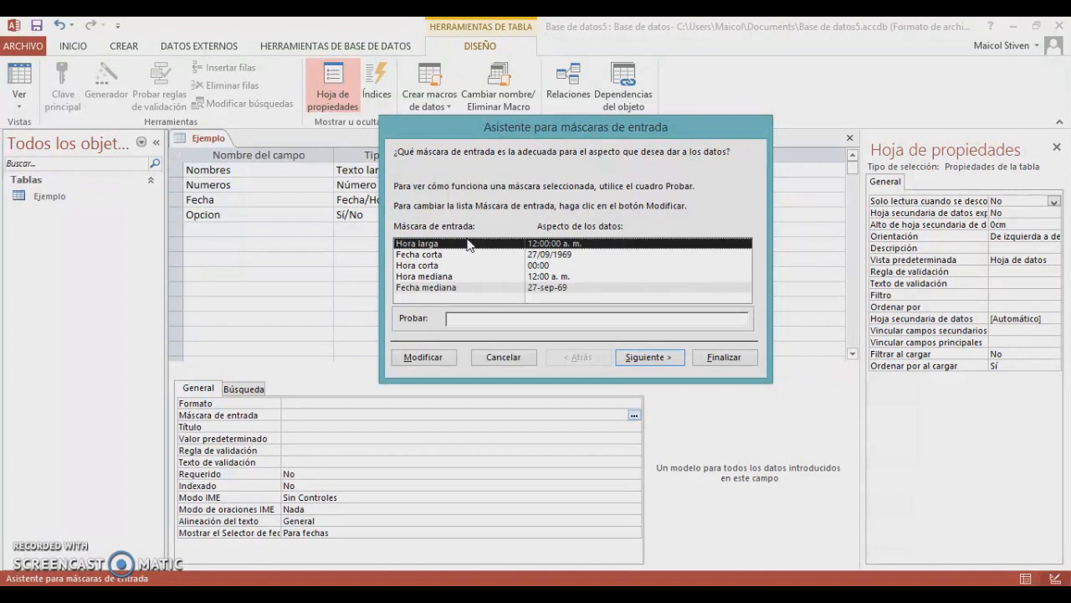
Apply the Fecha corta input mask to the Fecha field, keeping the default mask and placeholder character.
{"action": "left_click", "coordinate": [459, 255]}
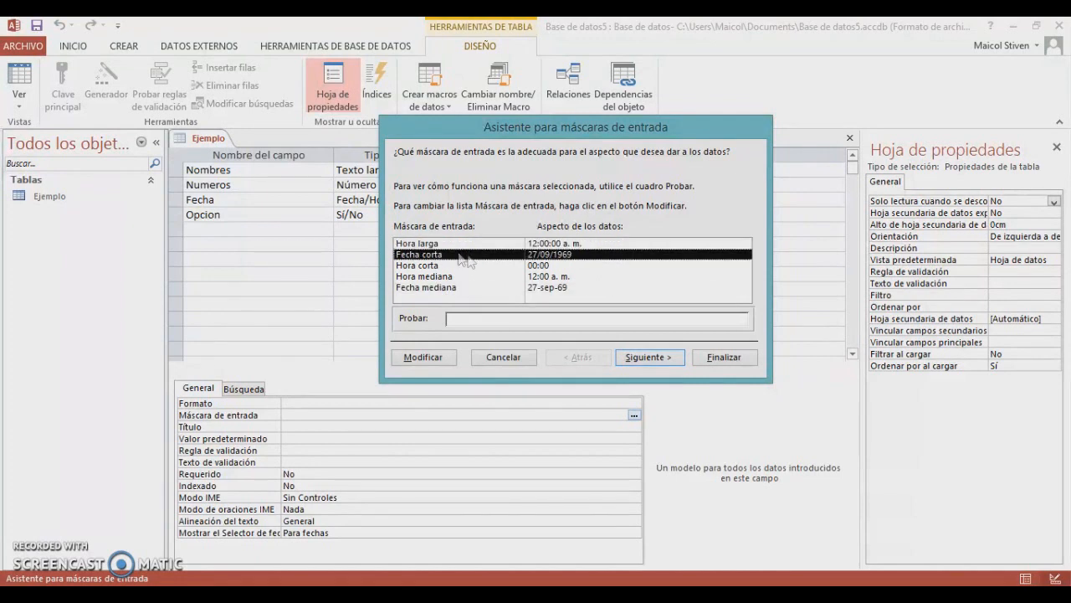
{"action": "left_click", "coordinate": [646, 357]}
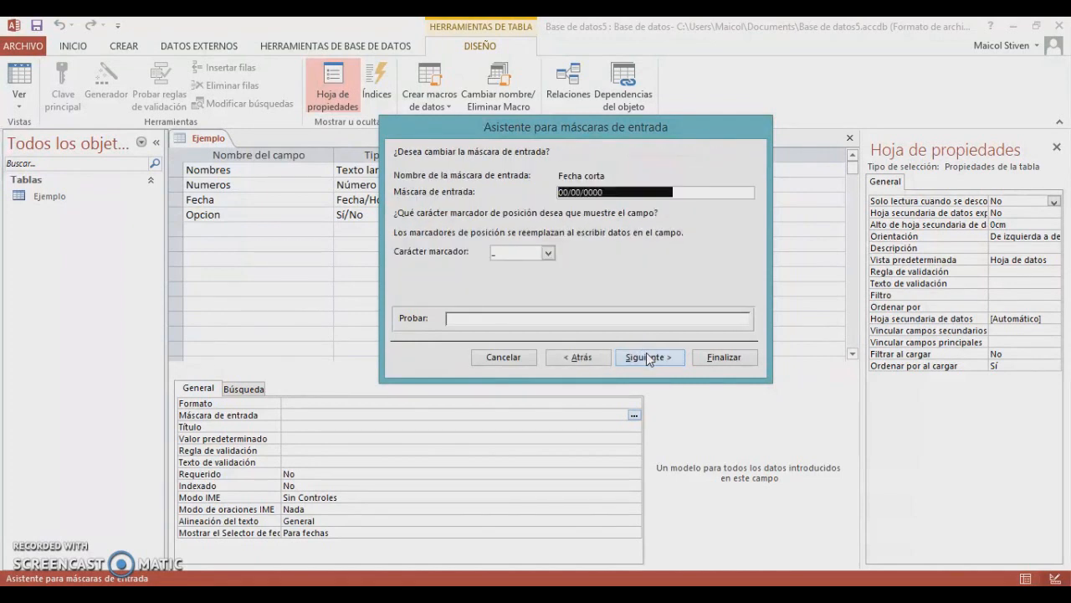
{"action": "left_click", "coordinate": [646, 357]}
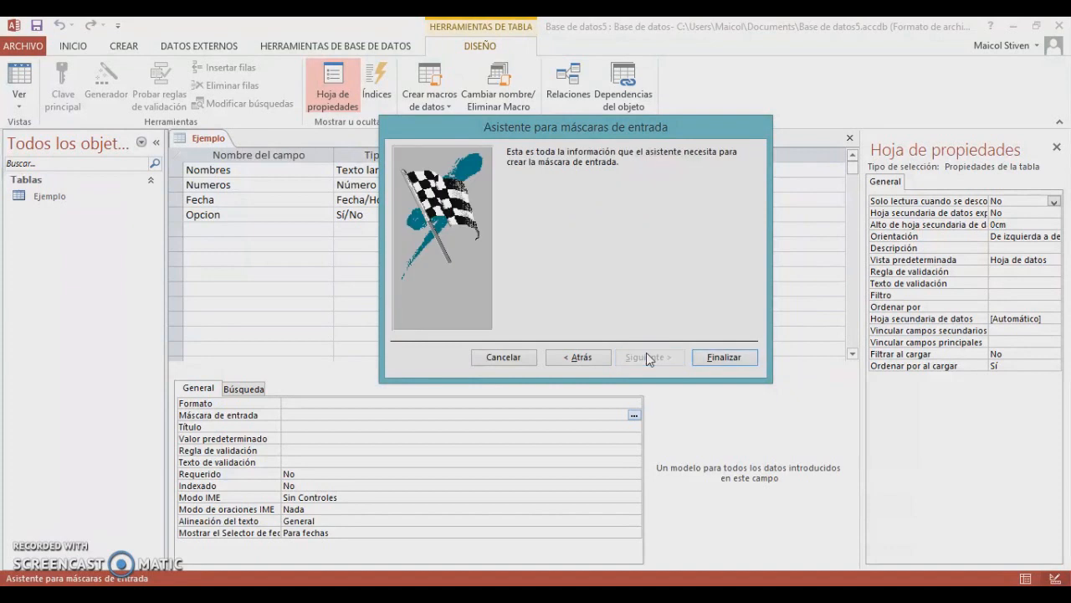
{"action": "left_click", "coordinate": [724, 358]}
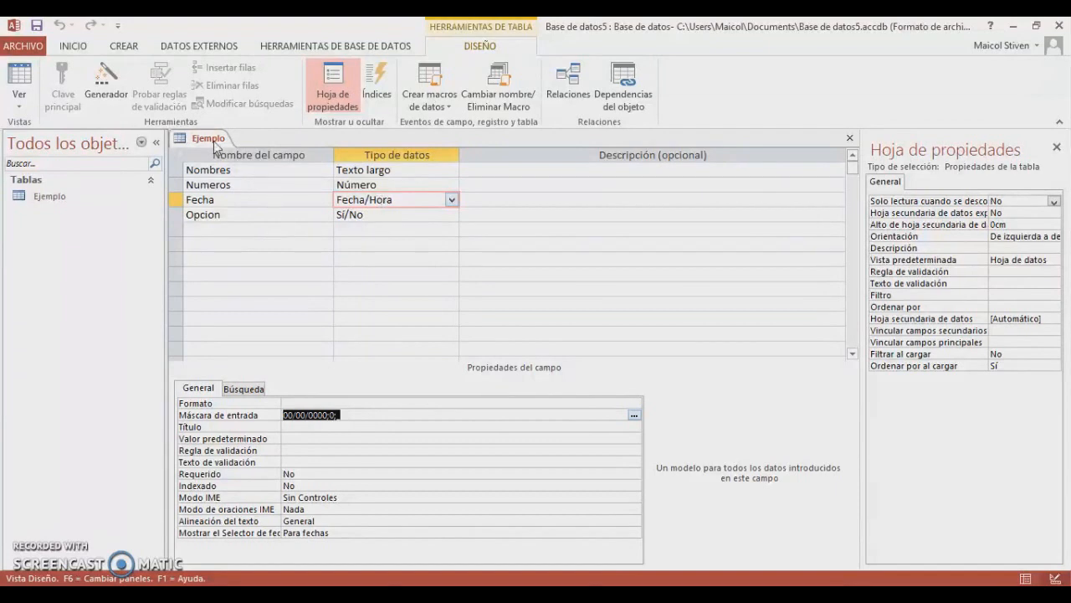
Save the Ejemplo table and switch it to Datasheet view.
{"action": "right_click", "coordinate": [210, 144]}
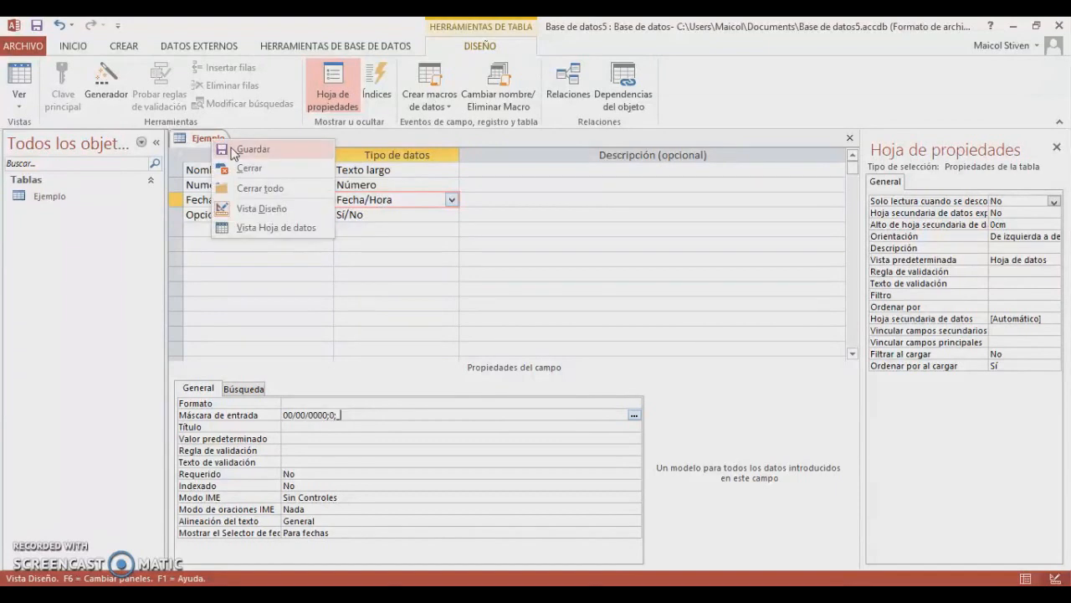
{"action": "left_click", "coordinate": [234, 152]}
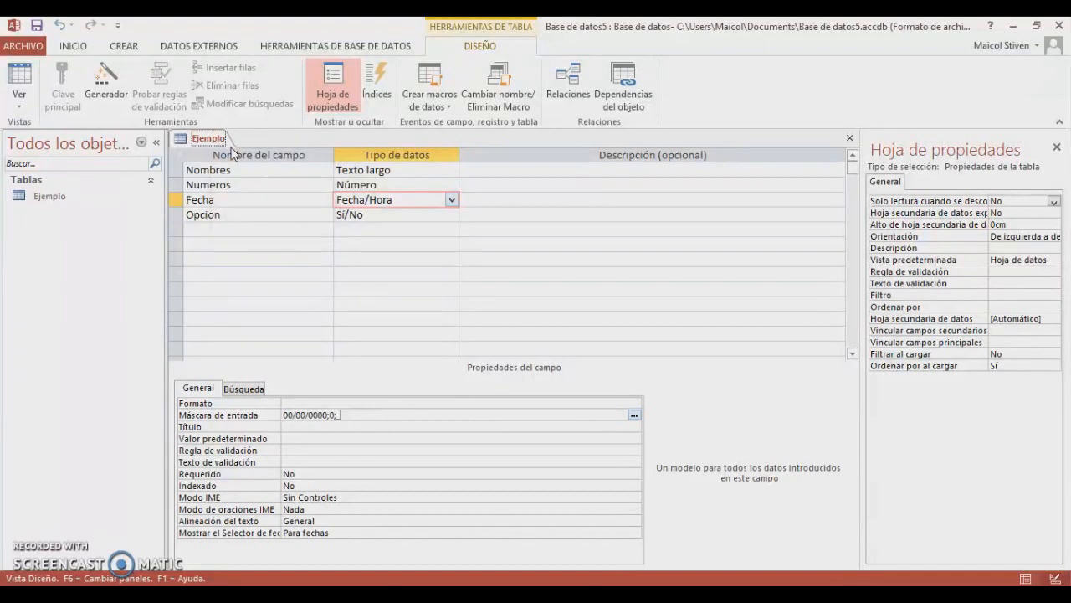
{"action": "left_click", "coordinate": [20, 80]}
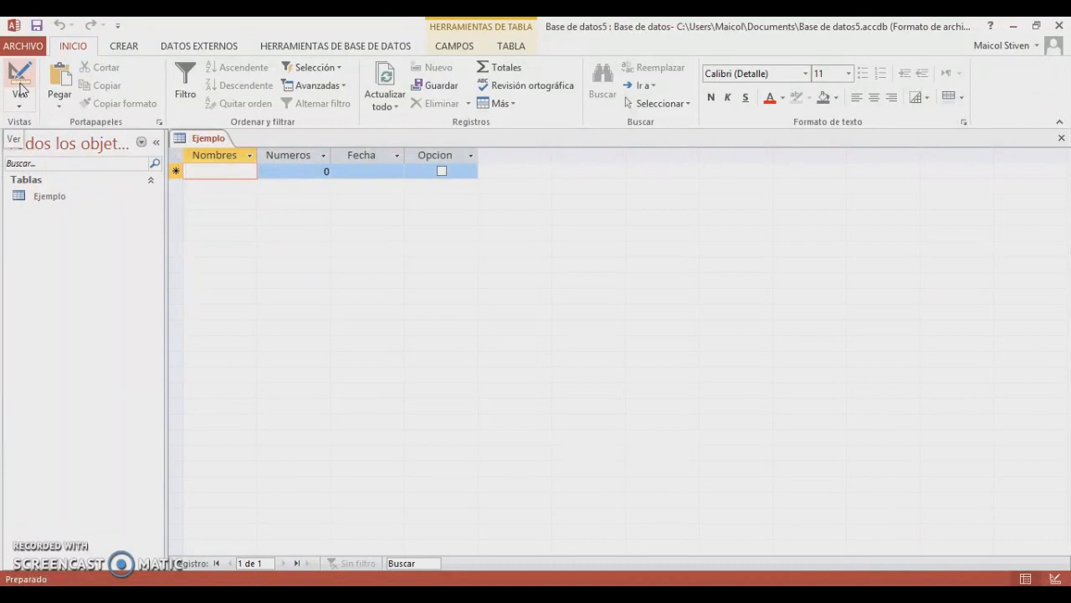
Fill the first record with a person's name followed by 123 - in Nombres and 2123421 in Numeros.
{"action": "key", "text": "Caps_Lock"}
{"action": "type", "text": "Maicol st"}
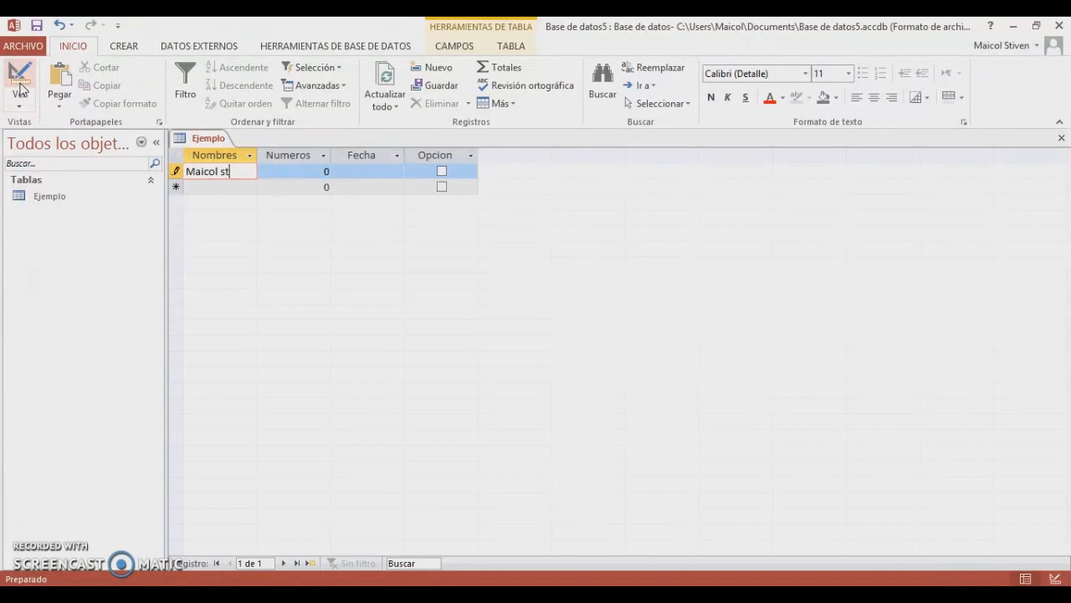
{"action": "type", "text": "iven 123 -"}
{"action": "key", "text": "Tab"}
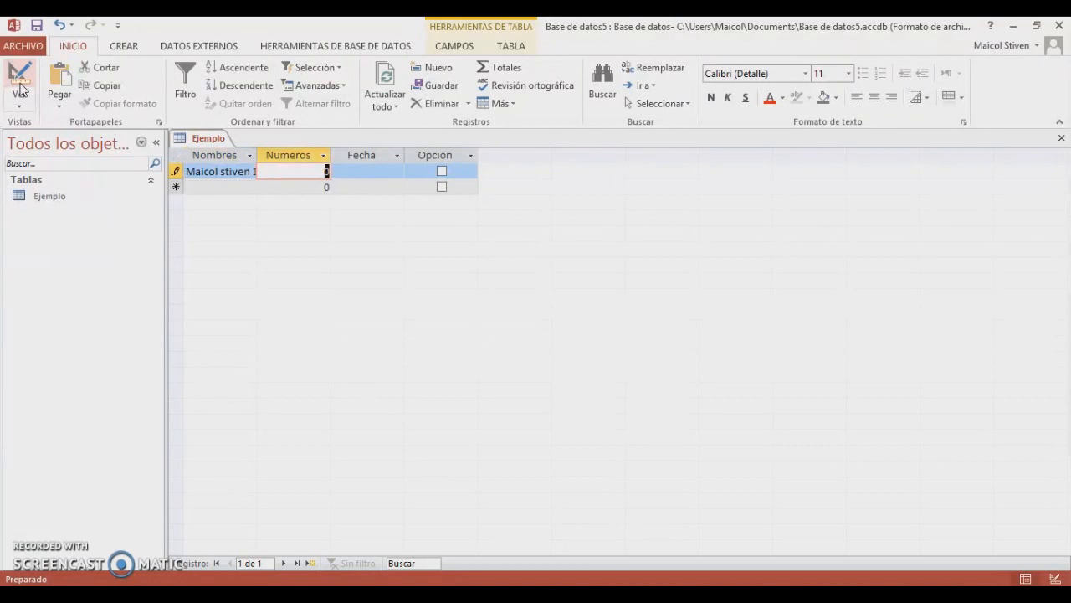
{"action": "type", "text": "2123421"}
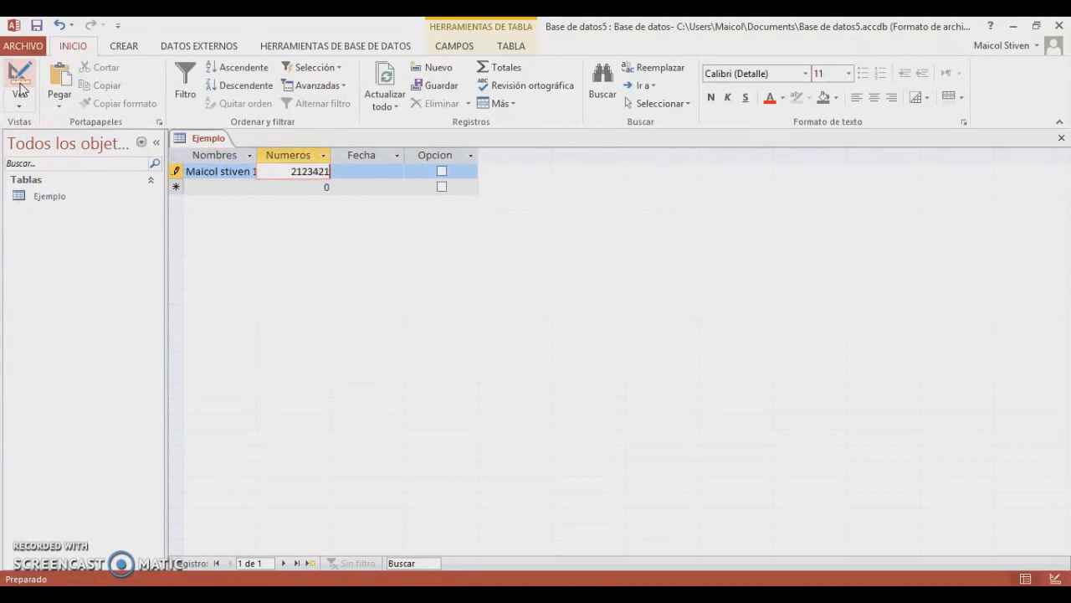
{"action": "key", "text": "Tab"}
Try to append the letter a to the first record's Numeros value, and remove the letter again.
{"action": "key", "text": "shift+Tab"}
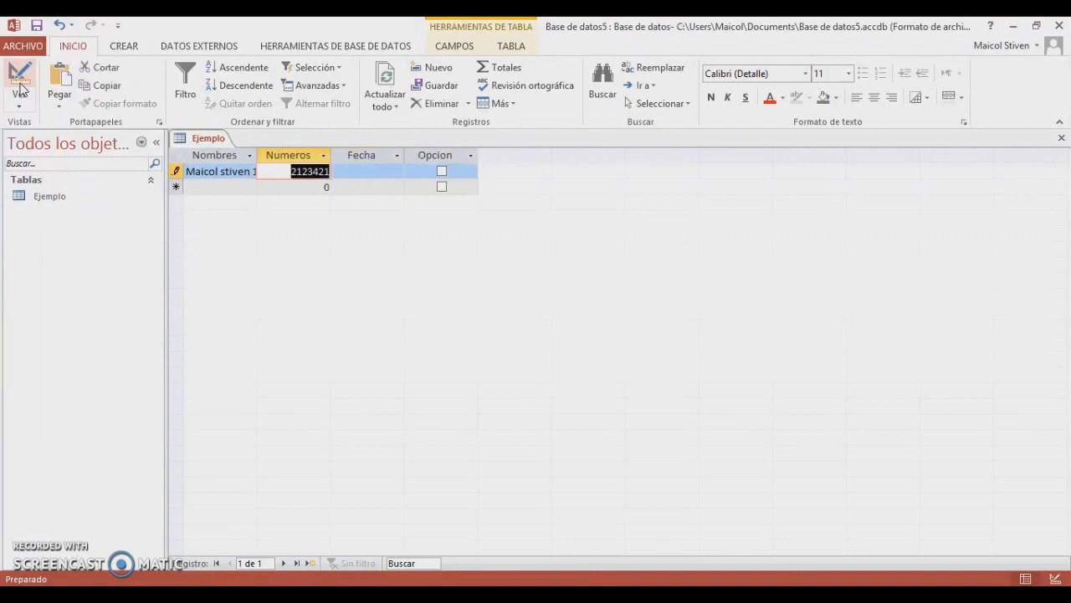
{"action": "key", "text": "F2"}
{"action": "type", "text": "a"}
{"action": "key", "text": "Tab"}
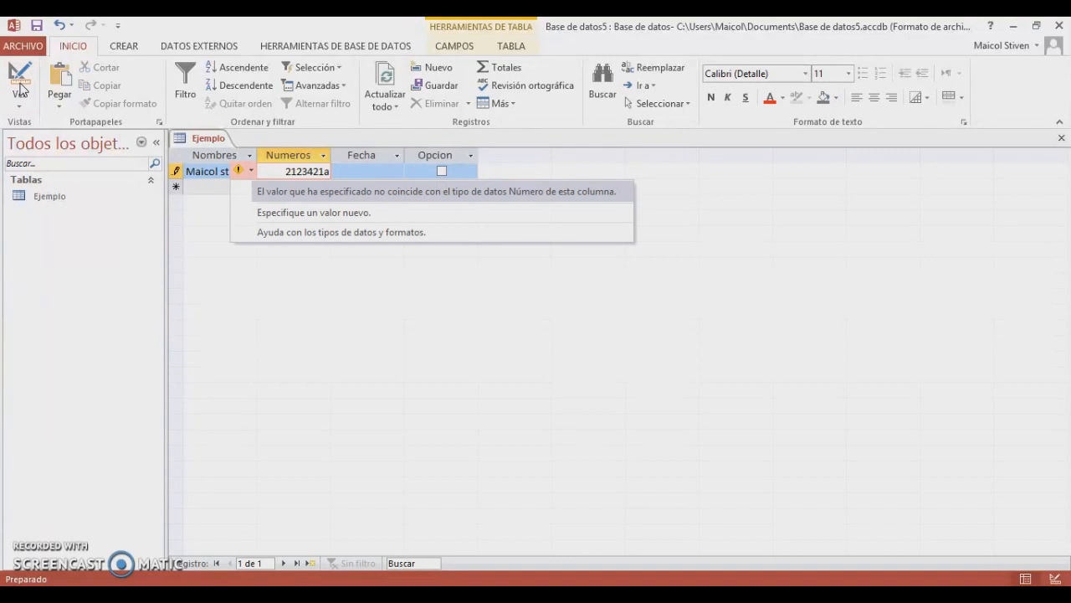
{"action": "left_click", "coordinate": [329, 171]}
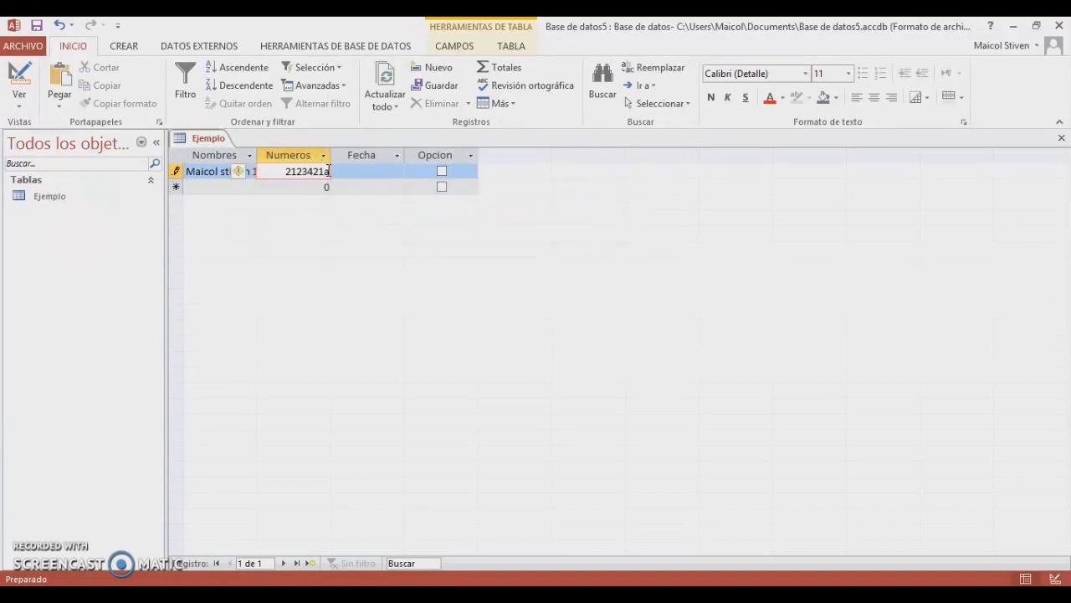
{"action": "key", "text": "BackSpace"}
Set the first record's Fecha to 12/04/1996 and tick its Opcion checkbox.
{"action": "key", "text": "Tab"}
{"action": "type", "text": "12/04/1"}
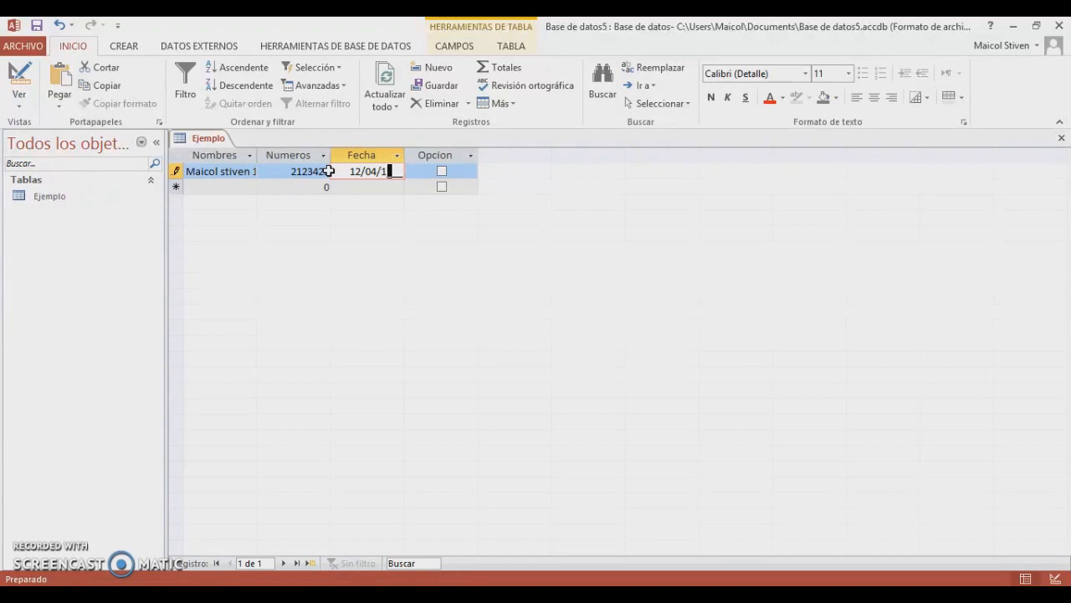
{"action": "type", "text": "996"}
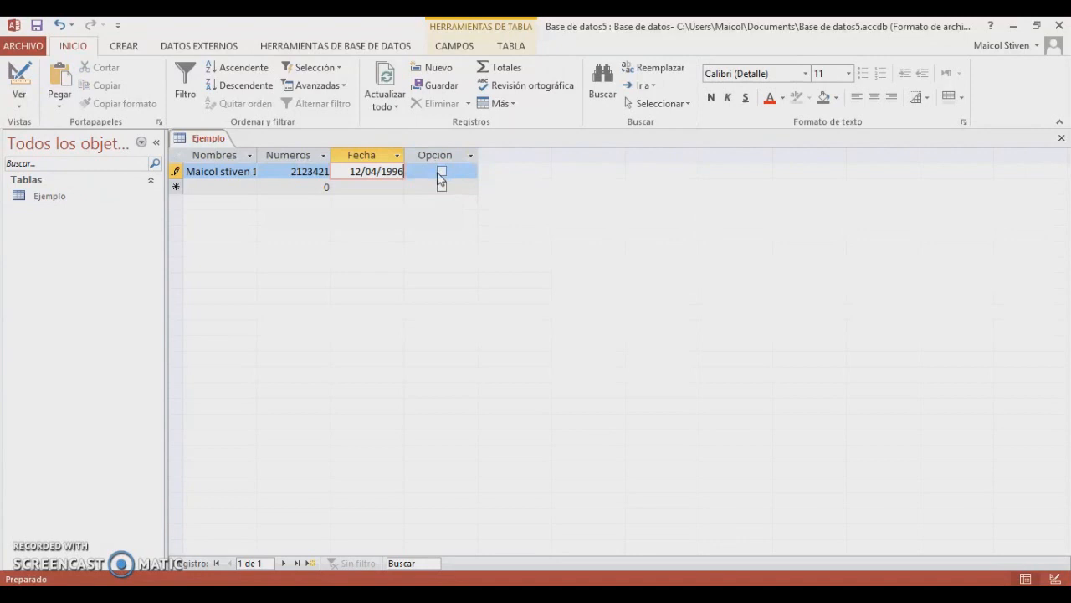
{"action": "left_click", "coordinate": [441, 172]}
{"action": "left_click", "coordinate": [441, 172]}
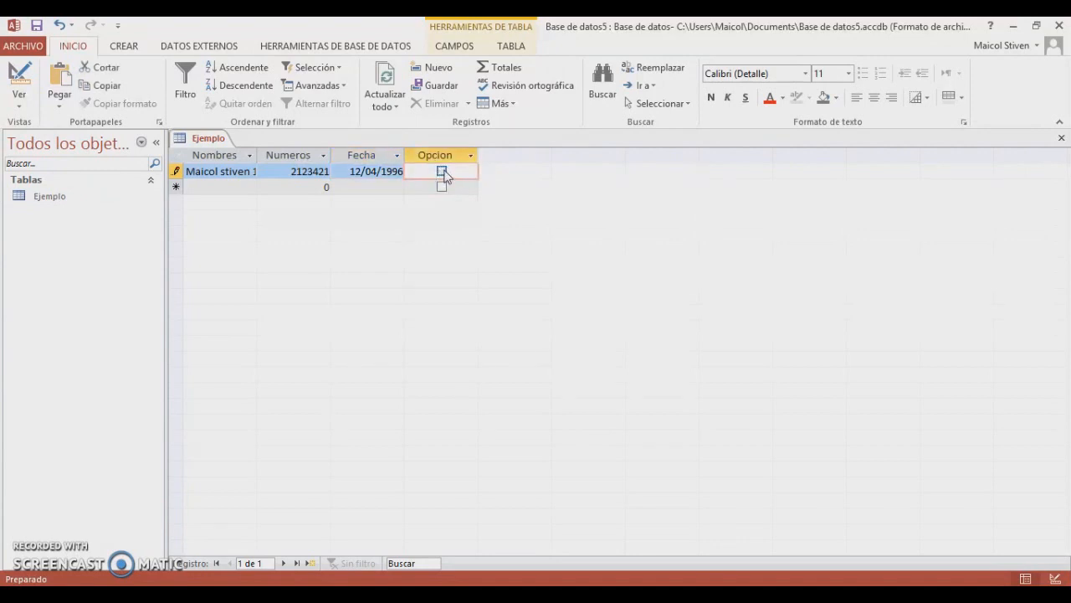
{"action": "left_click", "coordinate": [442, 172]}
Start a second record and enter a person's full name in its Nombres field.
{"action": "left_click", "coordinate": [251, 172]}
{"action": "key", "text": "Tab"}
{"action": "key", "text": "Tab"}
{"action": "key", "text": "Tab"}
{"action": "key", "text": "Tab"}
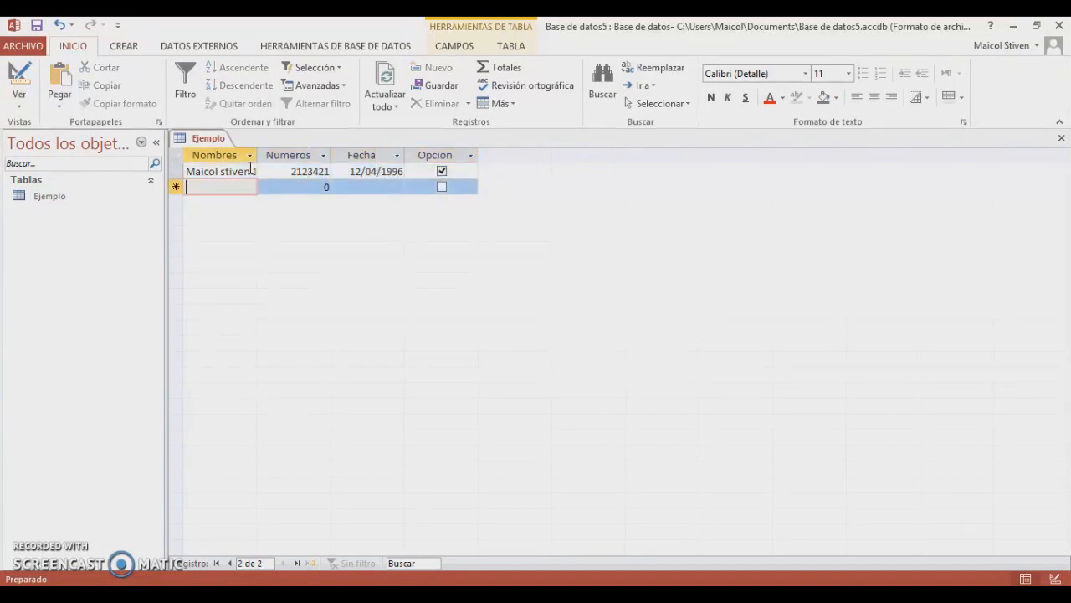
{"action": "key", "text": "Caps_Lock"}
{"action": "type", "text": "J"}
{"action": "key", "text": "Caps_Lock"}
{"action": "type", "text": "ohan"}
{"action": "key", "text": "Caps_Lock"}
{"action": "type", "text": "Fernandez"}
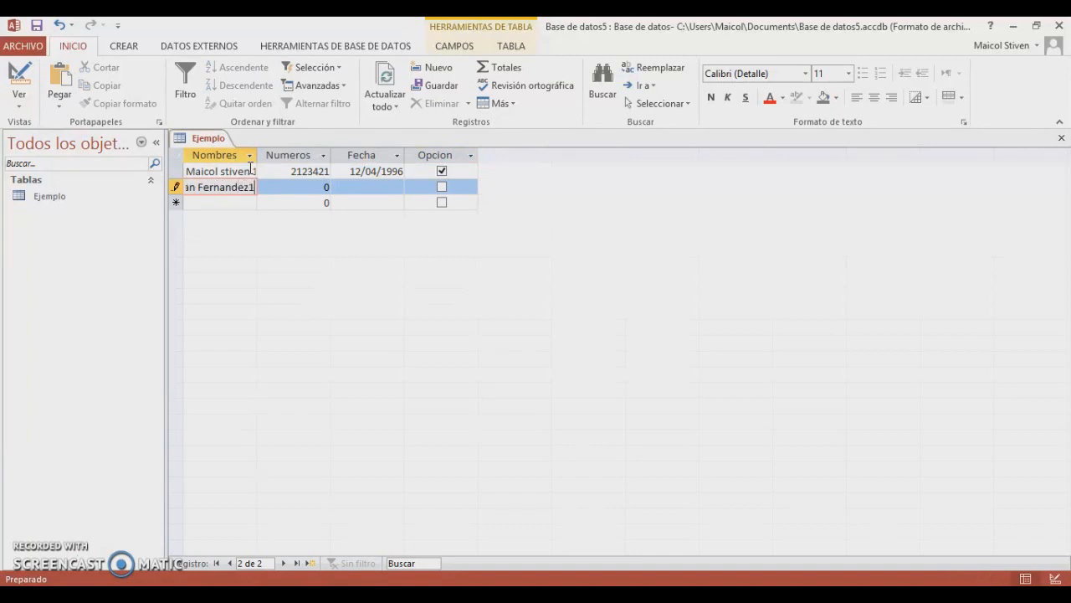
Set the second record's Numeros to 123123 and its Fecha to 09/07/1997.
{"action": "key", "text": "Tab"}
{"action": "type", "text": "123123"}
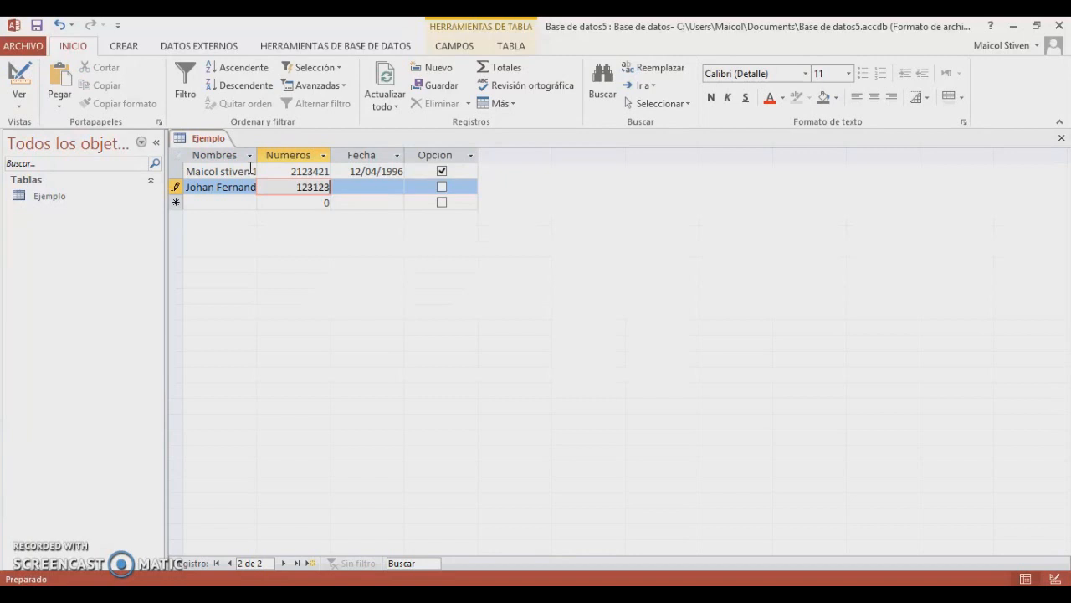
{"action": "key", "text": "Tab"}
{"action": "type", "text": "09/0"}
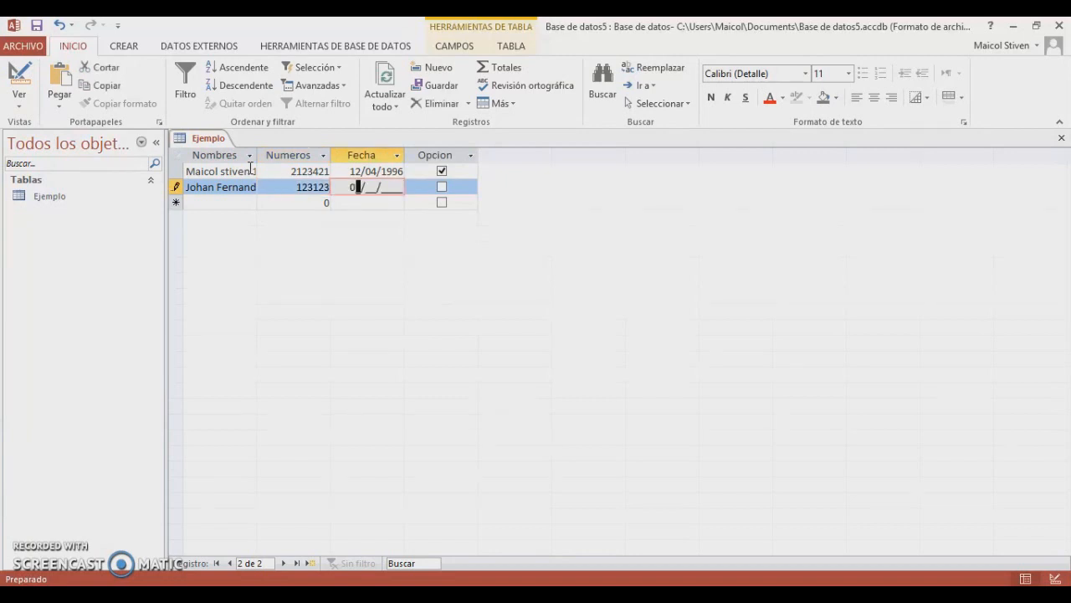
{"action": "type", "text": "7/1997"}
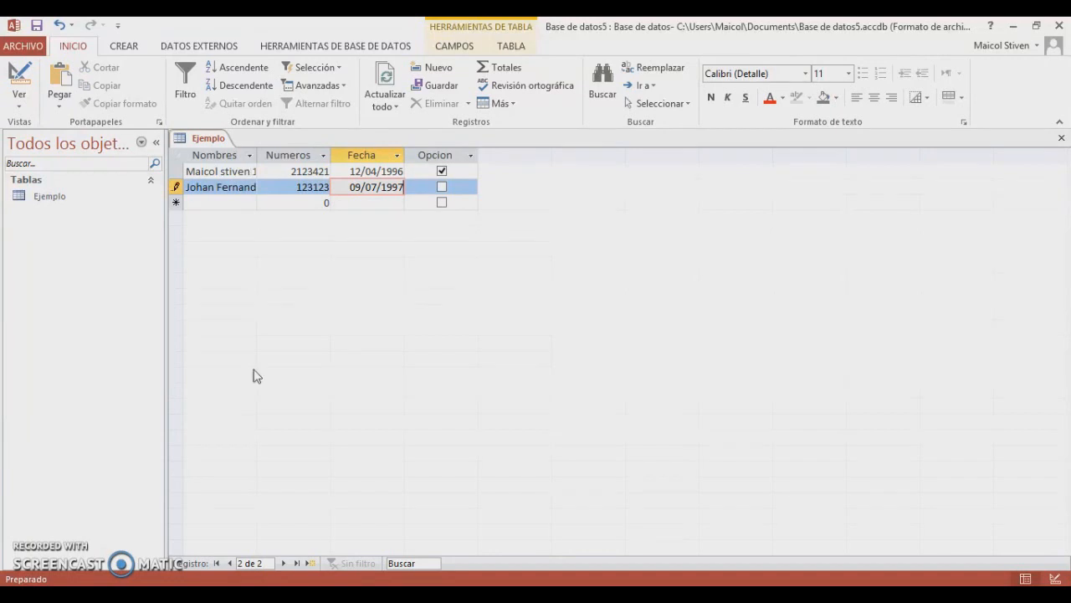
{"action": "left_click", "coordinate": [383, 202]}
{"action": "left_click", "coordinate": [382, 203]}
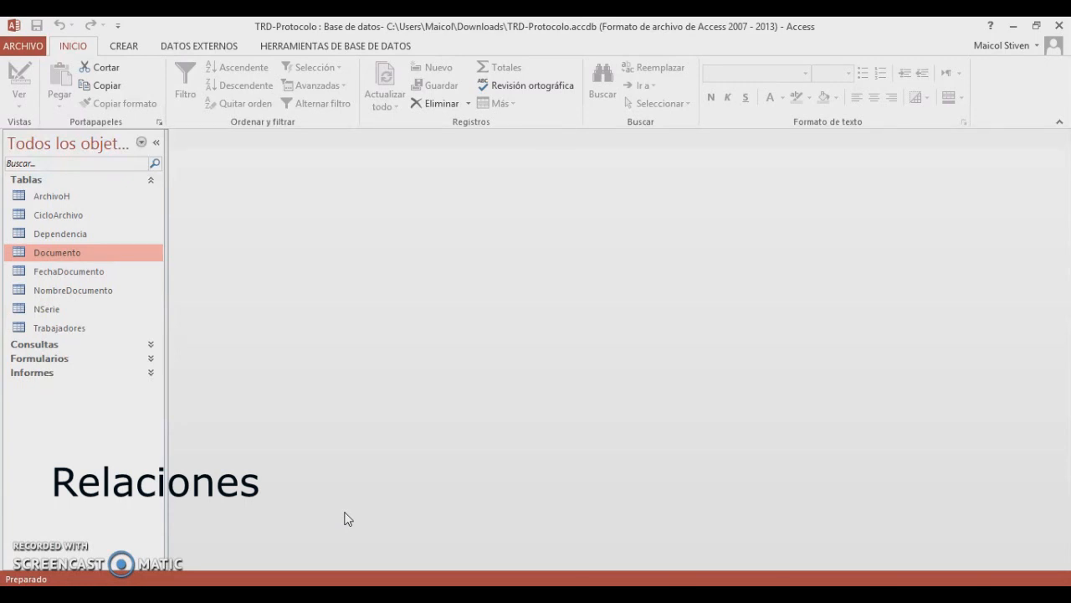
Open the FechaDocumento, NombreDocumento, Documento and Dependencia tables of the TRD-Protocolo database.
{"action": "double_click", "coordinate": [88, 278]}
{"action": "double_click", "coordinate": [84, 289]}
{"action": "left_click", "coordinate": [67, 256]}
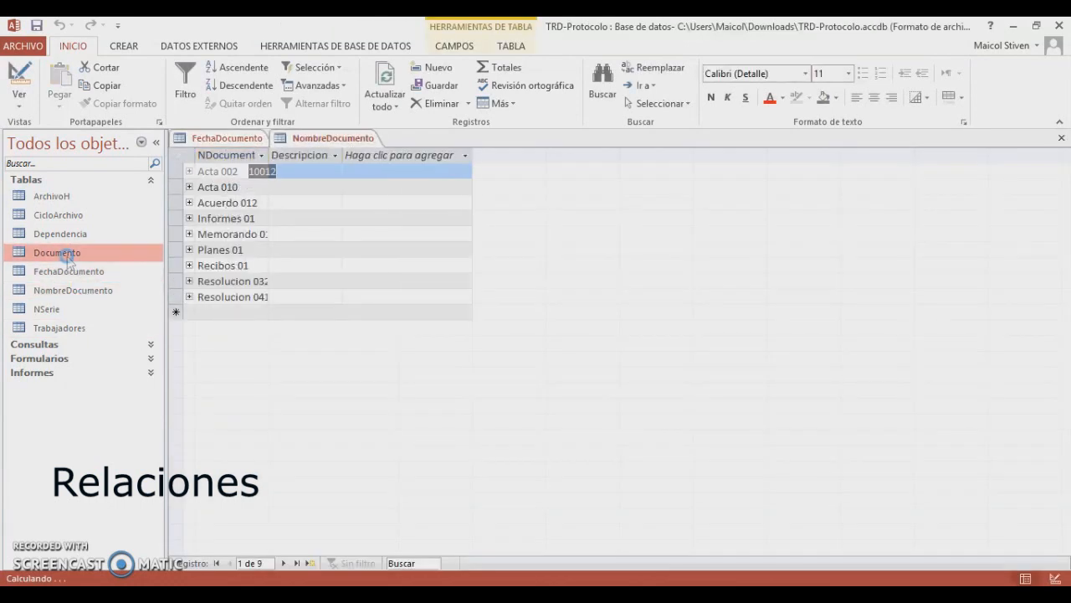
{"action": "double_click", "coordinate": [61, 234]}
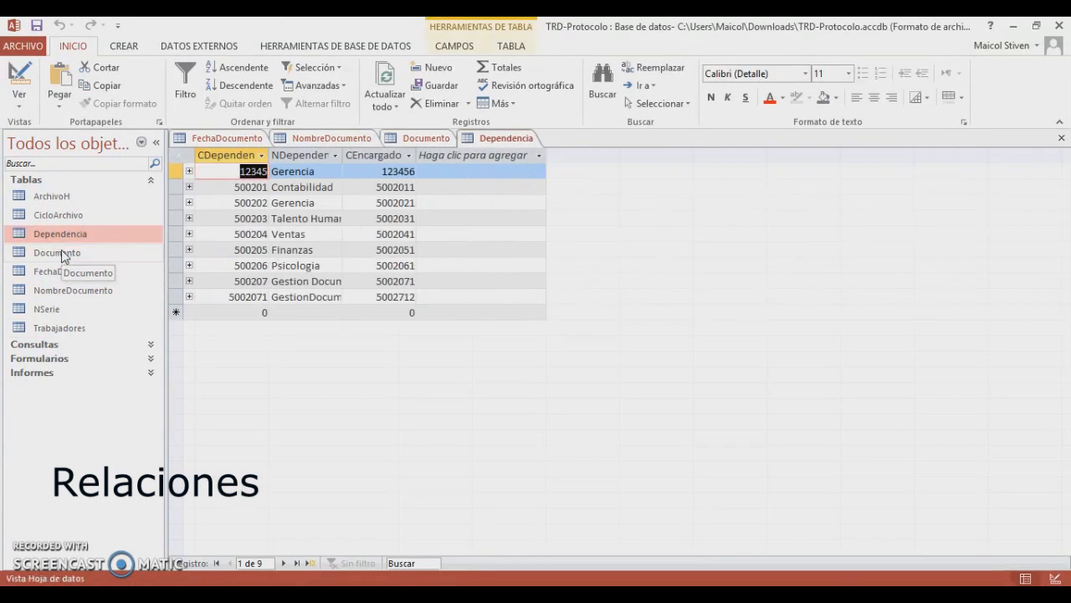
{"action": "left_click", "coordinate": [61, 252]}
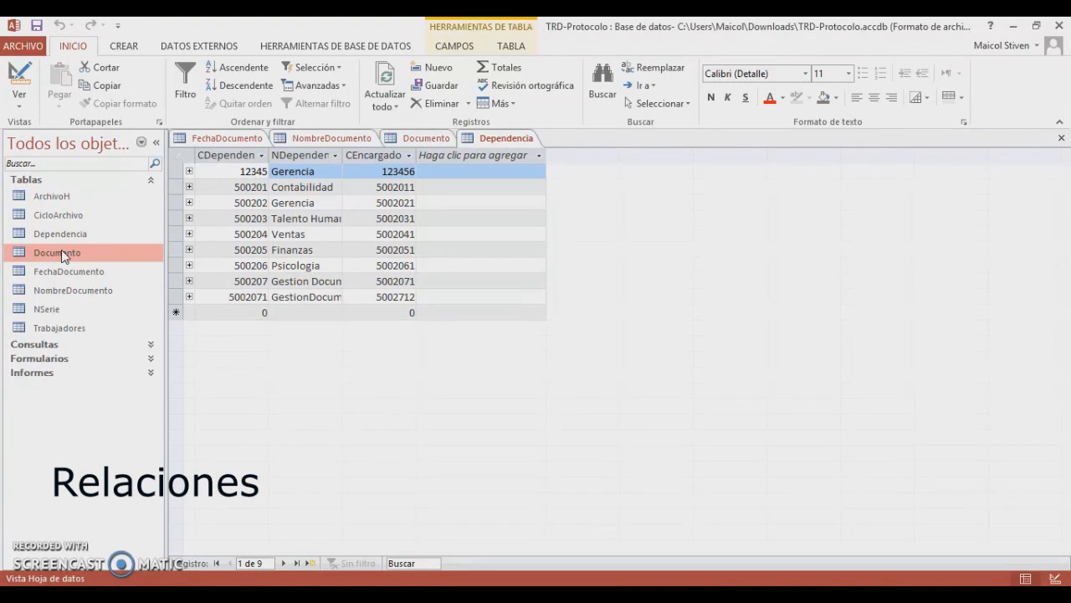
Show the Documento table in design view and examine its NuDocumento primary key field.
{"action": "left_click", "coordinate": [425, 139]}
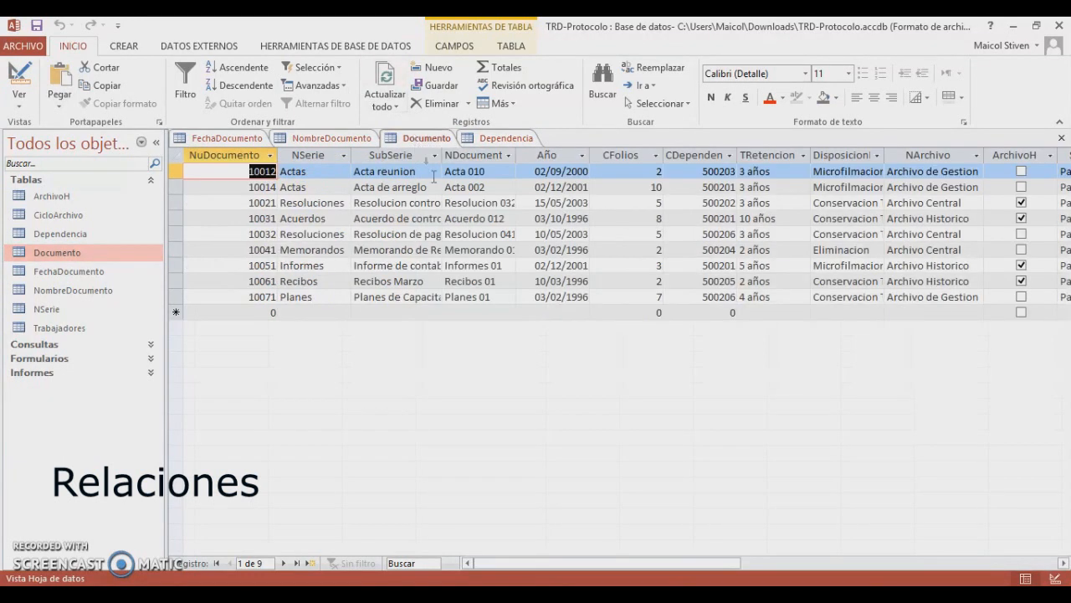
{"action": "left_click", "coordinate": [18, 99]}
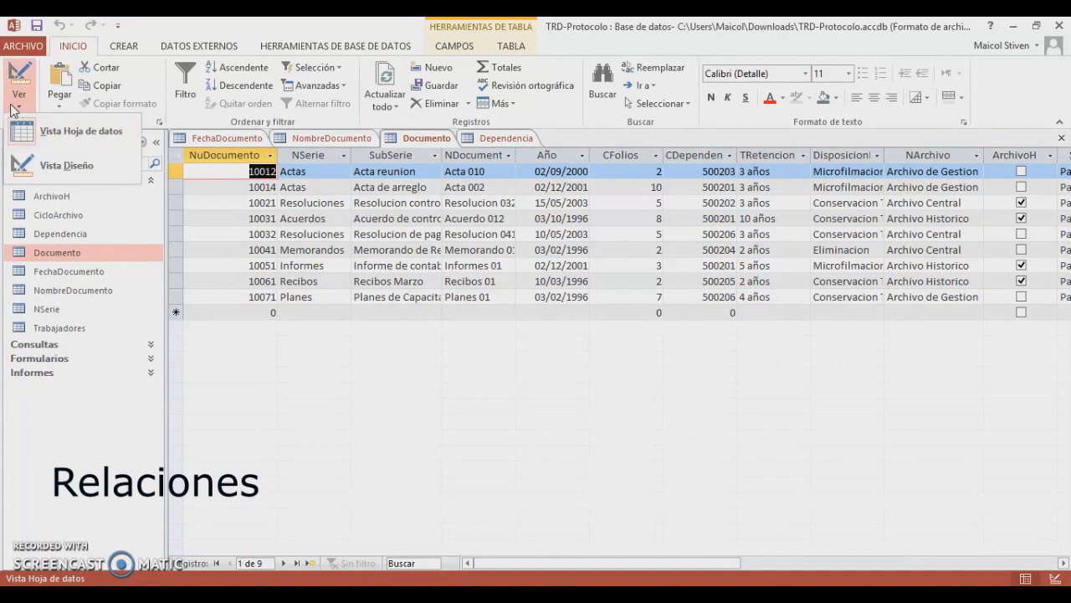
{"action": "left_click", "coordinate": [58, 164]}
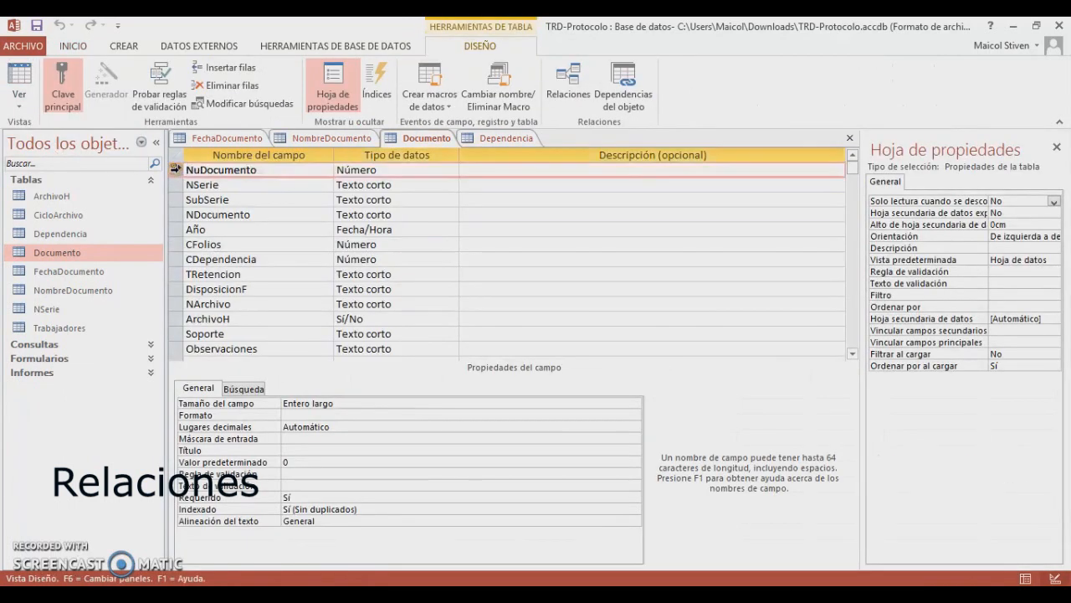
{"action": "left_click", "coordinate": [279, 171]}
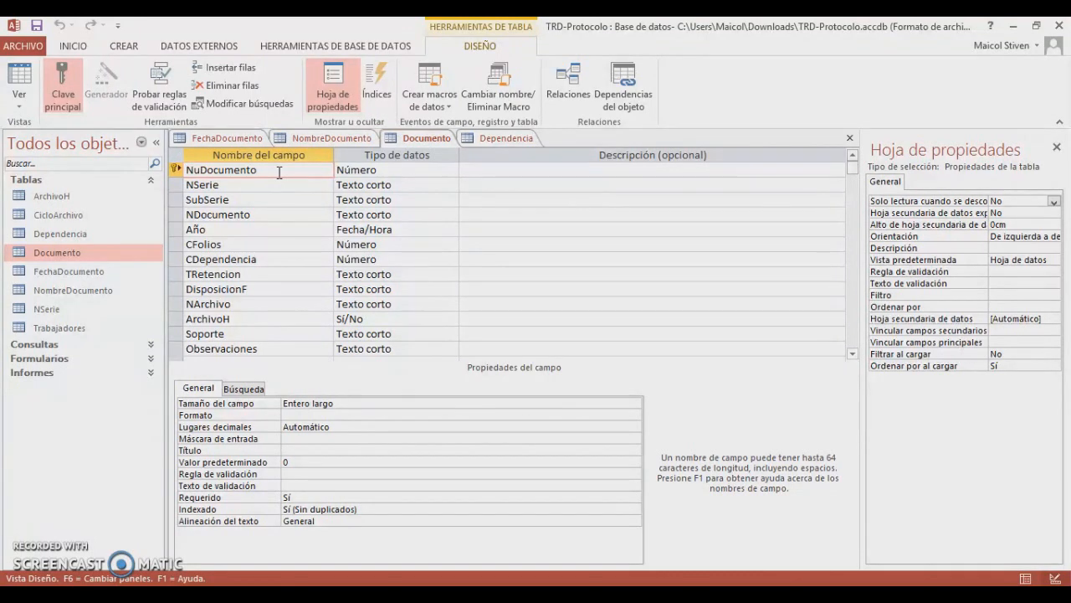
Close all the open tables and open the database's relationships diagram.
{"action": "left_click", "coordinate": [849, 138]}
{"action": "left_click", "coordinate": [1062, 138]}
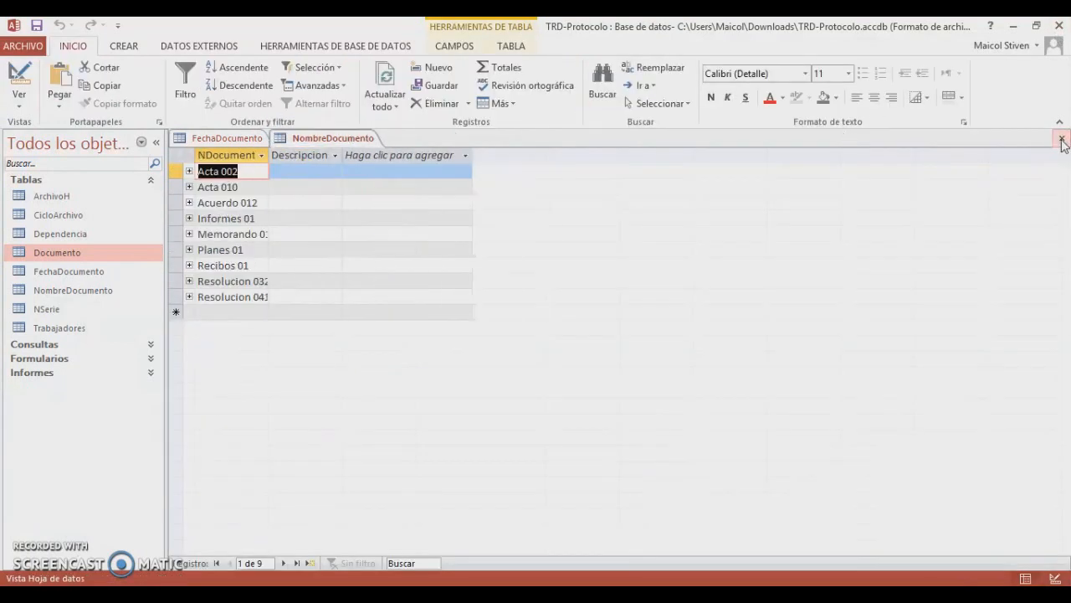
{"action": "left_click", "coordinate": [1061, 137]}
{"action": "left_click", "coordinate": [1061, 138]}
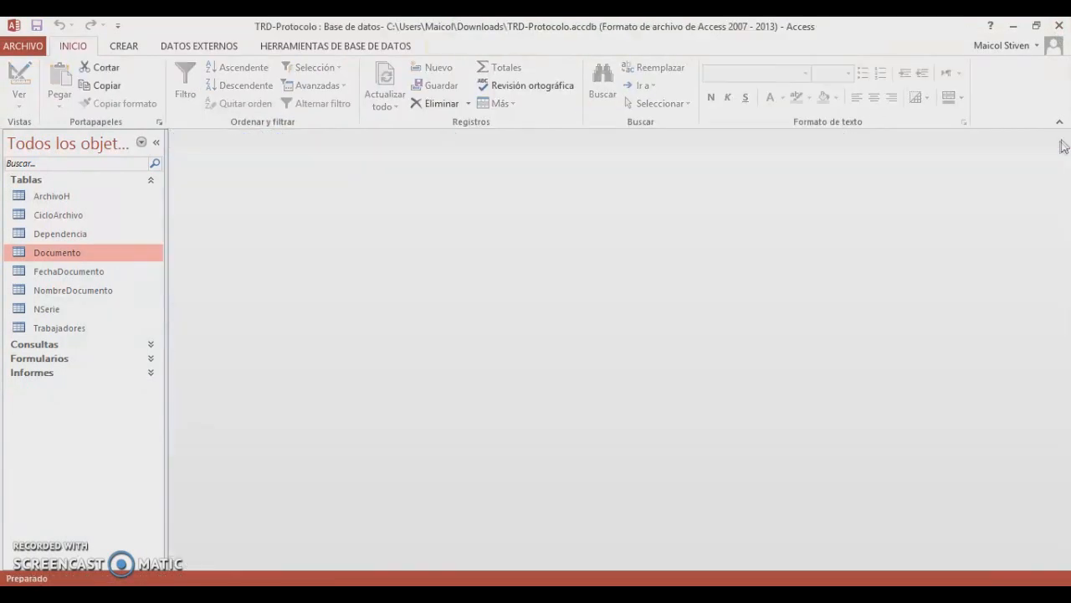
{"action": "left_click", "coordinate": [374, 48]}
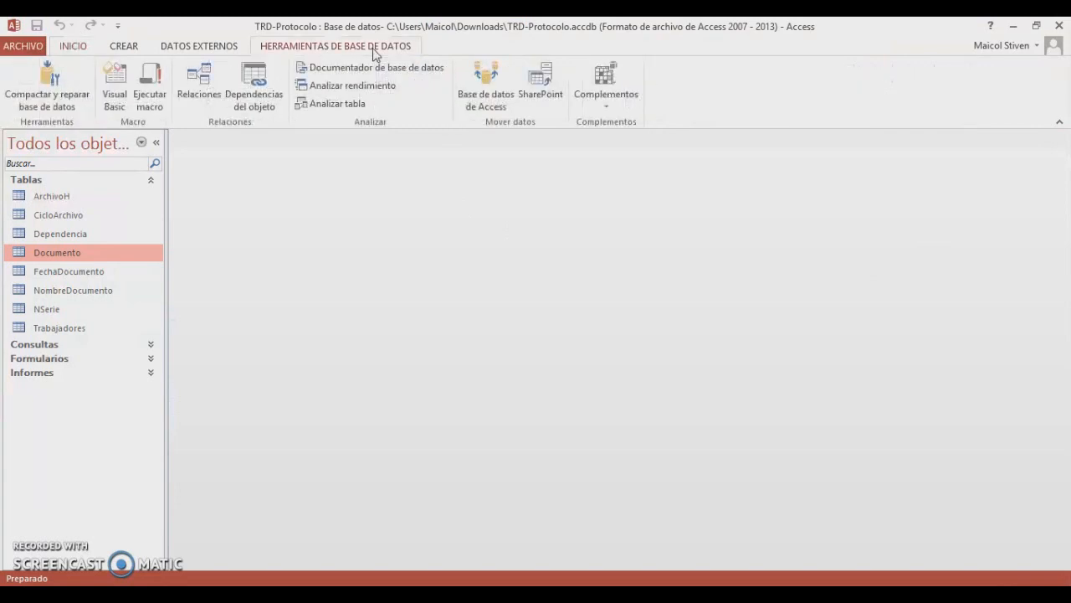
{"action": "left_click", "coordinate": [219, 73]}
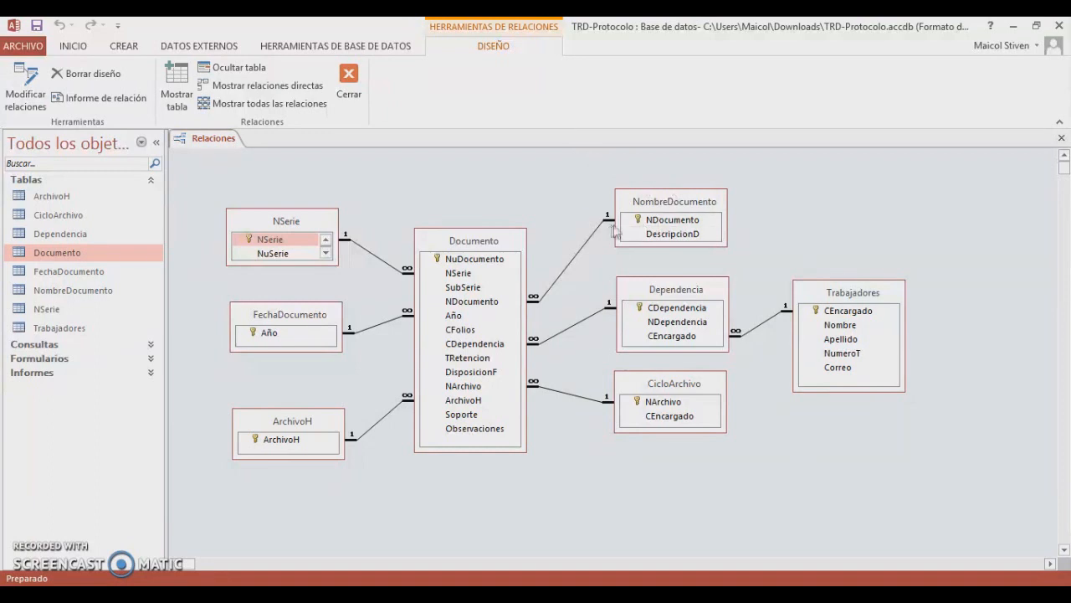
Try to relate the NDocumento field of Documento to the NDocumento field of NombreDocumento.
{"action": "left_click", "coordinate": [490, 311]}
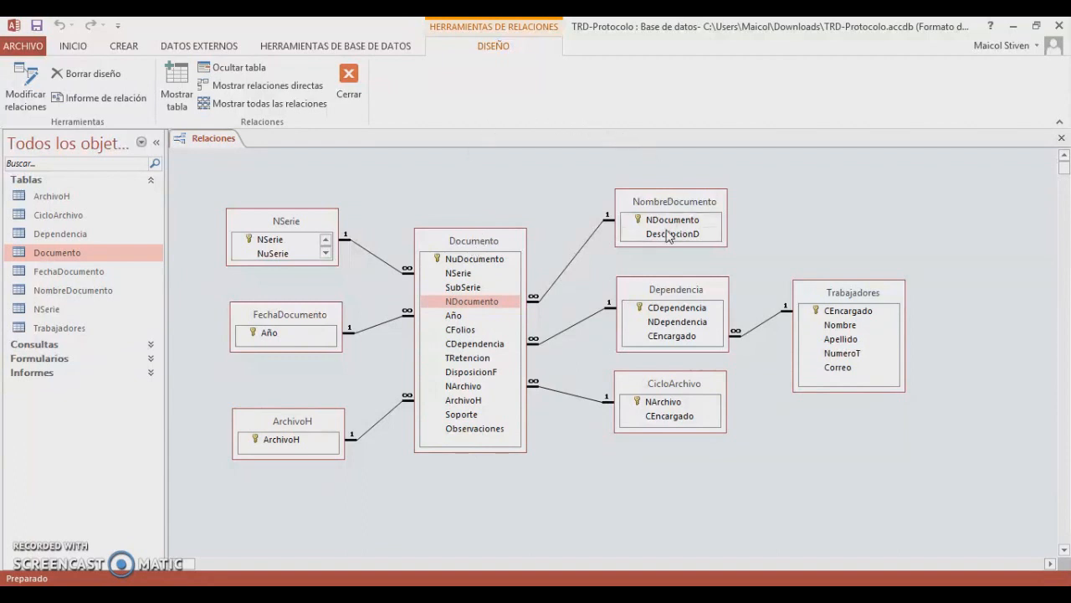
{"action": "left_click", "coordinate": [512, 301]}
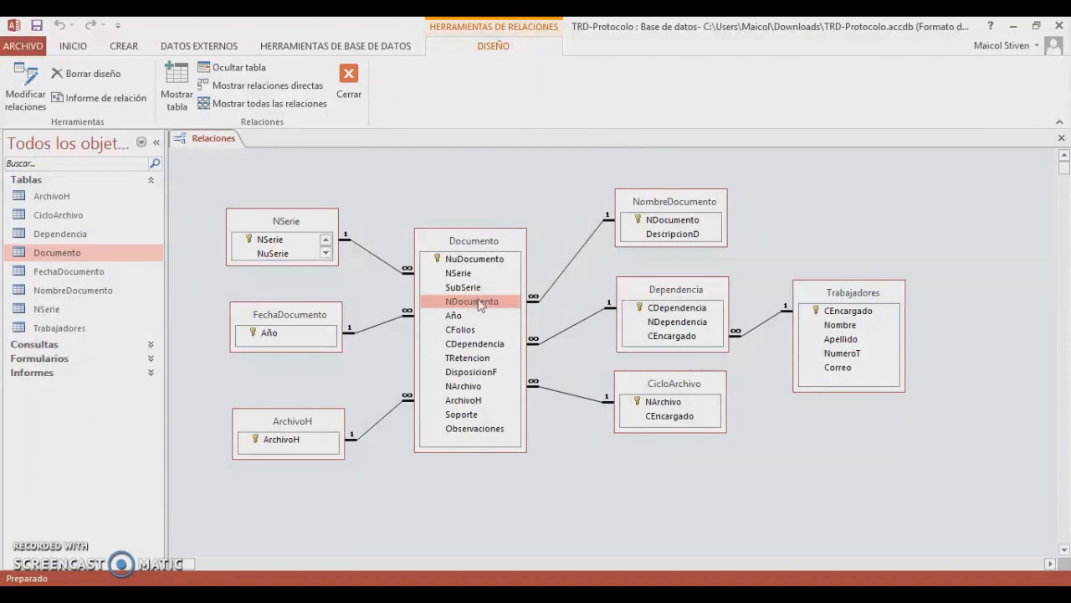
{"action": "left_click_drag", "start_coordinate": [467, 310], "coordinate": [667, 222]}
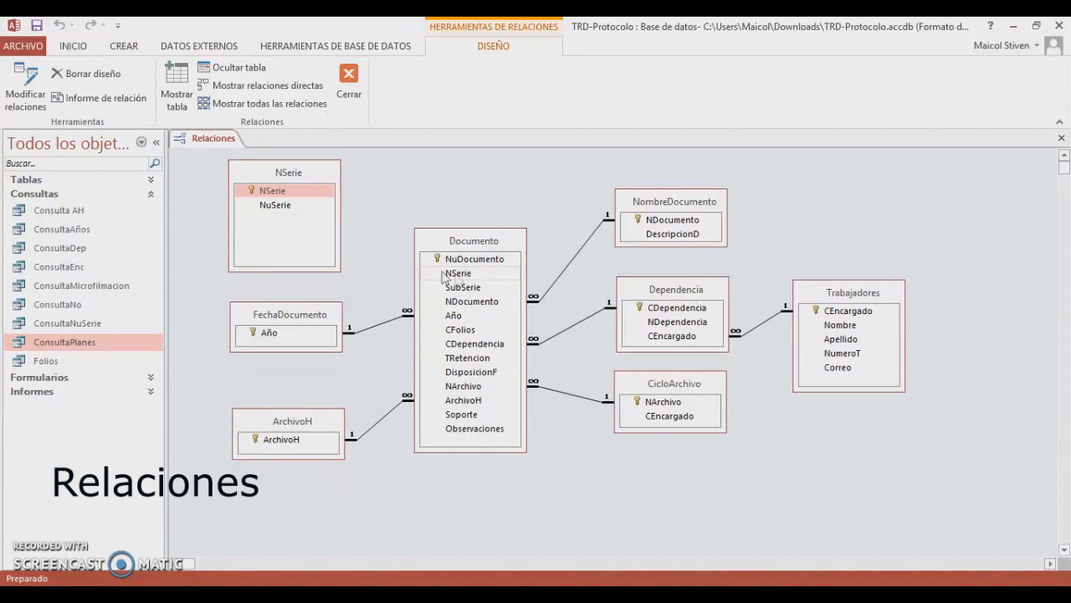
Hide the NSerie table from the relationships diagram.
{"action": "right_click", "coordinate": [295, 170]}
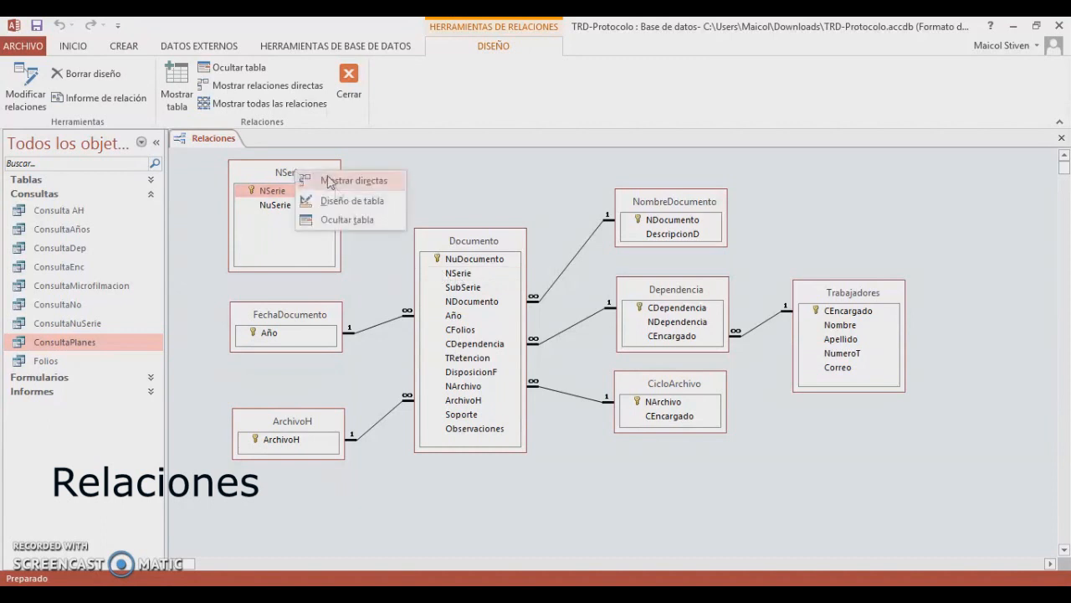
{"action": "left_click", "coordinate": [341, 221]}
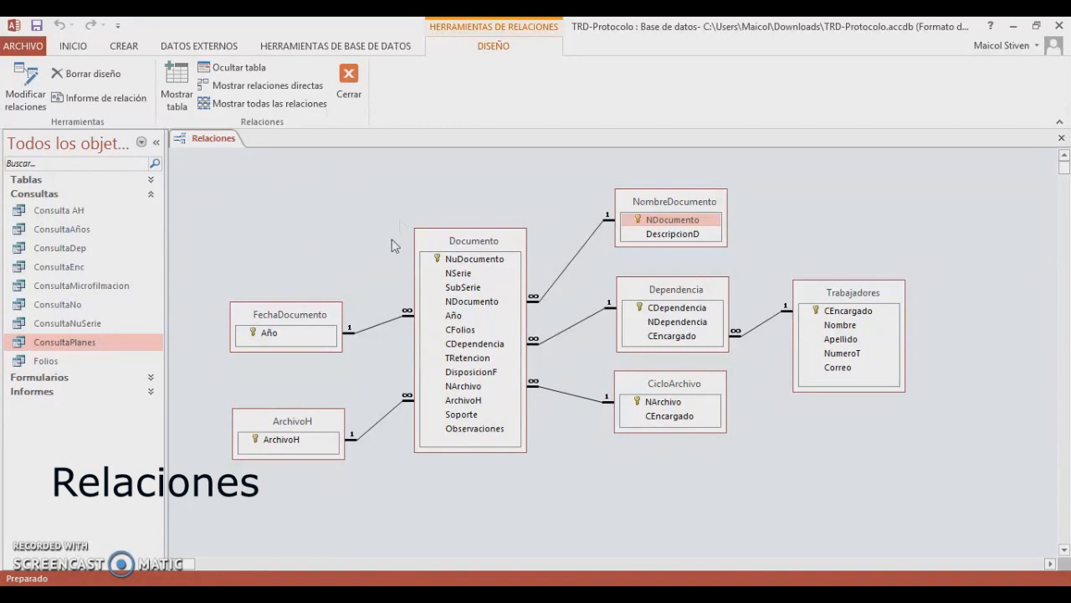
{"action": "right_click", "coordinate": [287, 215]}
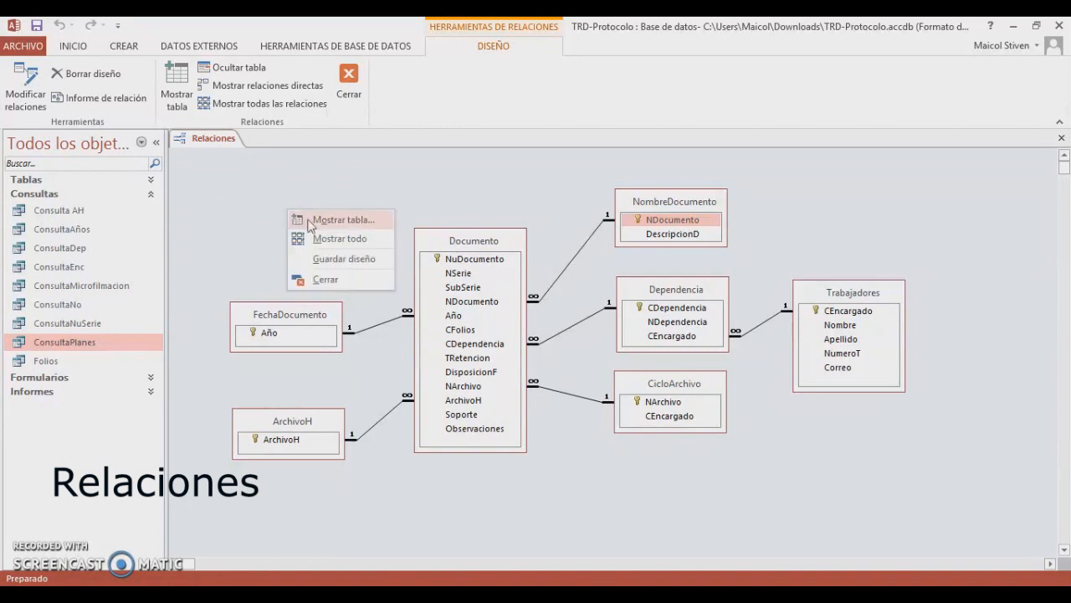
{"action": "left_click", "coordinate": [209, 223]}
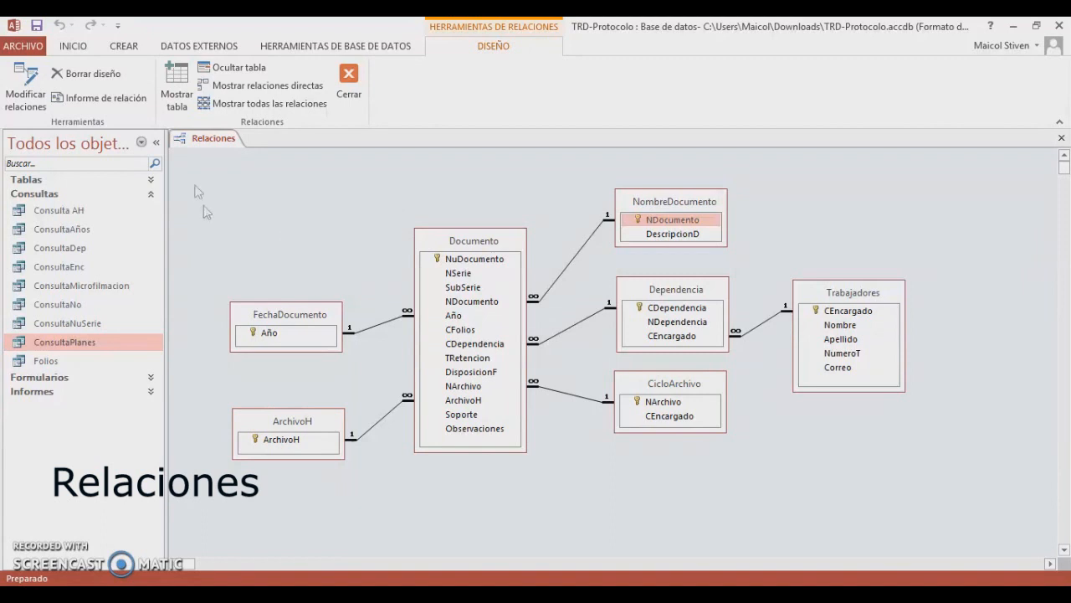
Add the NSerie table back to the relationships diagram.
{"action": "left_click", "coordinate": [177, 84]}
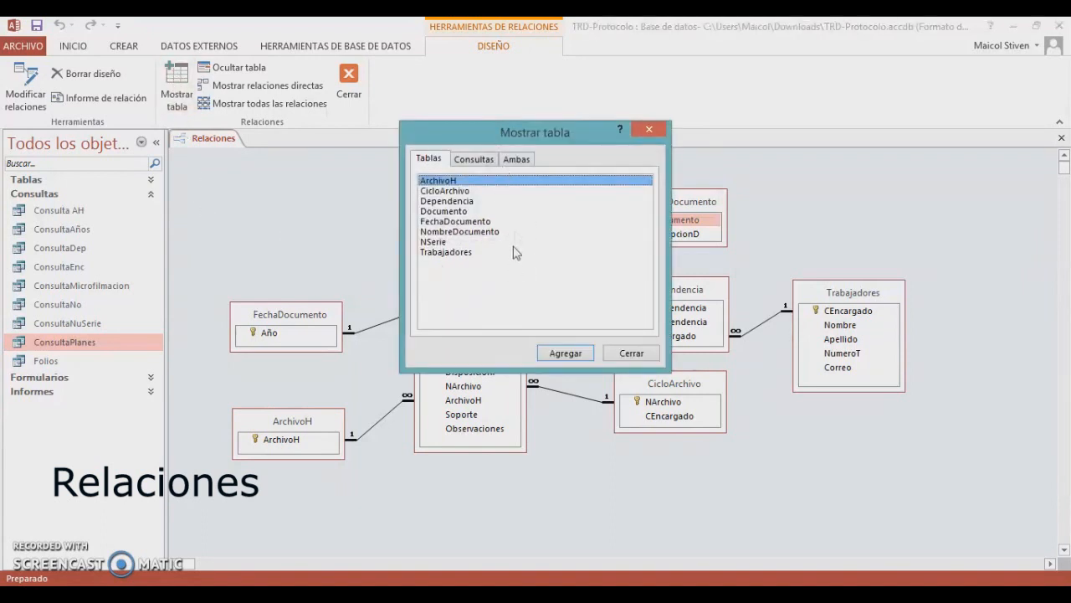
{"action": "left_click", "coordinate": [434, 243]}
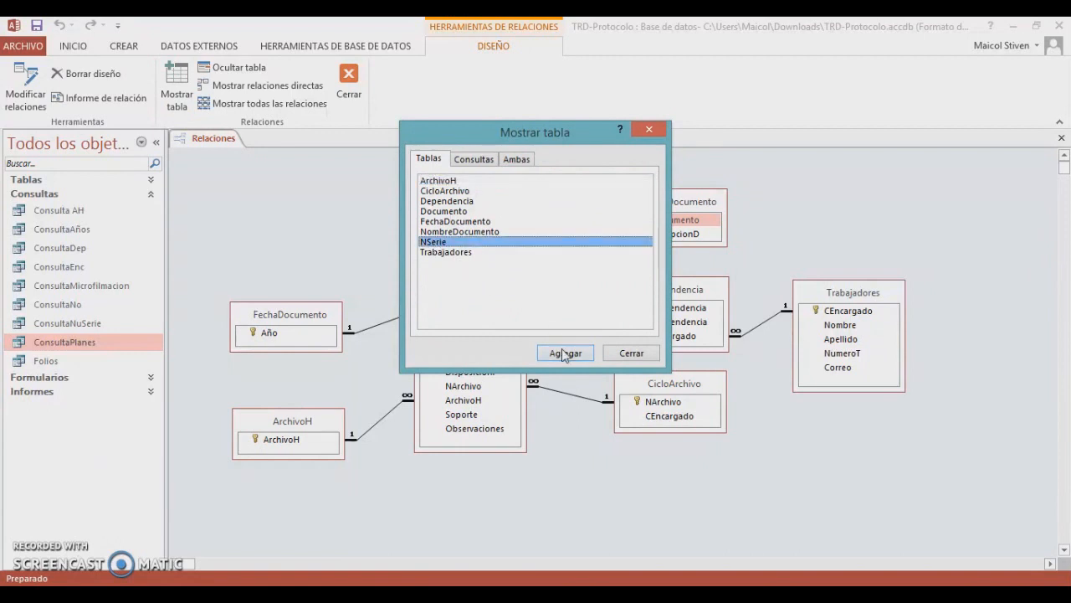
{"action": "double_click", "coordinate": [440, 244]}
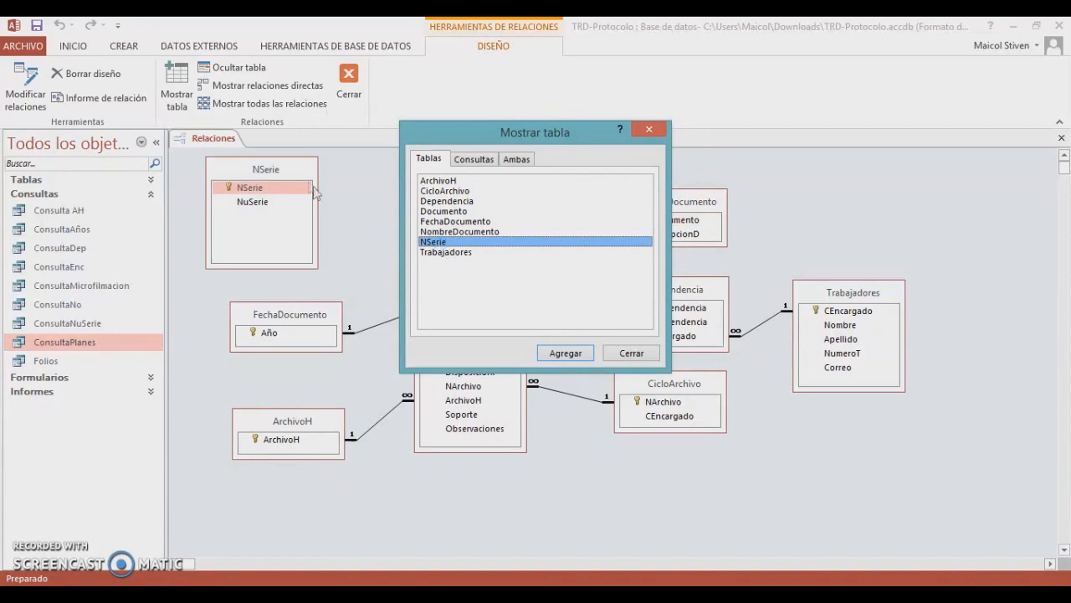
{"action": "left_click", "coordinate": [648, 129]}
Shorten the NSerie table box to fit its two fields and place it above FechaDocumento.
{"action": "left_click_drag", "start_coordinate": [291, 174], "coordinate": [334, 185]}
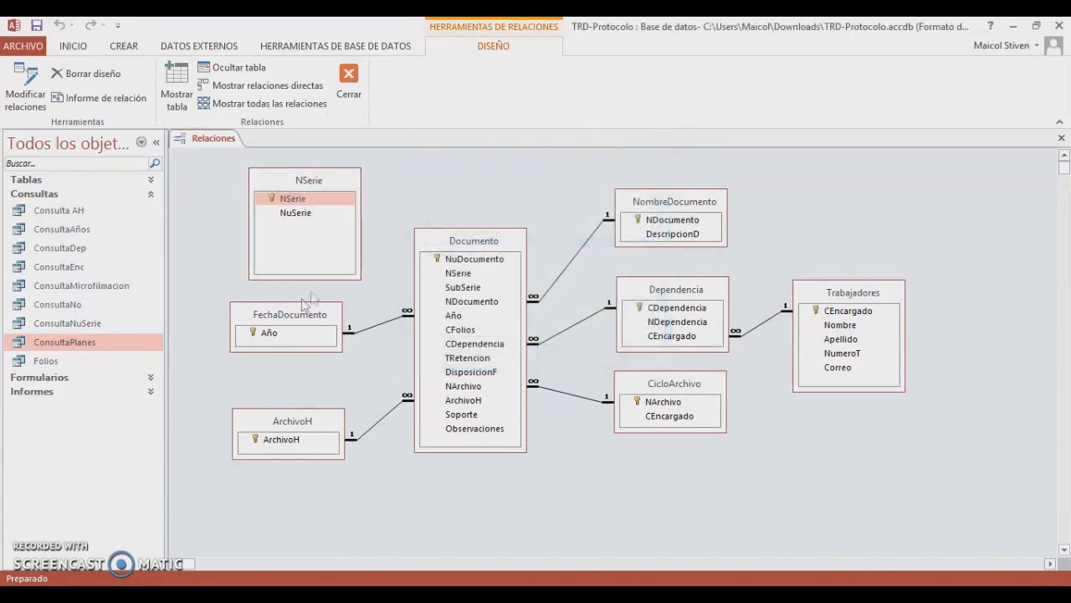
{"action": "left_click_drag", "start_coordinate": [308, 279], "coordinate": [306, 226]}
{"action": "left_click_drag", "start_coordinate": [336, 174], "coordinate": [324, 200]}
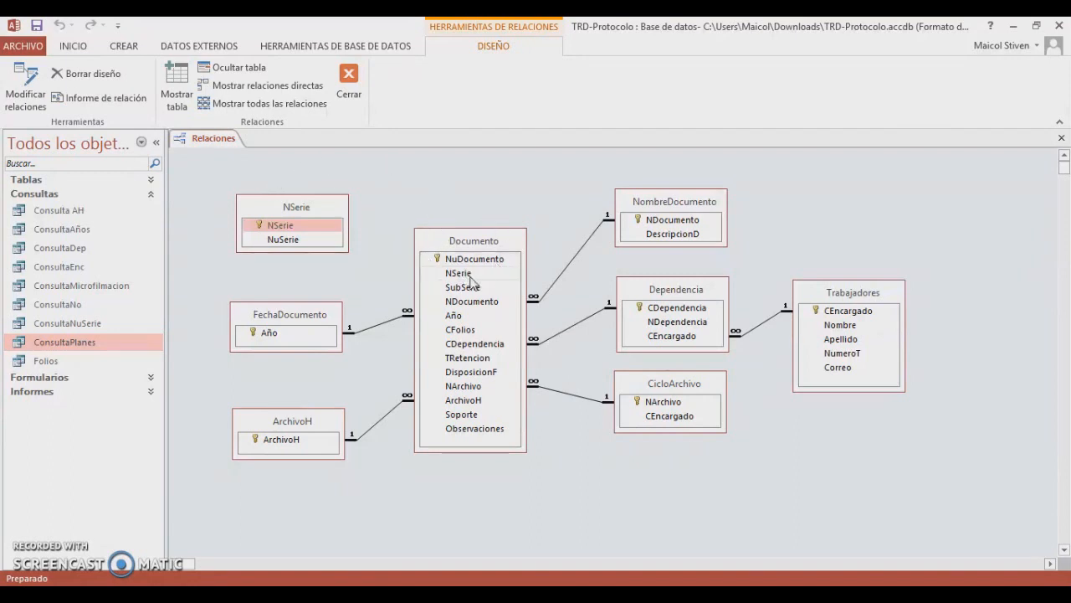
Create a relationship between the NSerie fields of Documento and NSerie, with referential integrity enforced.
{"action": "left_click_drag", "start_coordinate": [453, 276], "coordinate": [299, 228]}
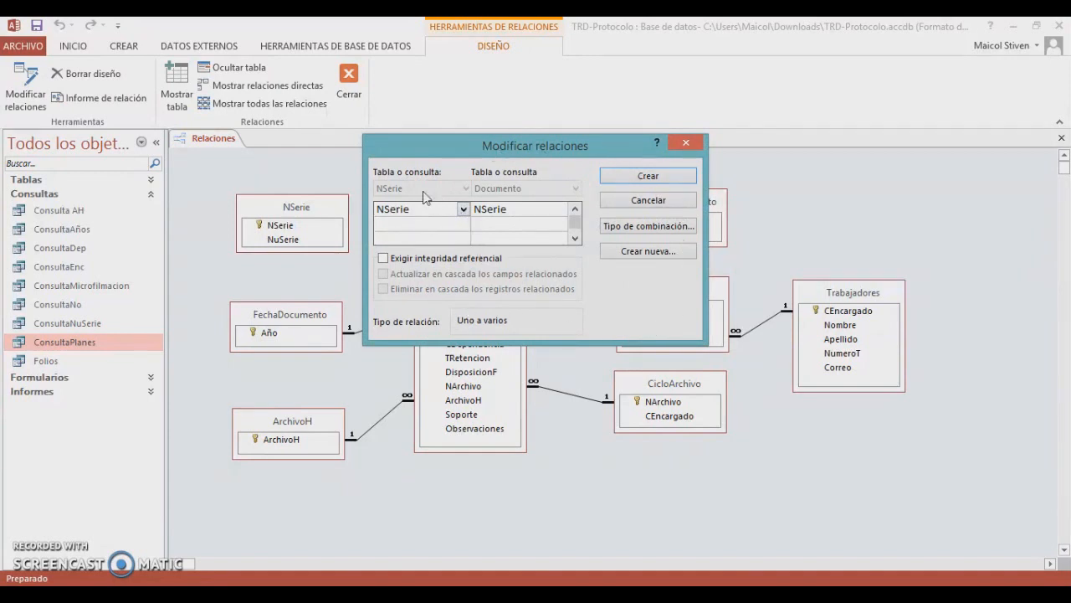
{"action": "left_click", "coordinate": [519, 211]}
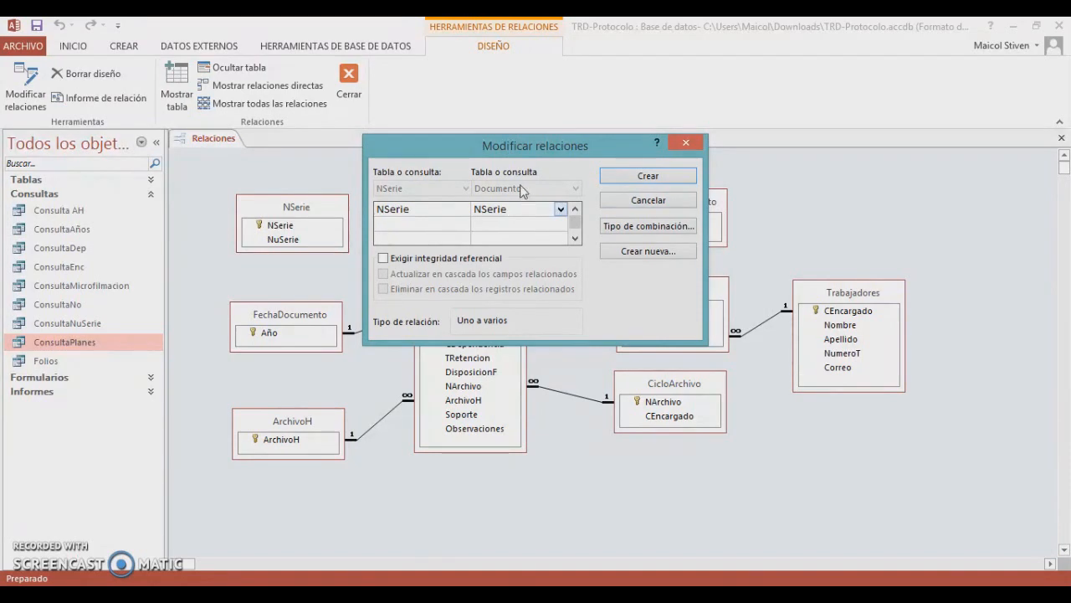
{"action": "left_click", "coordinate": [383, 259]}
{"action": "left_click", "coordinate": [383, 260]}
{"action": "left_click", "coordinate": [383, 260]}
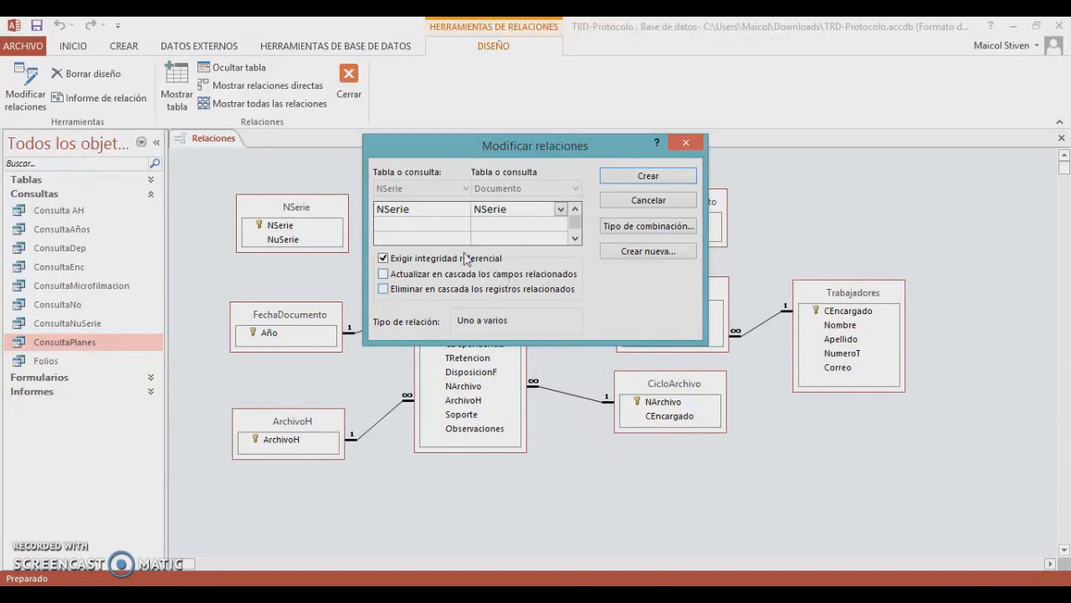
{"action": "left_click", "coordinate": [653, 178]}
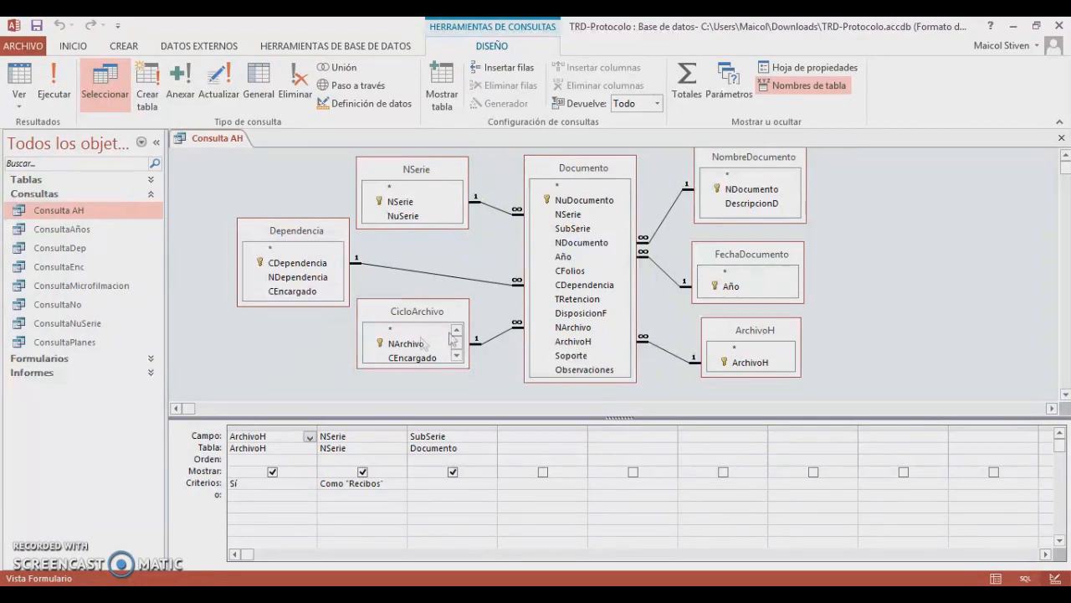
Examine the ArchivoH, NSerie and SubSerie columns and their criteria in Consulta AH, and run the query.
{"action": "left_click", "coordinate": [260, 485]}
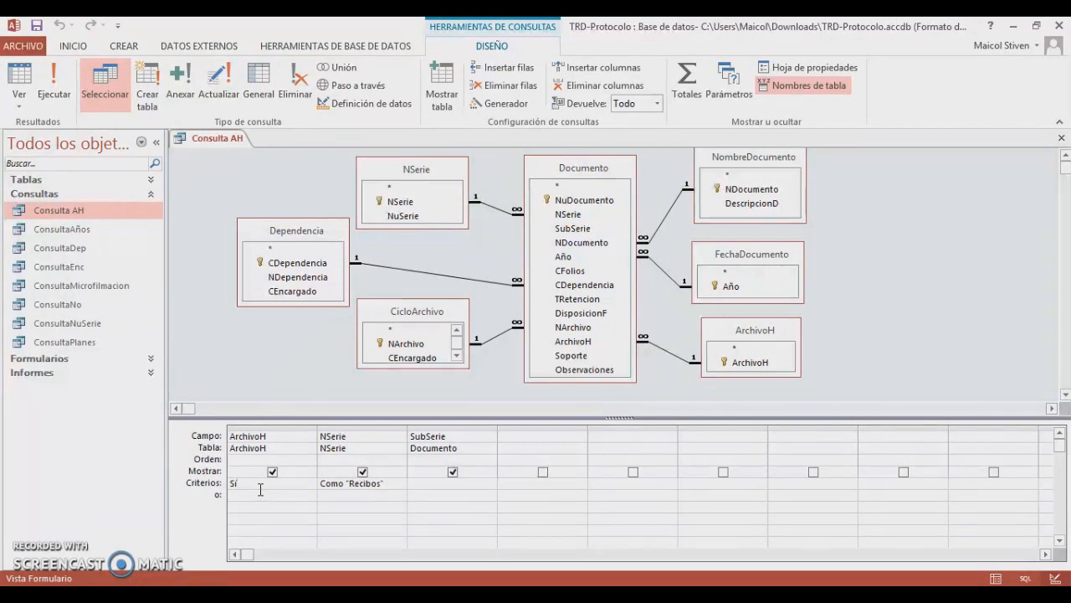
{"action": "left_click", "coordinate": [423, 172]}
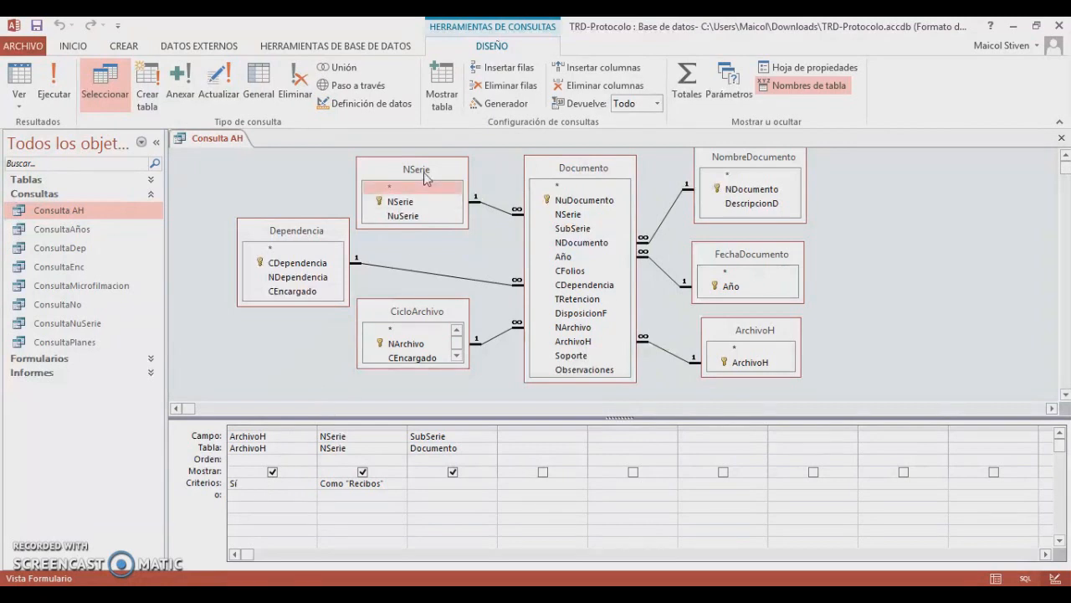
{"action": "left_click", "coordinate": [380, 489]}
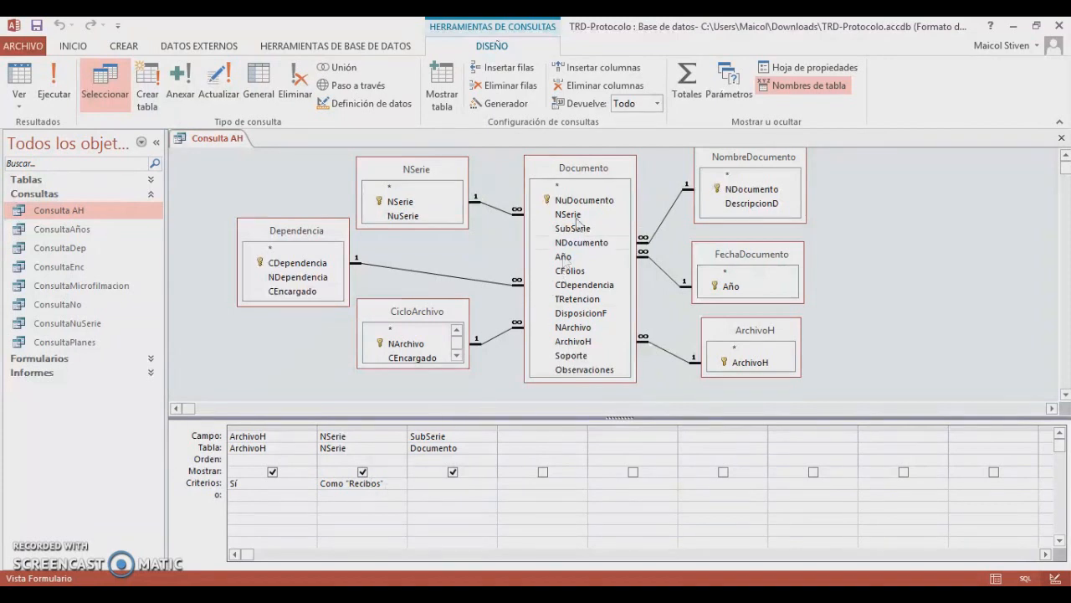
{"action": "left_click", "coordinate": [465, 488]}
{"action": "left_click", "coordinate": [67, 93]}
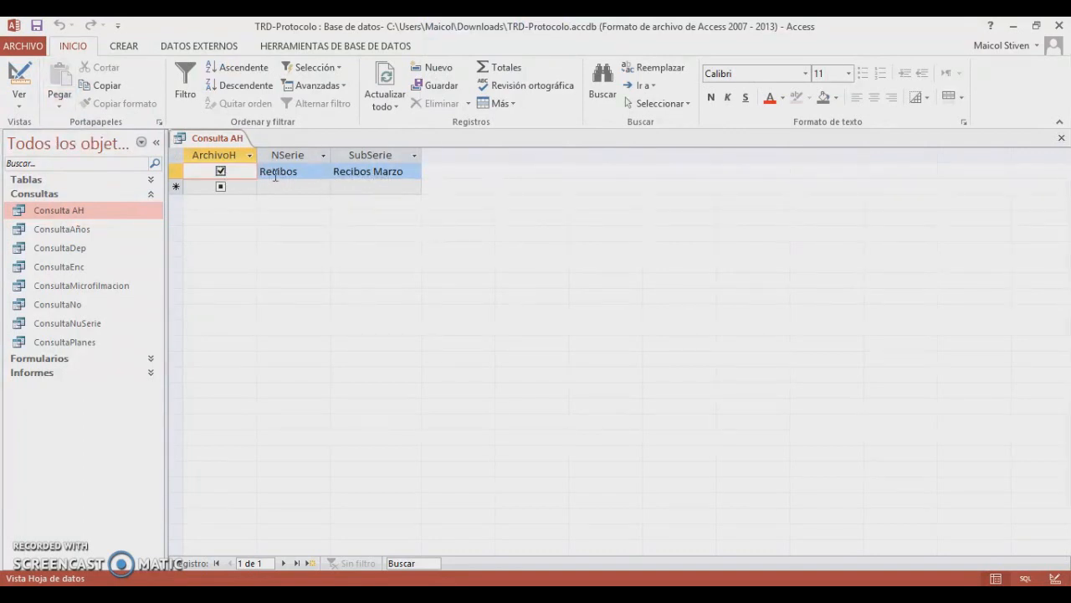
Open the ConsultaAños, ConsultaDep, ConsultaEnc, ConsultaMicrofilmacion, ConsultaNo, ConsultaNuSerie and ConsultaPlanes queries to view their results.
{"action": "double_click", "coordinate": [102, 228]}
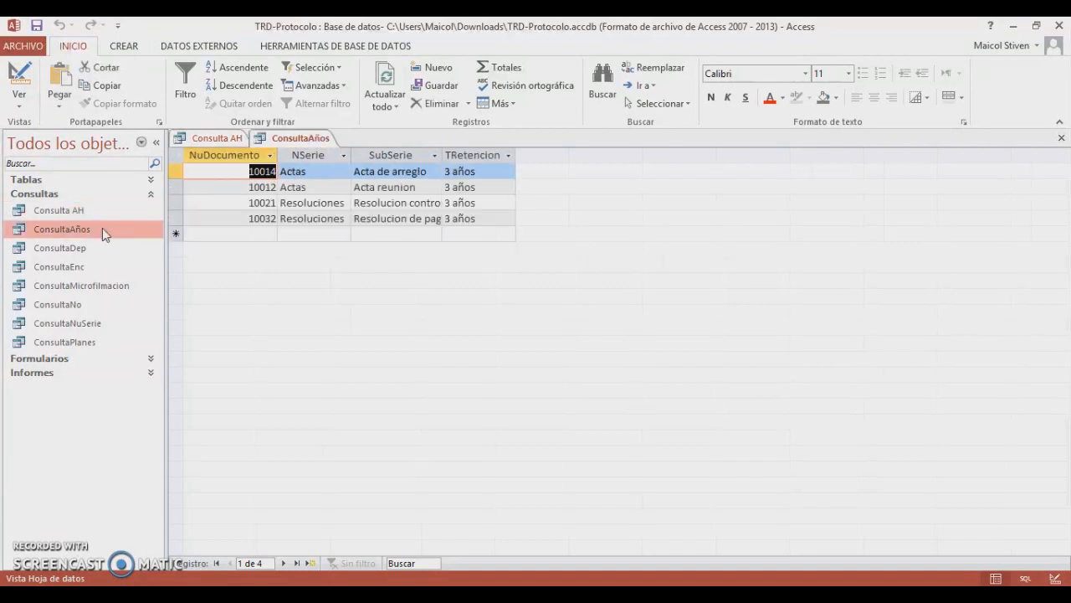
{"action": "double_click", "coordinate": [91, 247]}
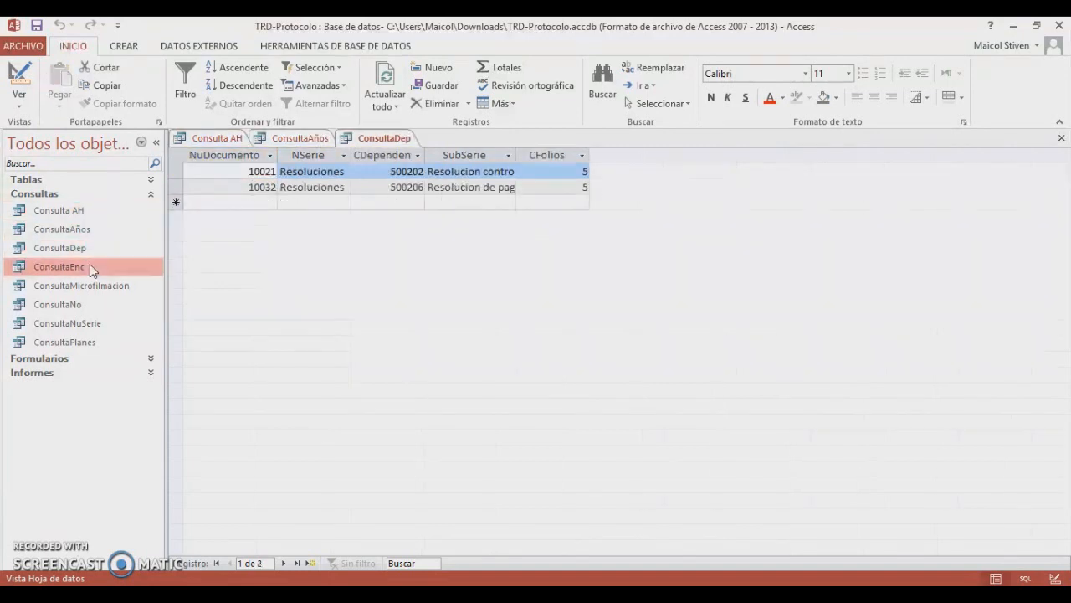
{"action": "double_click", "coordinate": [90, 266]}
{"action": "double_click", "coordinate": [65, 284]}
{"action": "double_click", "coordinate": [96, 305]}
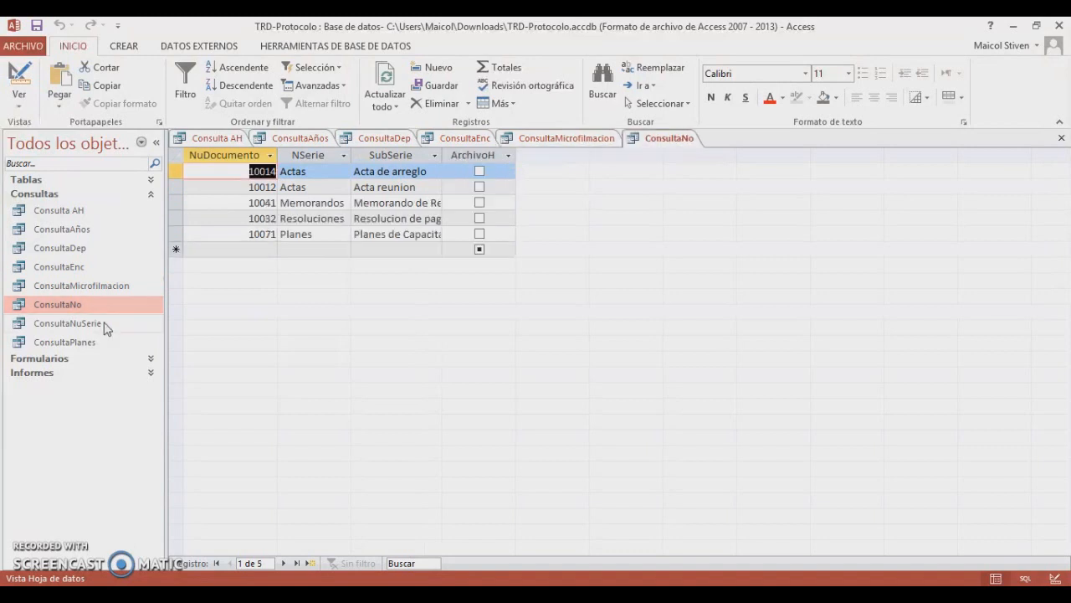
{"action": "double_click", "coordinate": [105, 324]}
{"action": "double_click", "coordinate": [107, 343]}
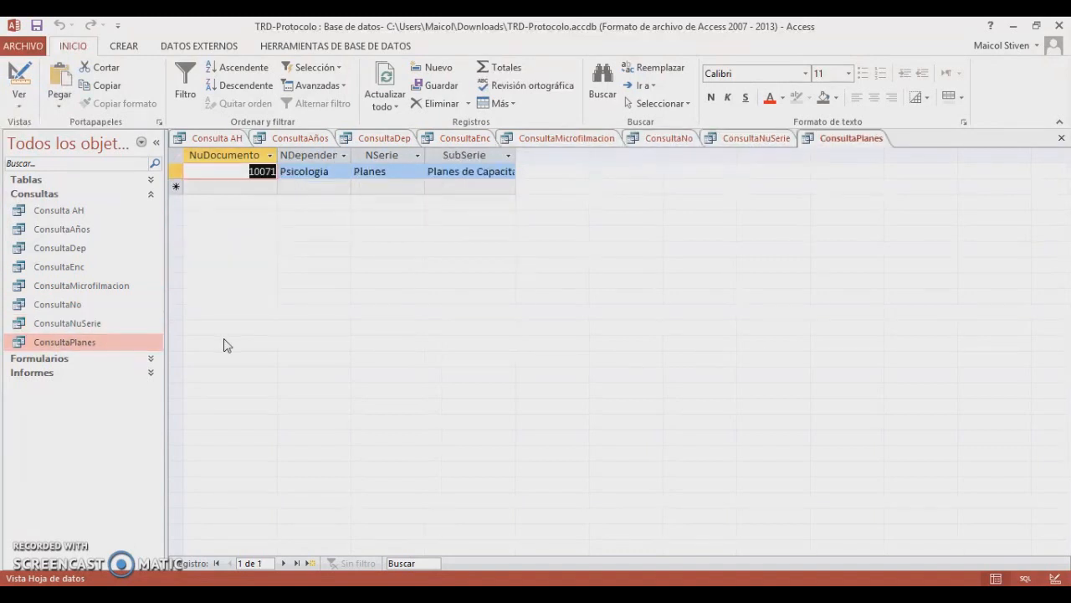
Create a new query in Design view and add the Documento table to it.
{"action": "left_click", "coordinate": [135, 50]}
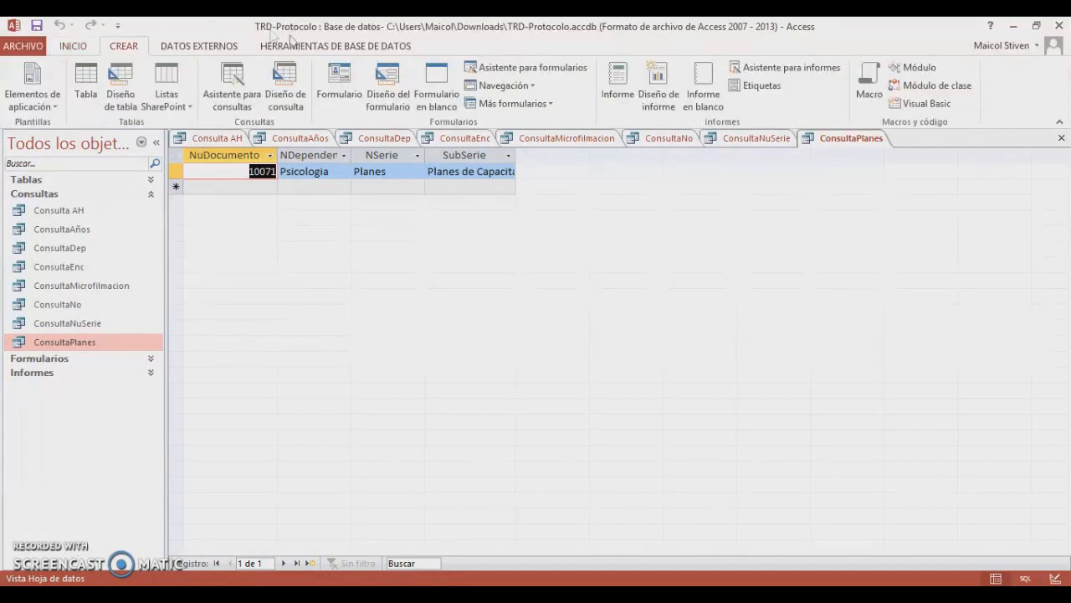
{"action": "left_click", "coordinate": [277, 98]}
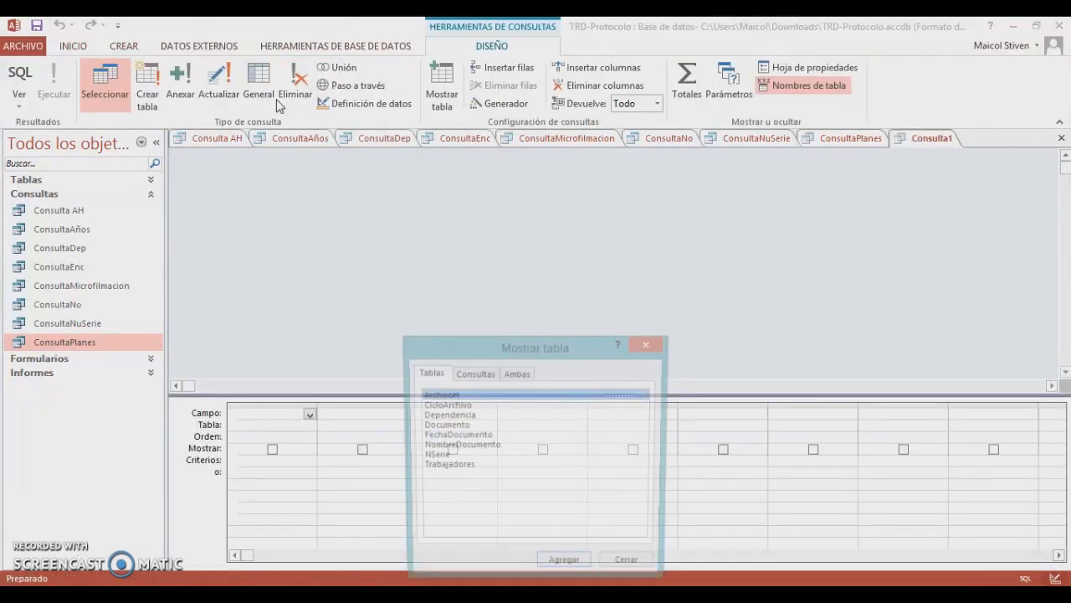
{"action": "left_click_drag", "start_coordinate": [566, 345], "coordinate": [371, 157]}
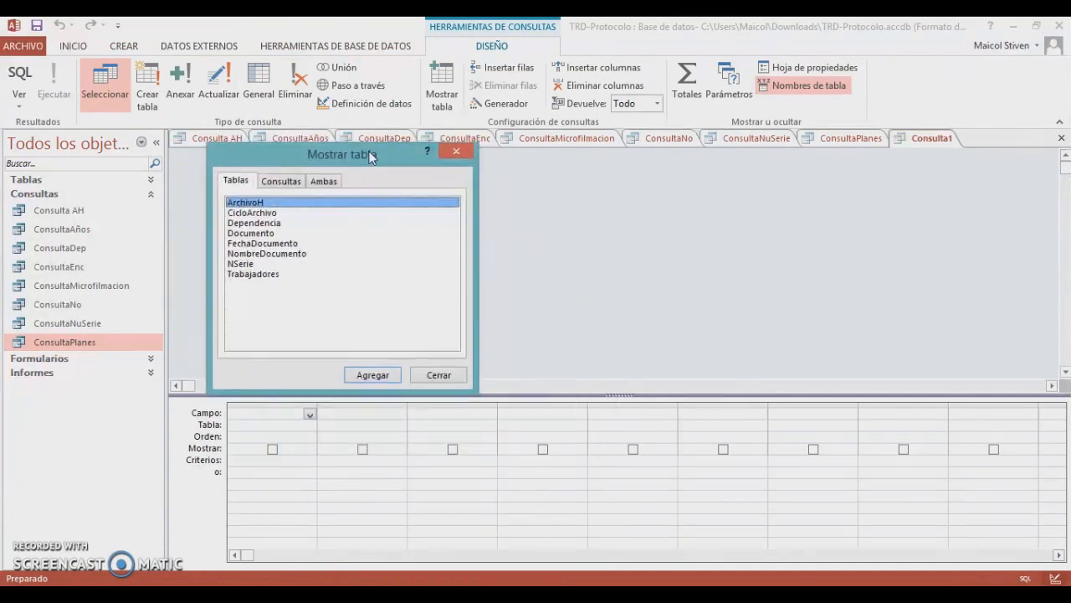
{"action": "left_click", "coordinate": [270, 234]}
{"action": "left_click", "coordinate": [372, 376]}
{"action": "left_click_drag", "start_coordinate": [379, 152], "coordinate": [702, 169]}
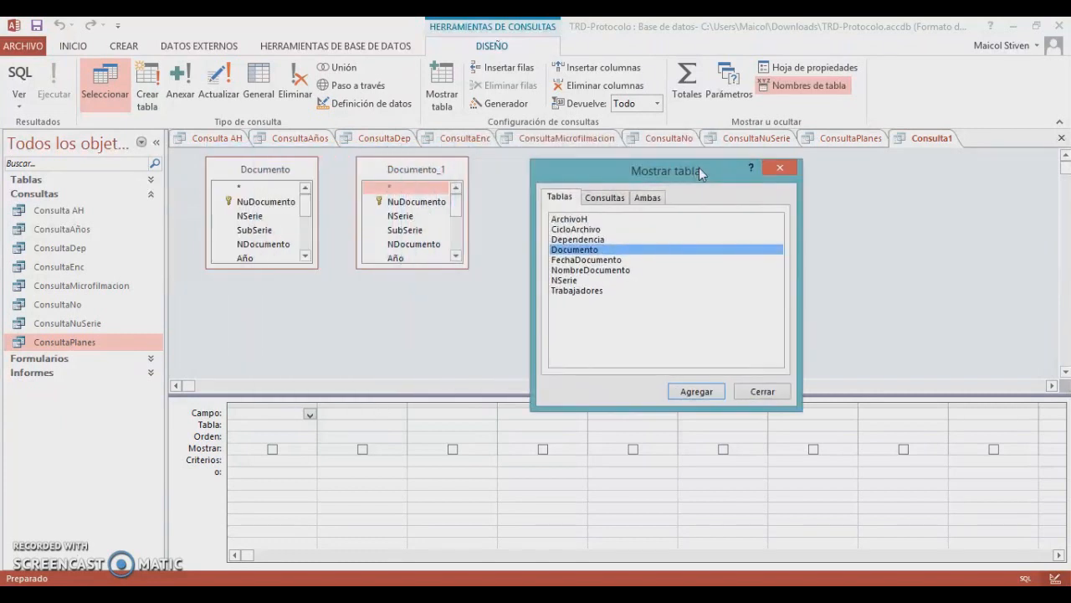
{"action": "left_click", "coordinate": [780, 168]}
Remove the duplicate Documento_1 table from the query and lengthen the remaining Documento table box.
{"action": "right_click", "coordinate": [435, 174]}
{"action": "left_click", "coordinate": [456, 181]}
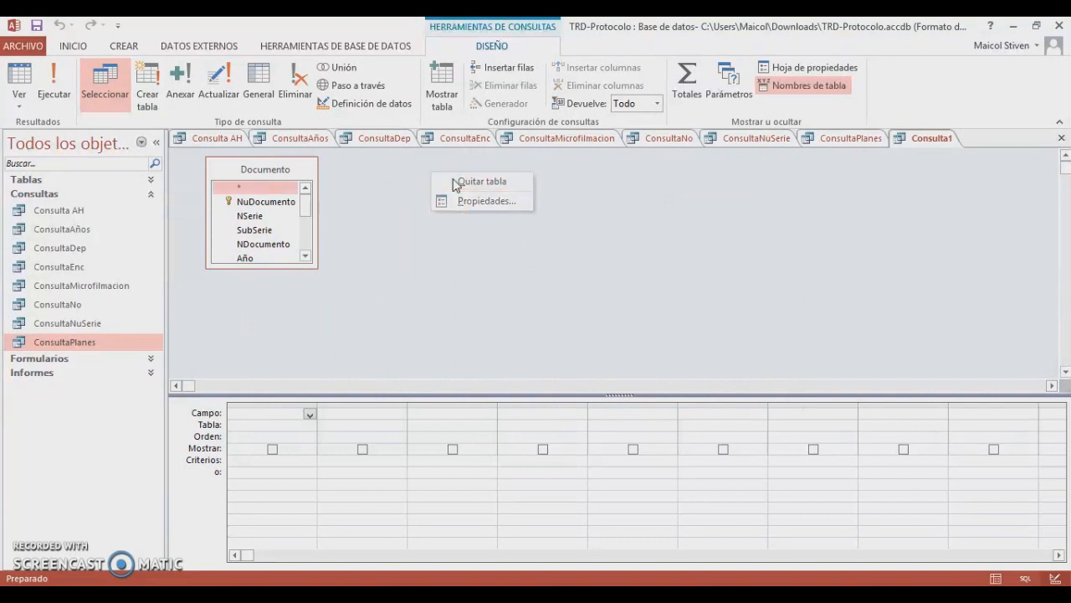
{"action": "left_click_drag", "start_coordinate": [262, 268], "coordinate": [261, 329]}
{"action": "mouse_move", "coordinate": [273, 170]}
{"action": "left_mouse_down"}
{"action": "mouse_move", "coordinate": [274, 182]}
{"action": "mouse_move", "coordinate": [282, 172]}
{"action": "left_mouse_up"}
Include all fields of the Documento table in the query with a Documento.* column.
{"action": "left_click", "coordinate": [310, 415]}
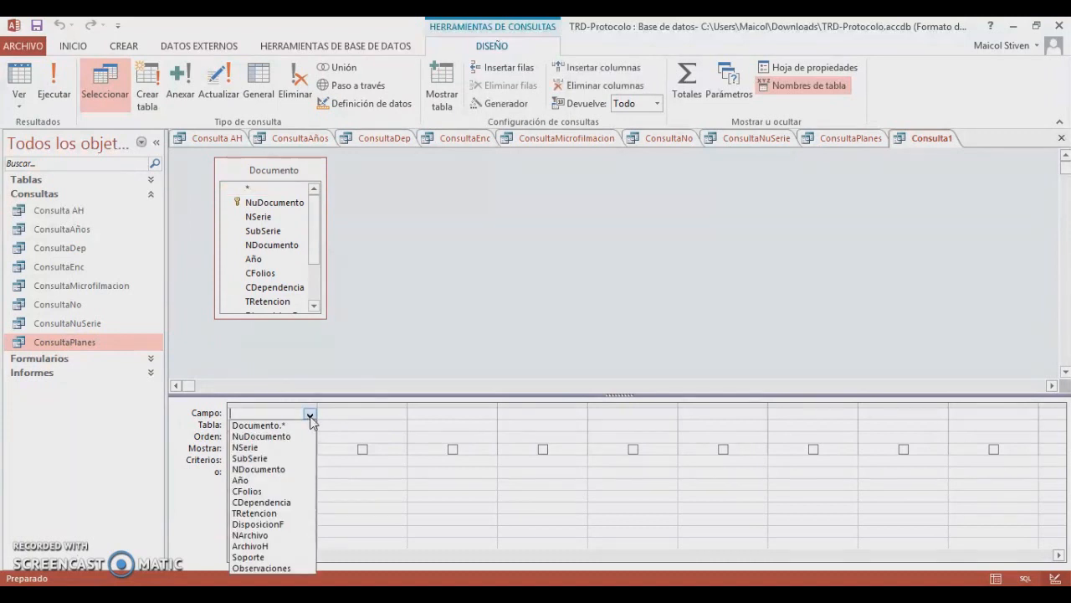
{"action": "left_click", "coordinate": [283, 424]}
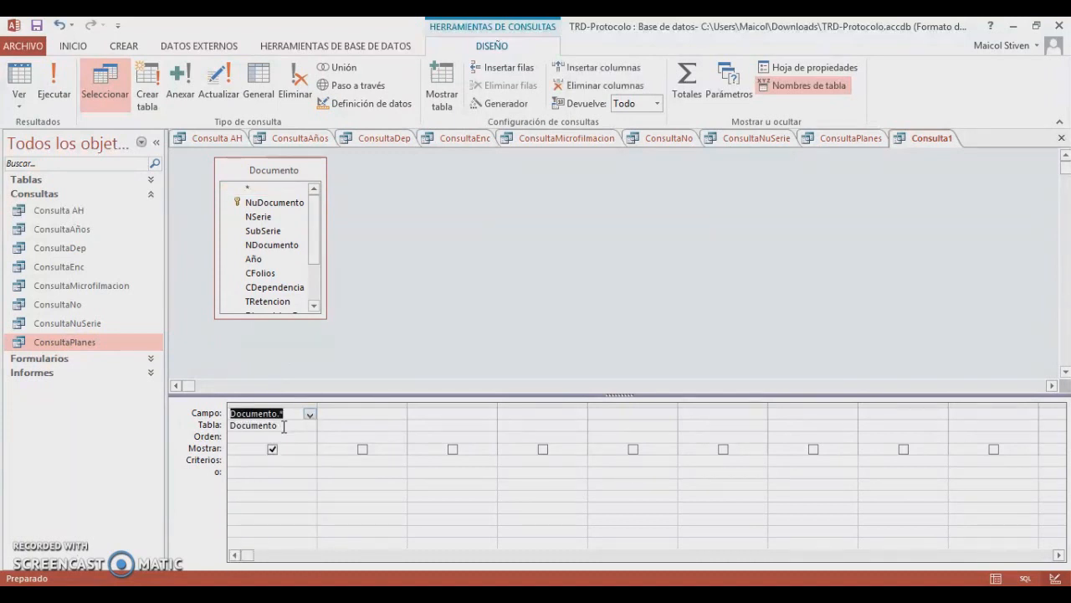
{"action": "left_click", "coordinate": [265, 466]}
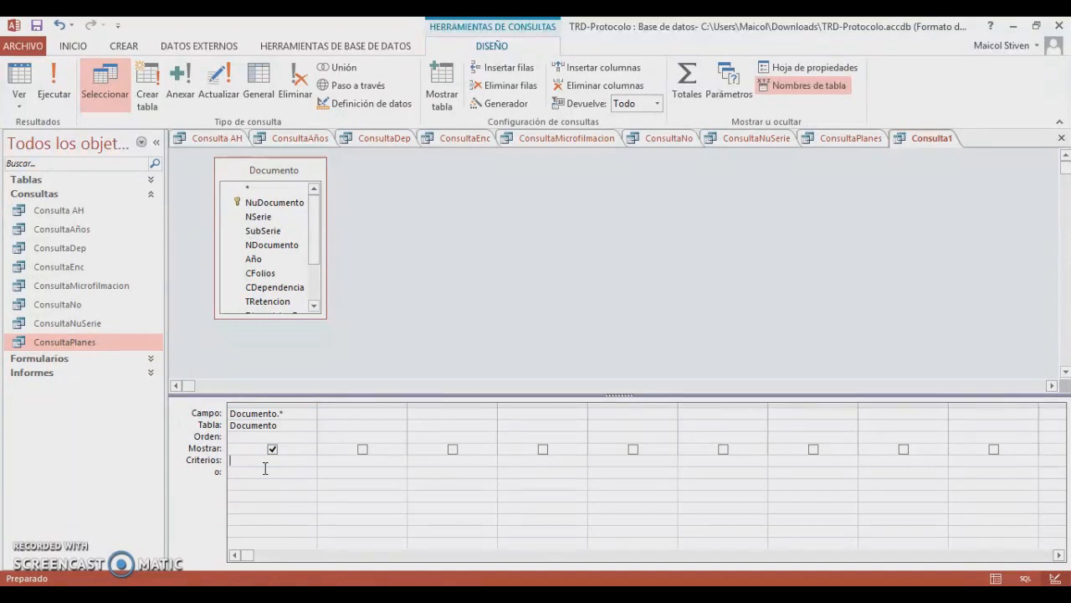
Enlarge the Documento table box to fit its field list and add CFolios as the first query column.
{"action": "left_click_drag", "start_coordinate": [313, 242], "coordinate": [360, 250]}
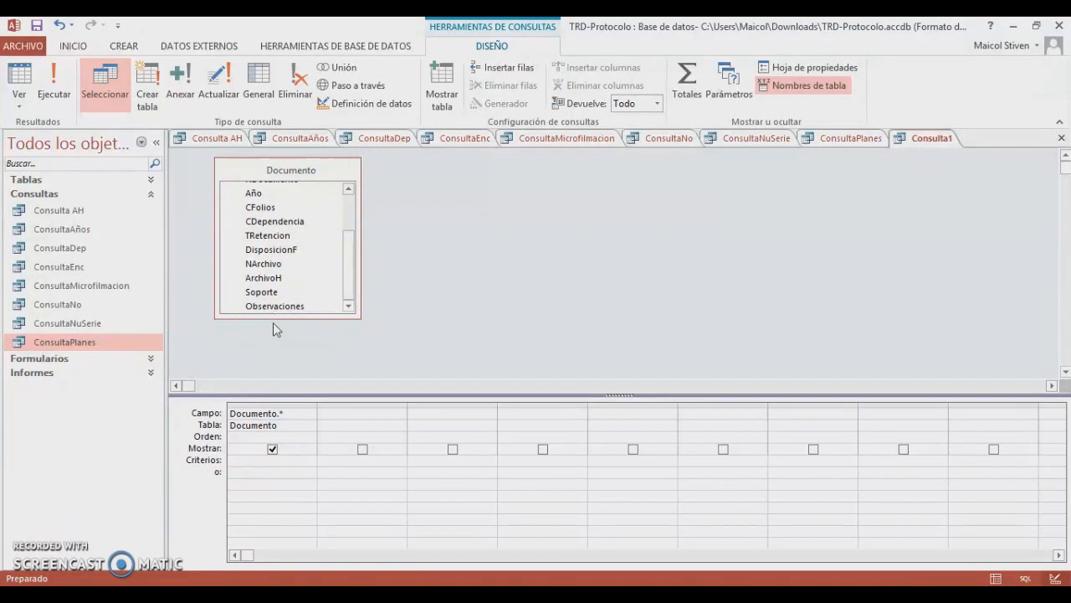
{"action": "left_click_drag", "start_coordinate": [280, 318], "coordinate": [280, 369]}
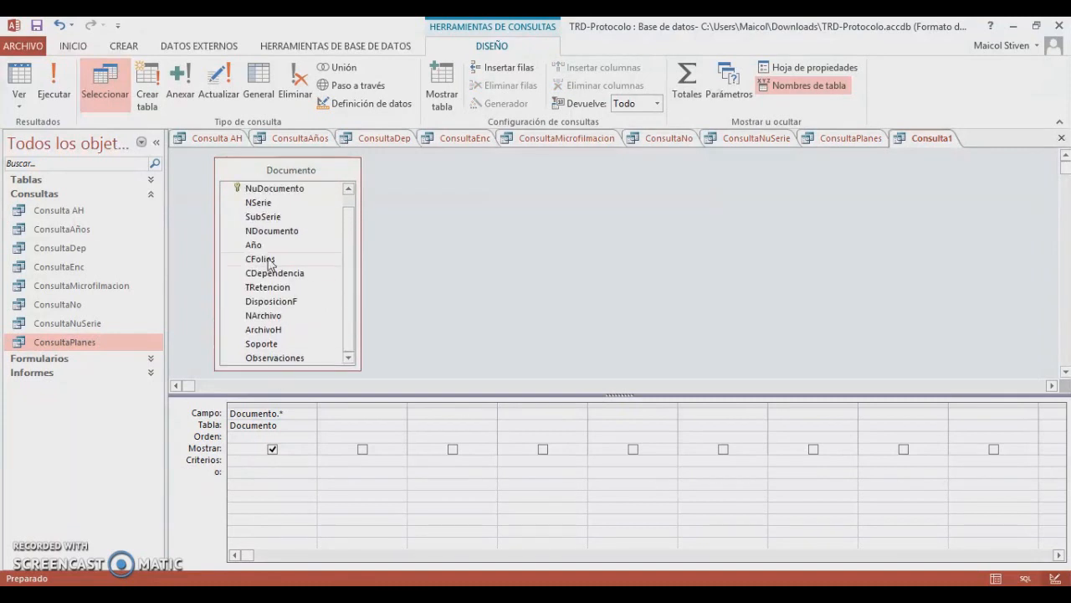
{"action": "left_click_drag", "start_coordinate": [269, 261], "coordinate": [276, 429]}
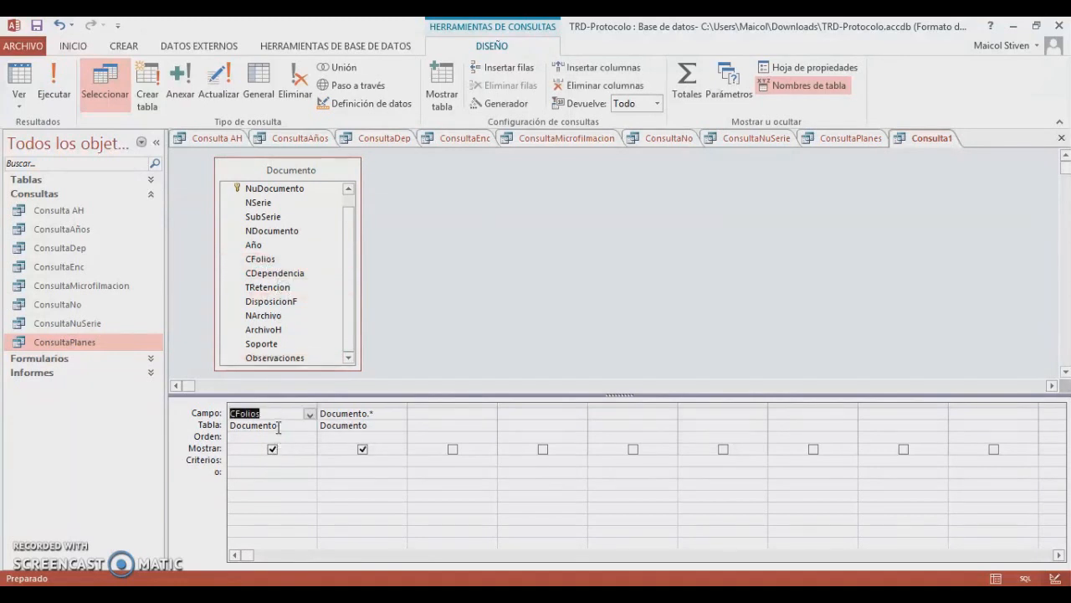
Set the CFolios criterion to 10 and run the query to view the matching records.
{"action": "left_click", "coordinate": [242, 463]}
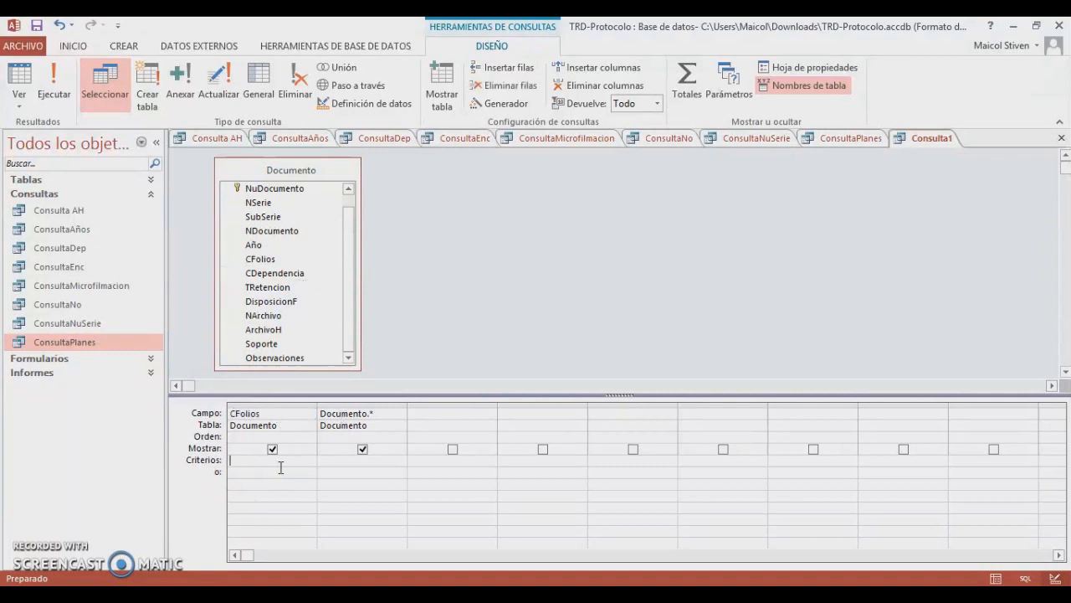
{"action": "type", "text": "10"}
{"action": "left_click", "coordinate": [402, 510]}
{"action": "left_click", "coordinate": [55, 84]}
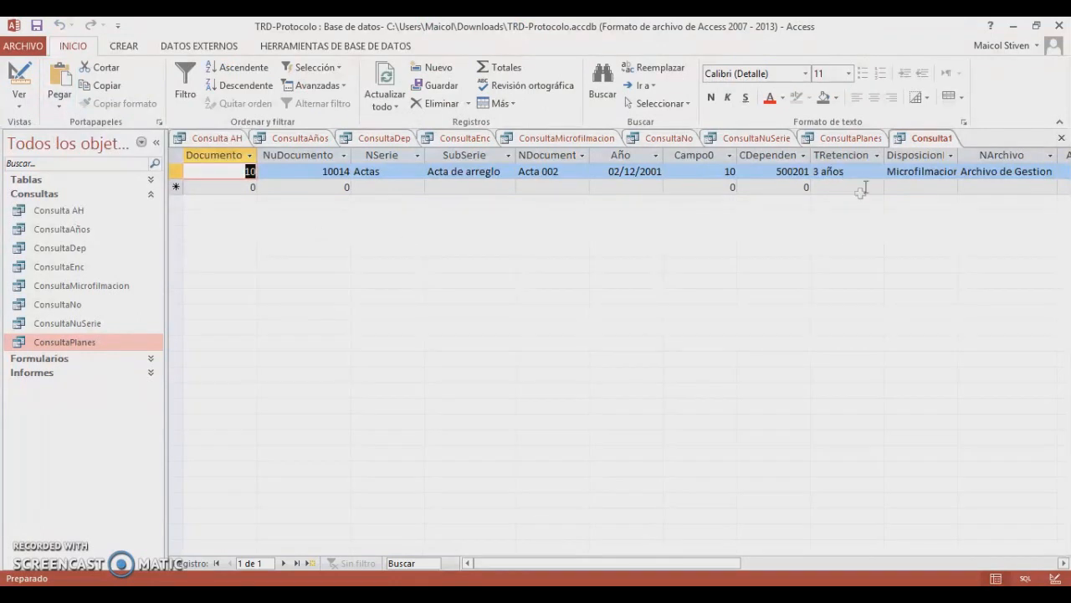
{"action": "left_click_drag", "start_coordinate": [714, 564], "coordinate": [694, 545]}
Save the new query under the name Folios.
{"action": "right_click", "coordinate": [928, 142]}
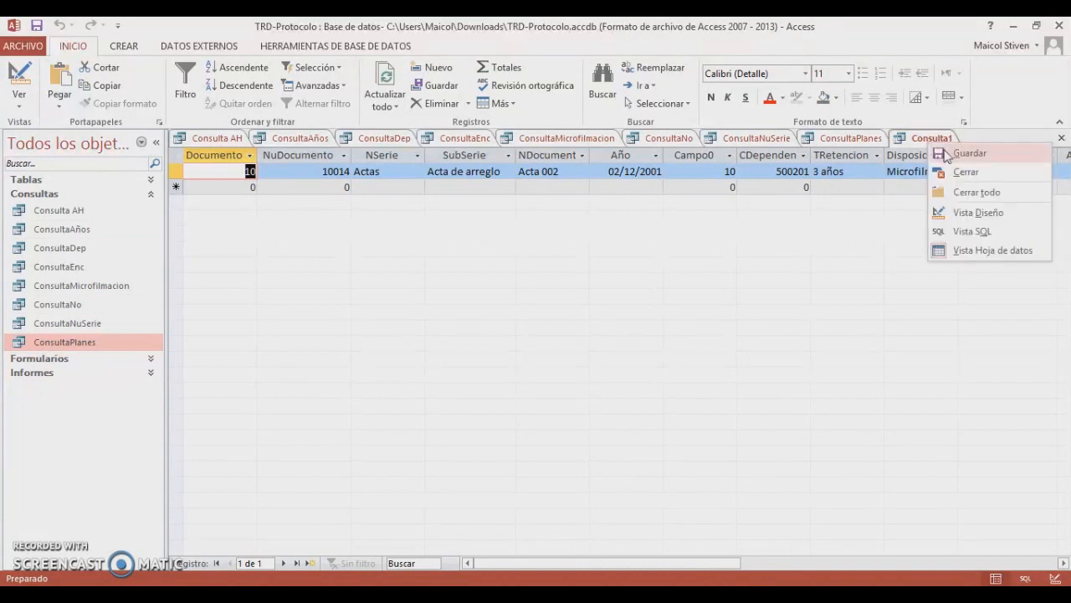
{"action": "left_click", "coordinate": [946, 154]}
{"action": "type", "text": "Folios"}
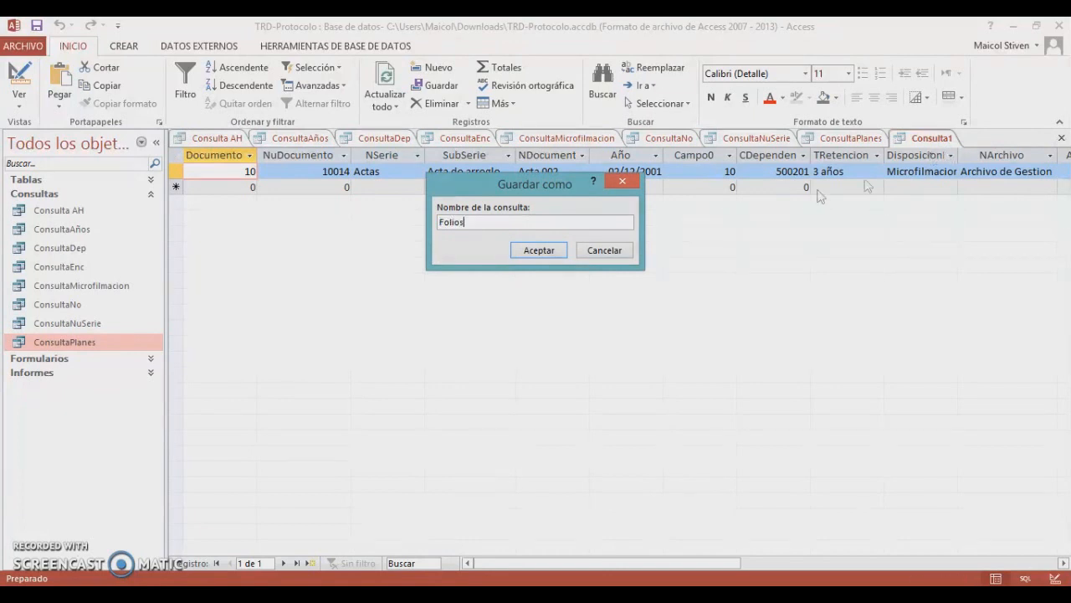
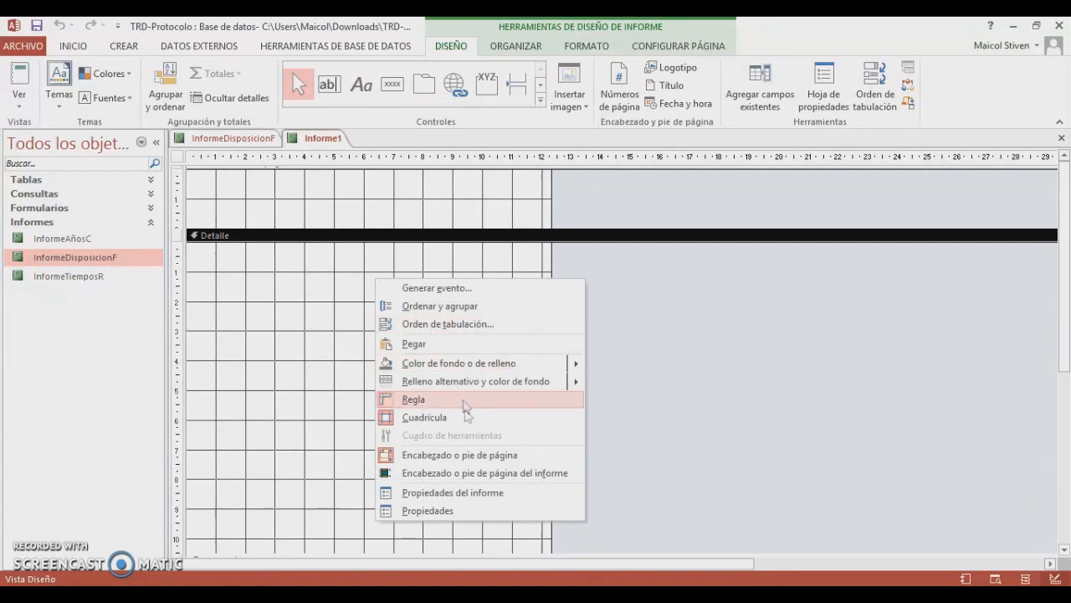
Hide the page header and footer in Informe1 and show the report header and footer instead.
{"action": "left_click", "coordinate": [475, 459]}
{"action": "right_click", "coordinate": [304, 291]}
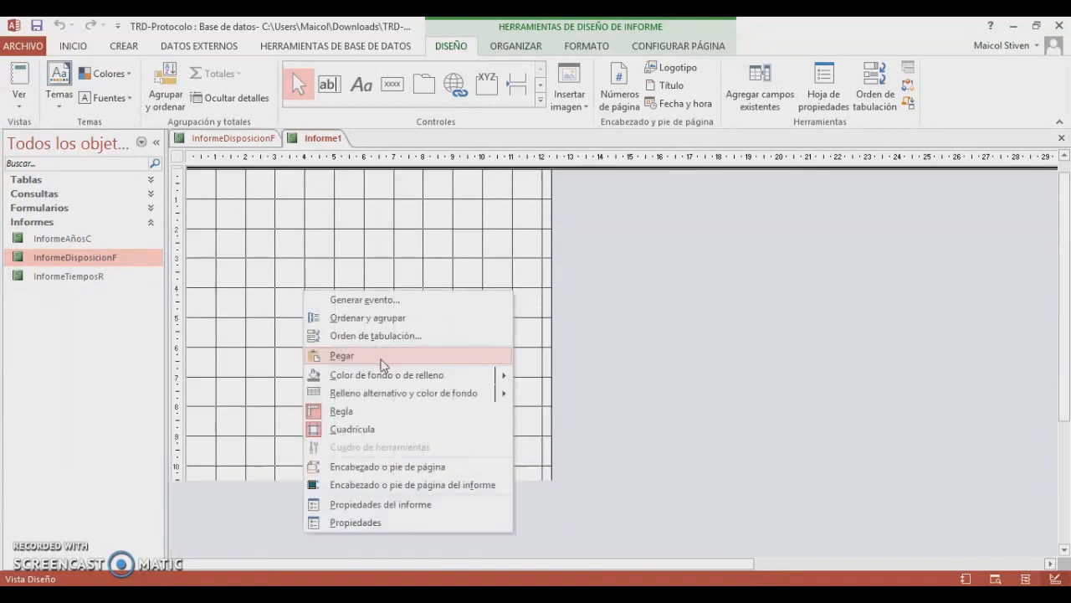
{"action": "left_click", "coordinate": [460, 485]}
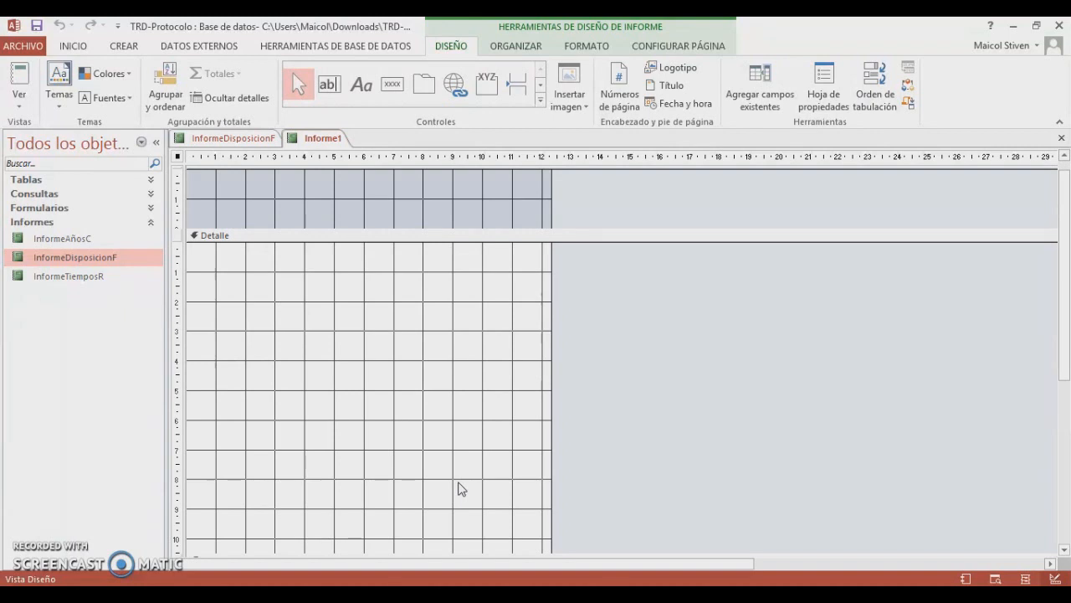
{"action": "mouse_move", "coordinate": [1069, 228]}
{"action": "left_mouse_down"}
{"action": "mouse_move", "coordinate": [1070, 301]}
{"action": "mouse_move", "coordinate": [1069, 210]}
{"action": "left_mouse_up"}
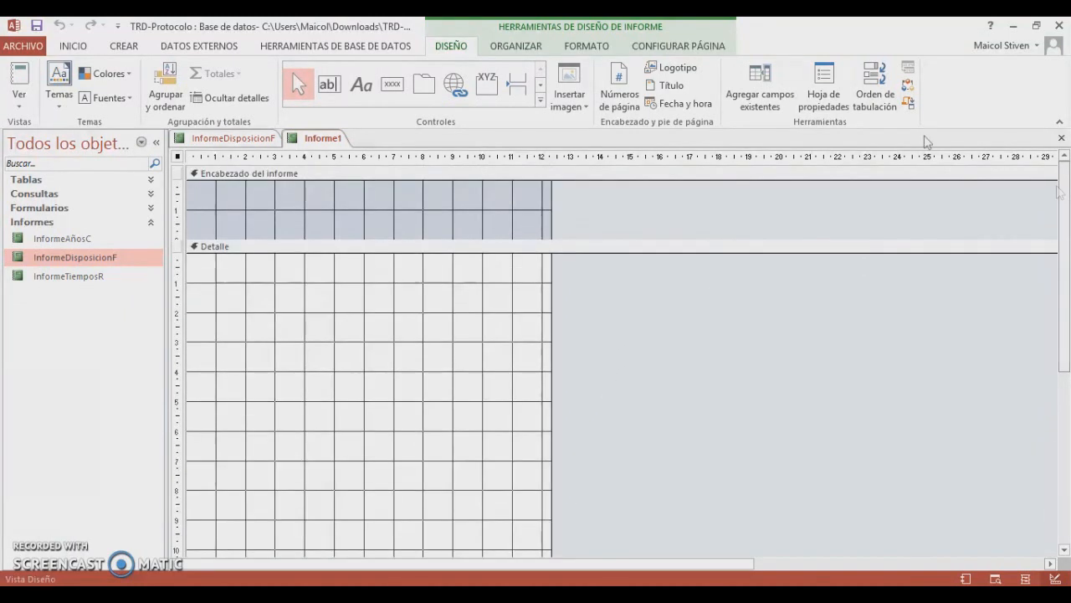
Display the list of available fields for Informe1, including all tables of the database.
{"action": "left_click", "coordinate": [759, 101]}
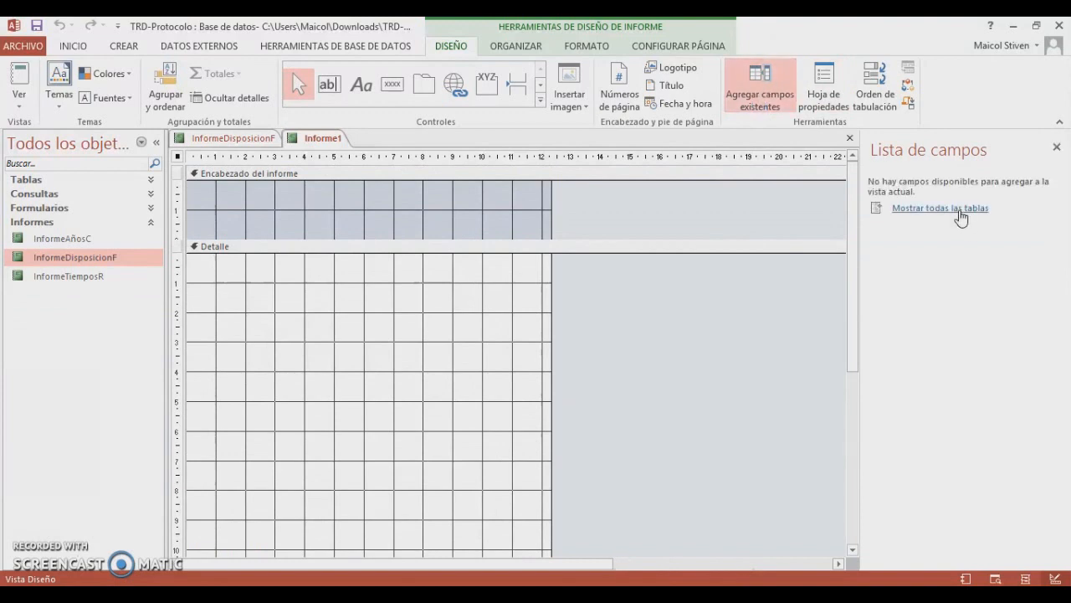
{"action": "left_click", "coordinate": [959, 214]}
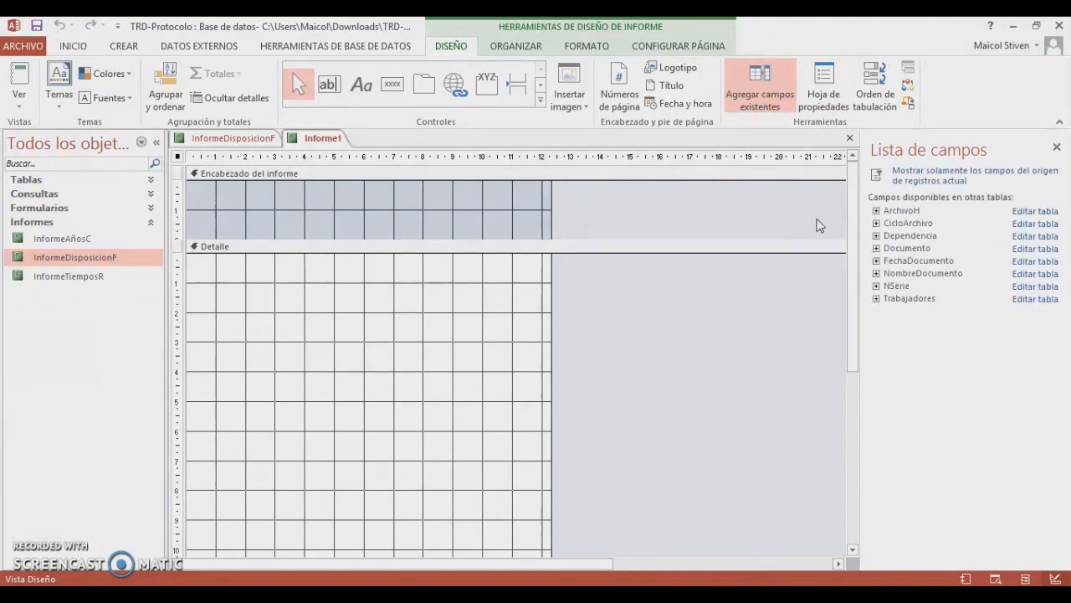
Examine the header, detail and footer layout of InformeDisposicionF in Design view, and compare it with its Report view.
{"action": "left_click", "coordinate": [245, 139]}
{"action": "right_click", "coordinate": [247, 142]}
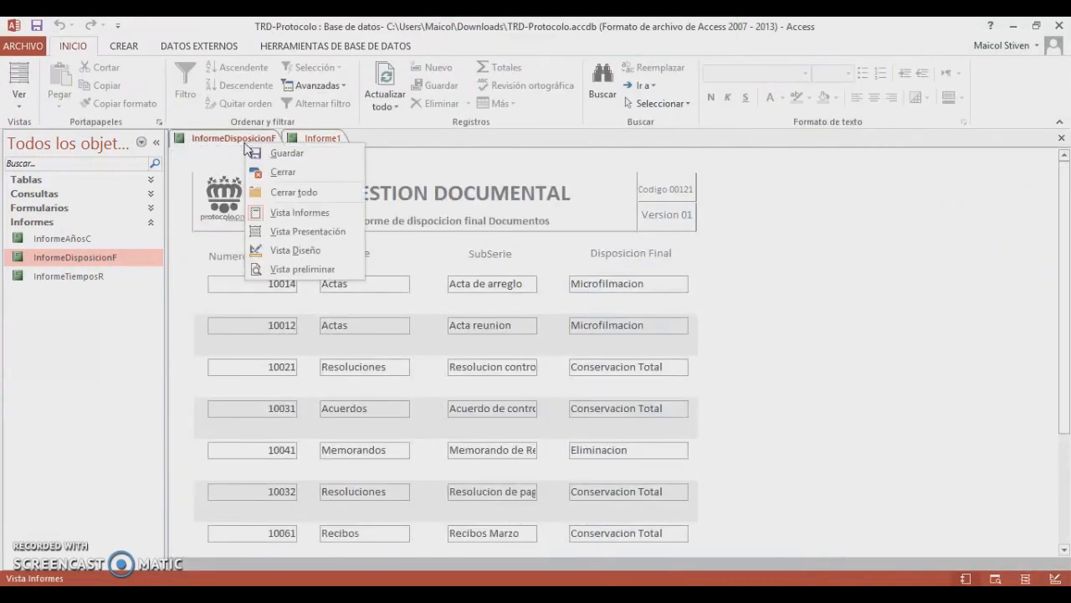
{"action": "left_click", "coordinate": [285, 250]}
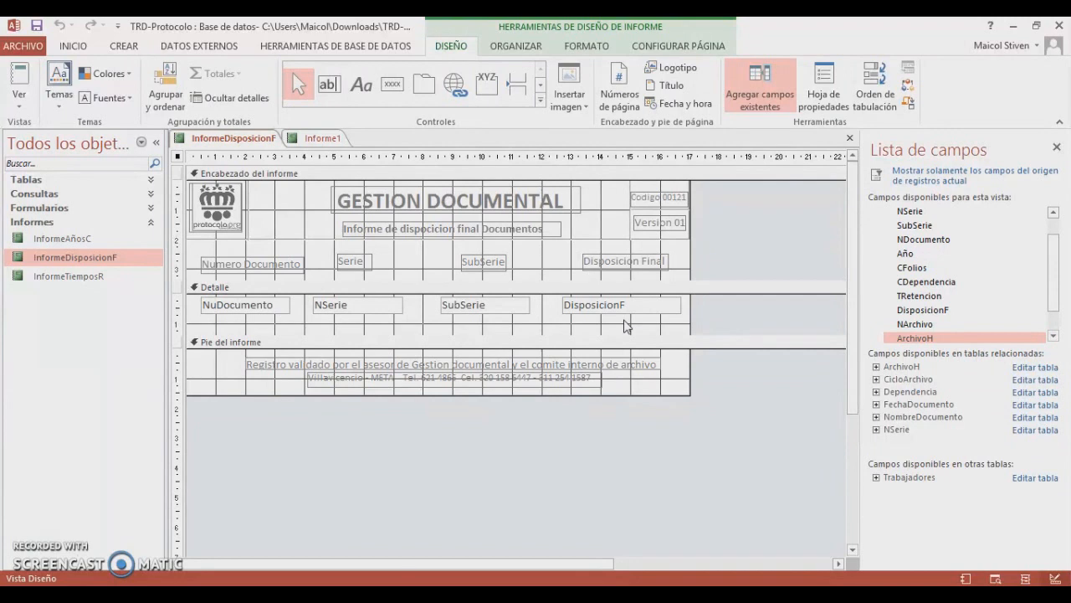
{"action": "right_click", "coordinate": [260, 149]}
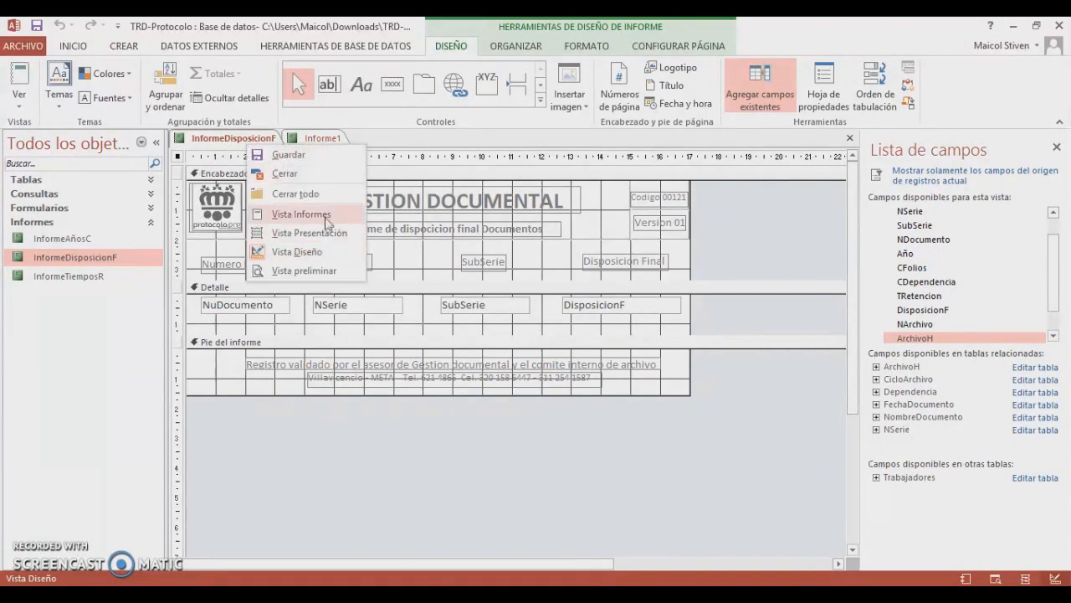
{"action": "left_click", "coordinate": [301, 214]}
{"action": "scroll", "coordinate": [914, 460], "scroll_direction": "down", "scroll_amount": 2}
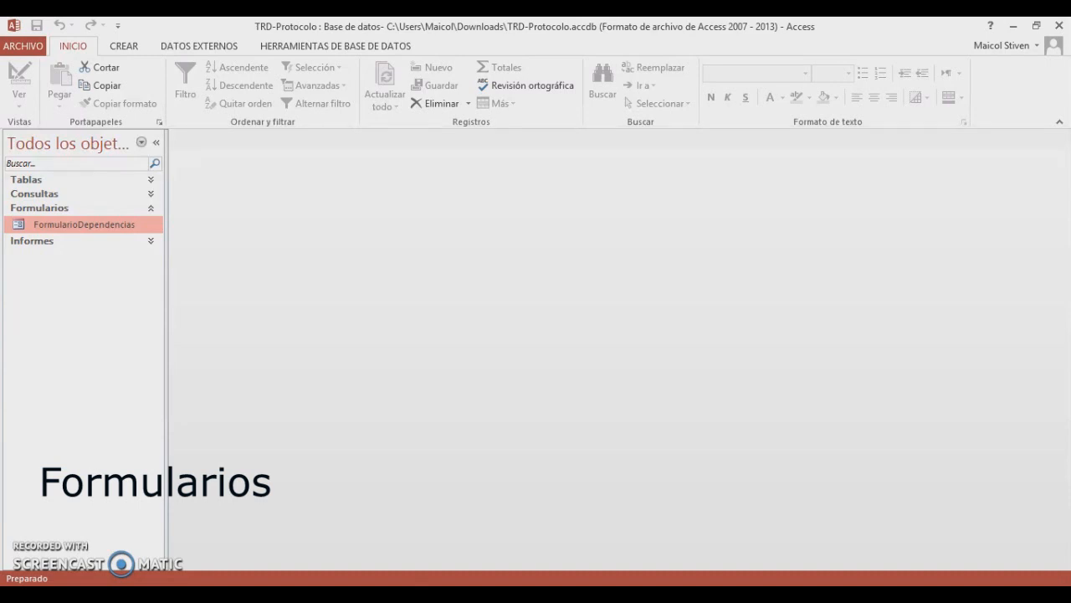
{"action": "double_click", "coordinate": [71, 235]}
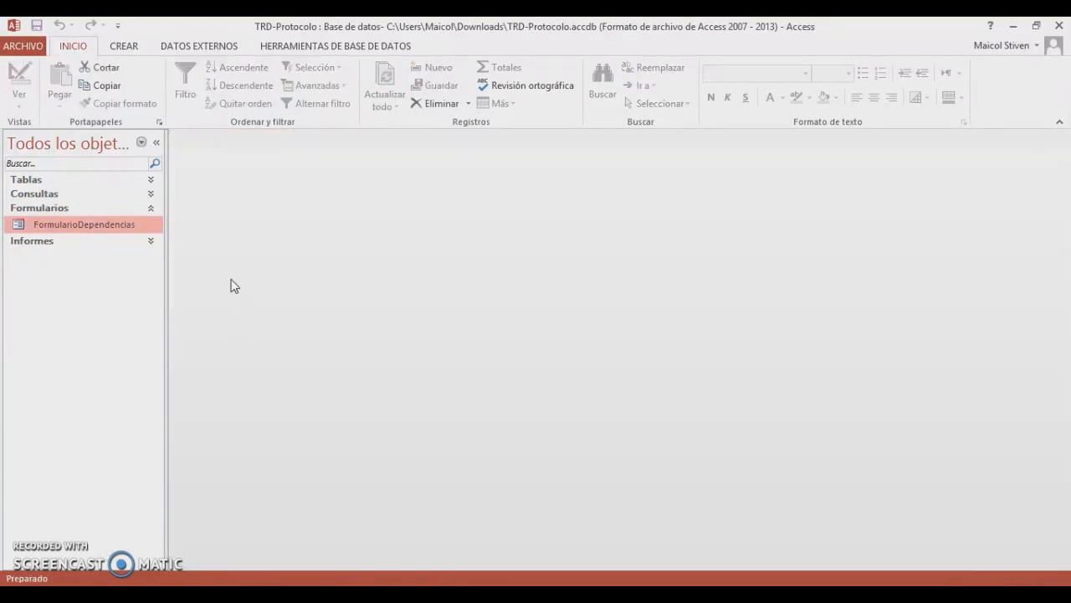
Create a new blank form in Design view and show its form header and footer.
{"action": "left_click", "coordinate": [128, 52]}
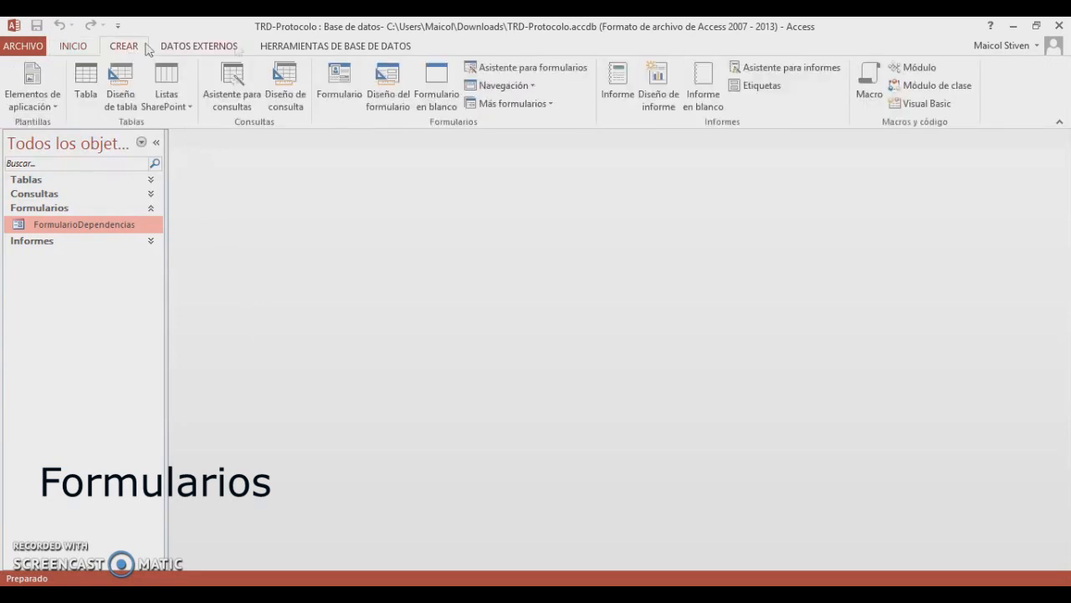
{"action": "left_click", "coordinate": [401, 98]}
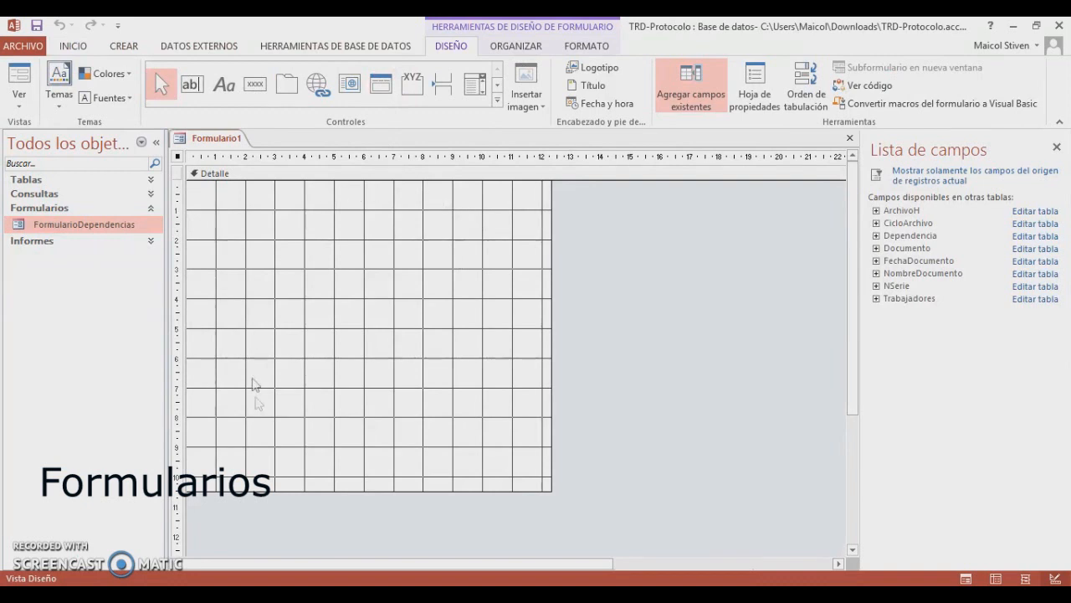
{"action": "left_click", "coordinate": [351, 276]}
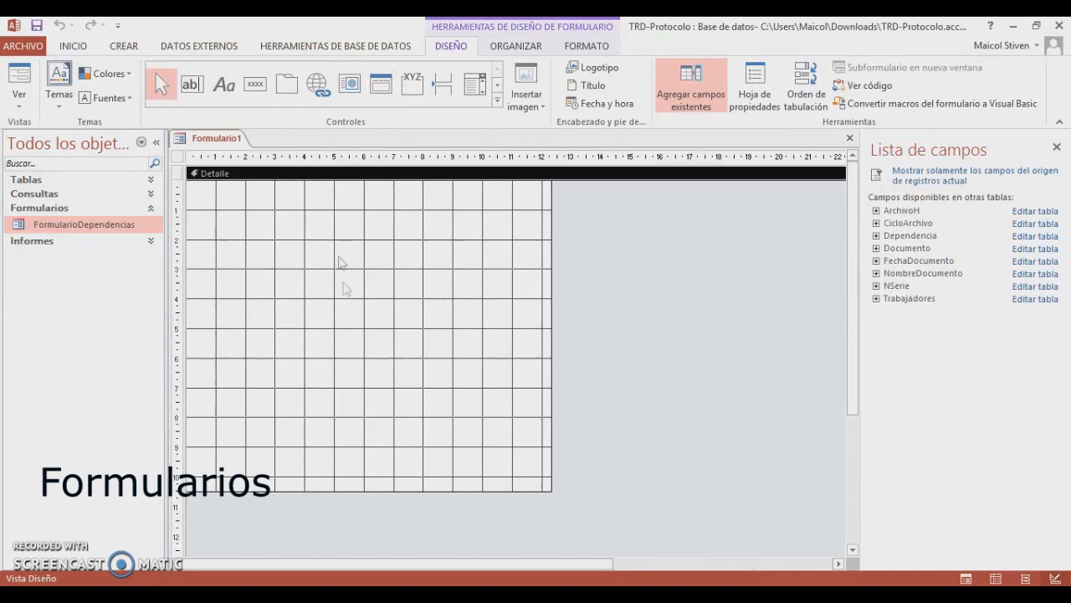
{"action": "right_click", "coordinate": [342, 279]}
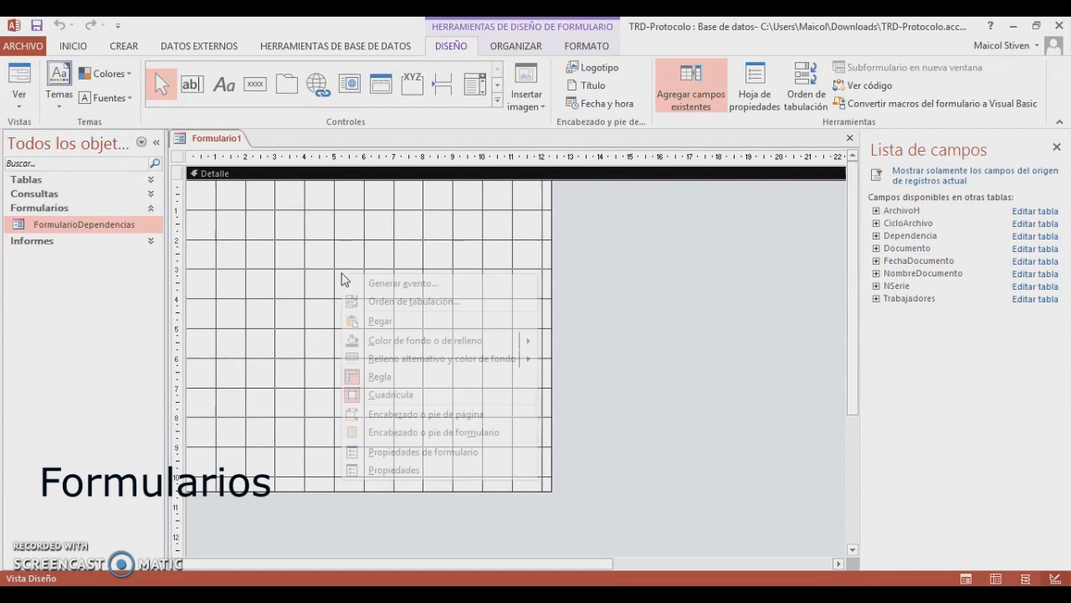
{"action": "left_click", "coordinate": [414, 431]}
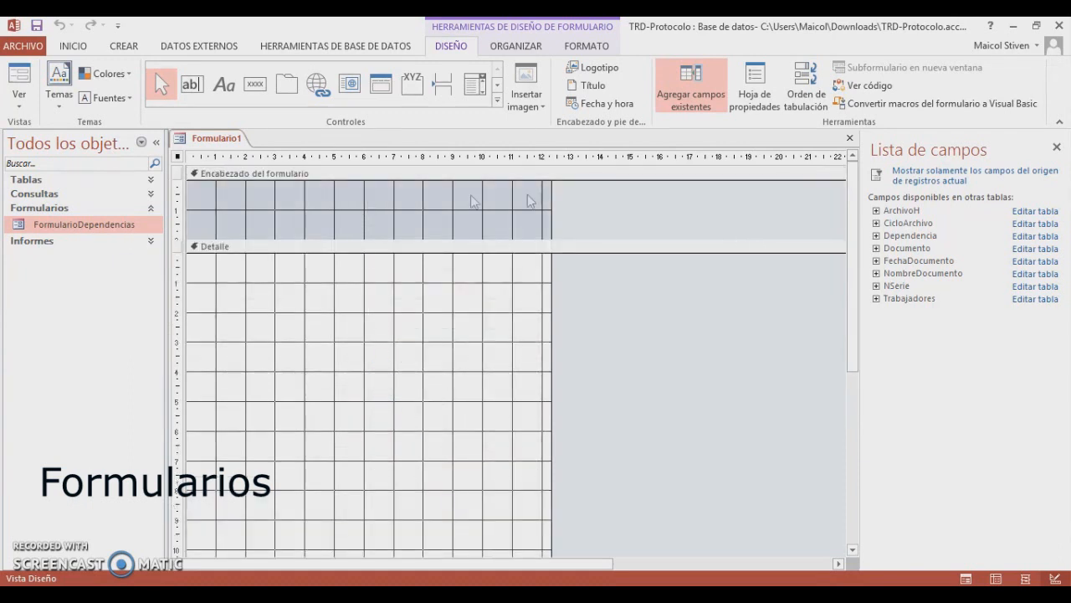
{"action": "mouse_move", "coordinate": [851, 206]}
{"action": "left_mouse_down"}
{"action": "mouse_move", "coordinate": [852, 363]}
{"action": "mouse_move", "coordinate": [846, 200]}
{"action": "left_mouse_up"}
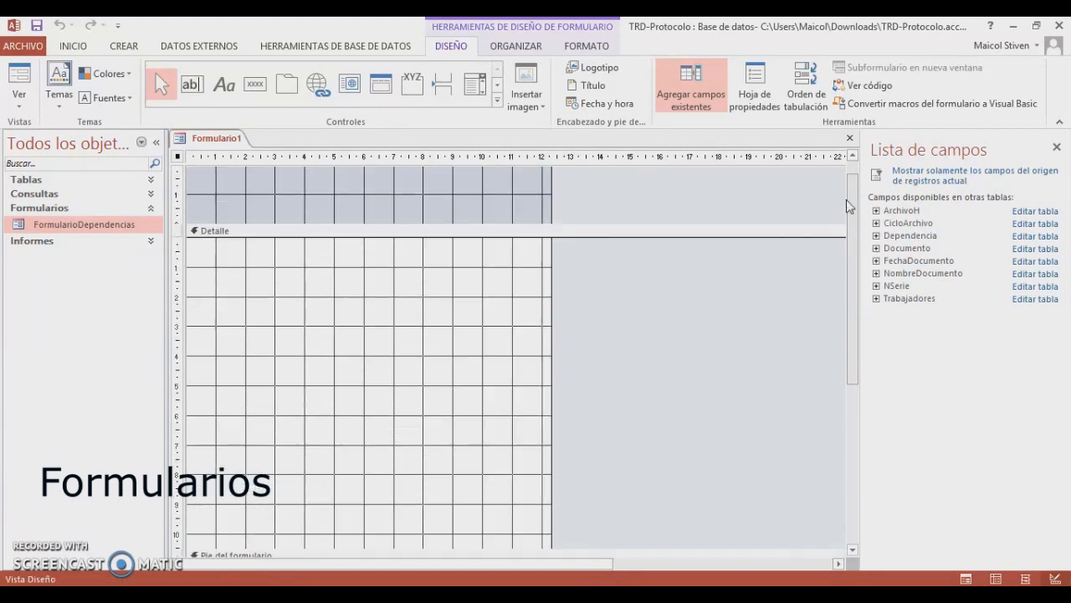
Expand the ArchivoH, CicloArchivo, Dependencia and Documento tables in the form's field list to view their available fields.
{"action": "left_click", "coordinate": [699, 101]}
{"action": "left_click", "coordinate": [699, 102]}
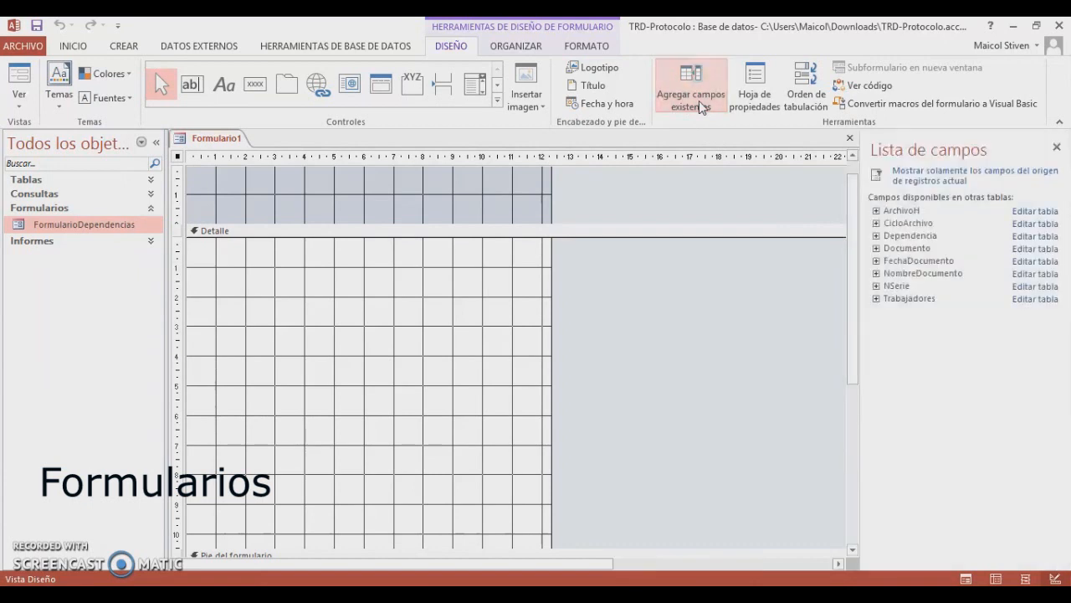
{"action": "left_click", "coordinate": [877, 212]}
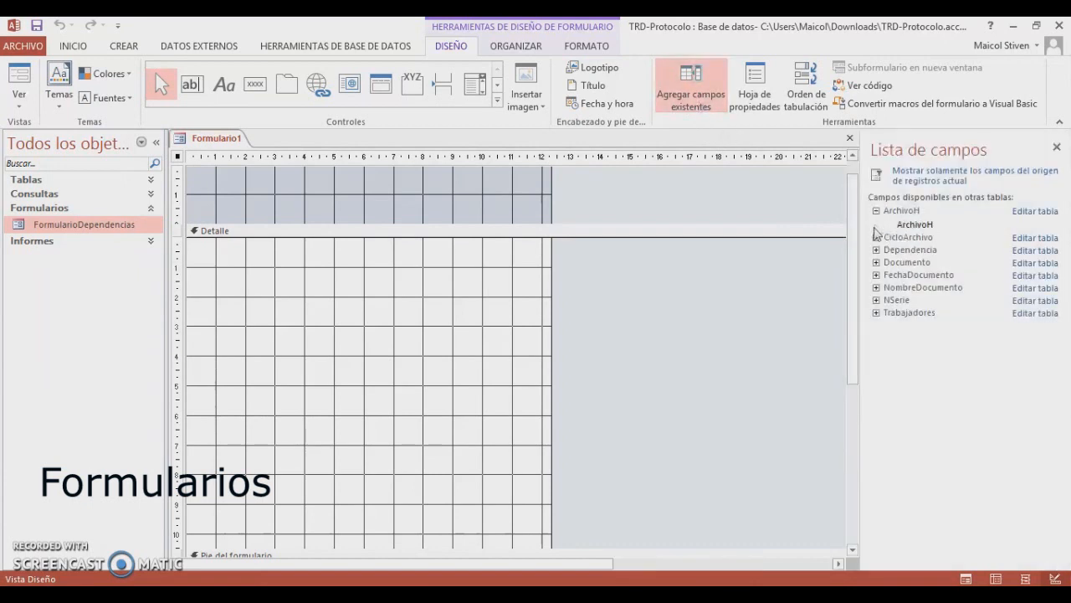
{"action": "left_click", "coordinate": [876, 237]}
{"action": "left_click", "coordinate": [876, 278]}
{"action": "left_click", "coordinate": [876, 332]}
{"action": "scroll", "coordinate": [1052, 357], "scroll_direction": "down", "scroll_amount": 1}
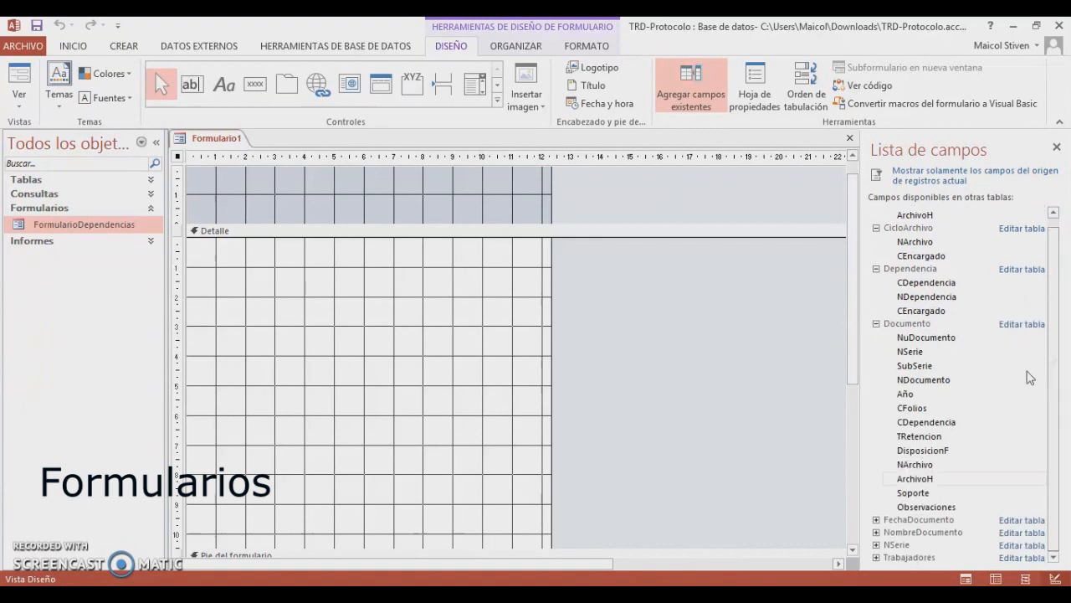
Expand the FechaDocumento and NombreDocumento tables in the form's field list to view their available fields.
{"action": "left_click", "coordinate": [876, 532]}
{"action": "left_click", "coordinate": [876, 517]}
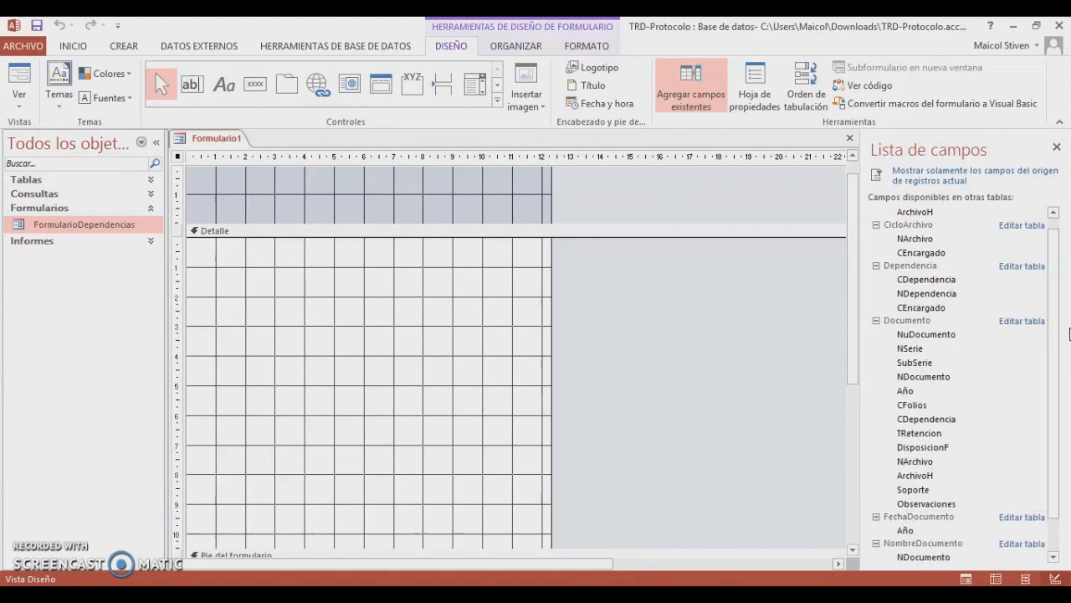
{"action": "scroll", "coordinate": [1063, 335], "scroll_direction": "down", "scroll_amount": 3}
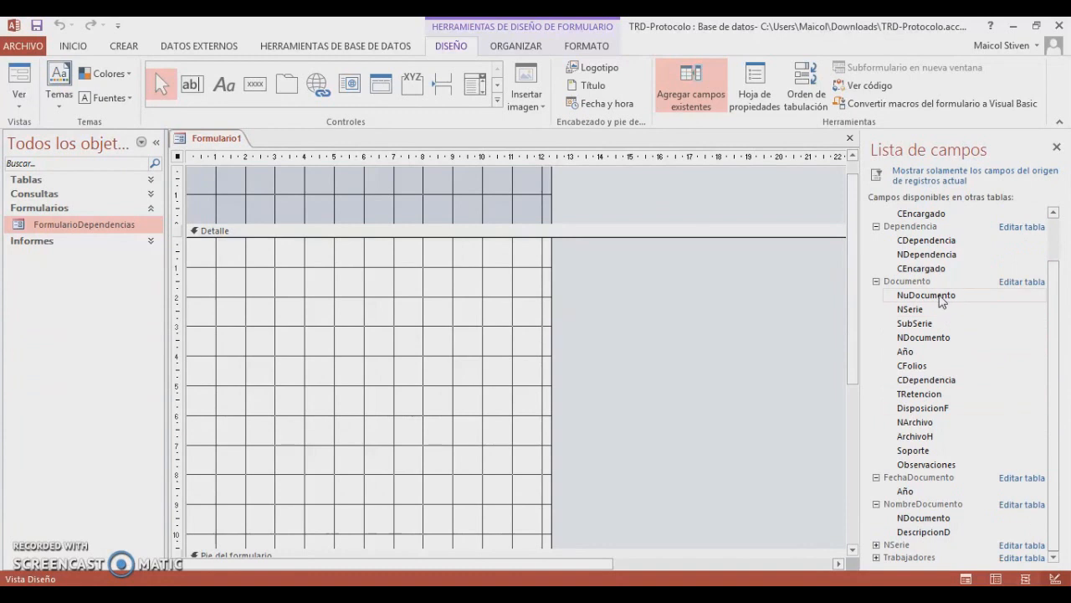
Add the Documento table's NuDocumento field near the top of the detail section, and preview it in Form view before returning to Design view.
{"action": "left_click_drag", "start_coordinate": [942, 301], "coordinate": [301, 343]}
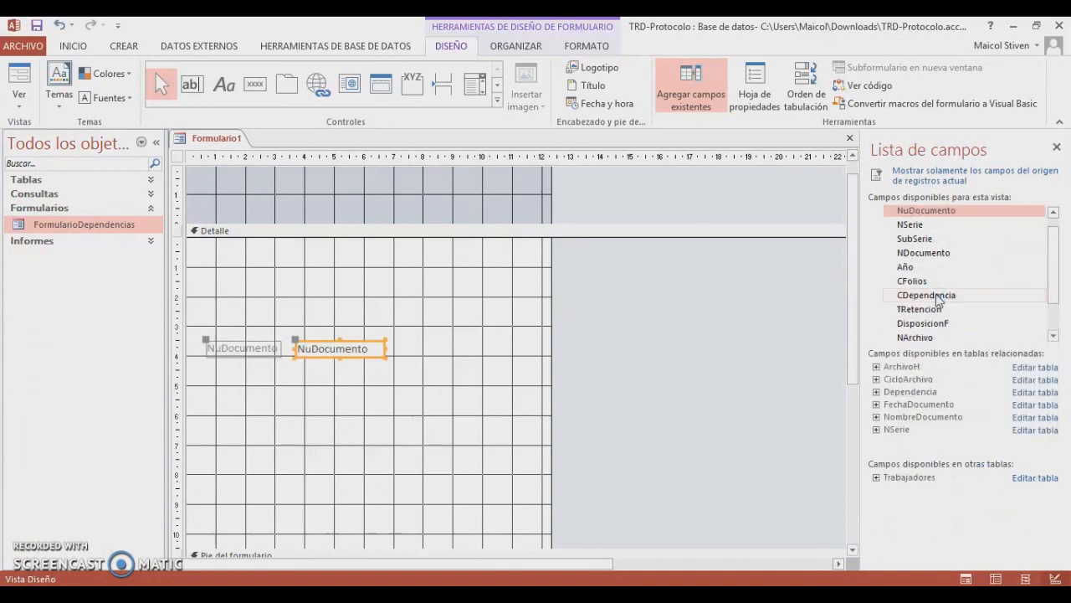
{"action": "left_click_drag", "start_coordinate": [313, 343], "coordinate": [333, 278]}
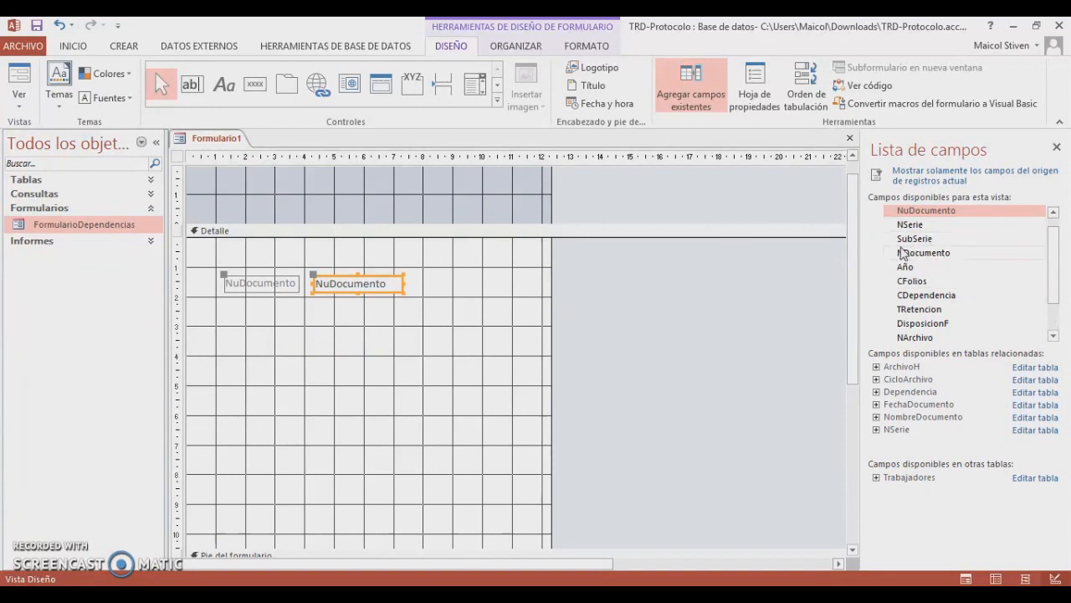
{"action": "left_click", "coordinate": [21, 84]}
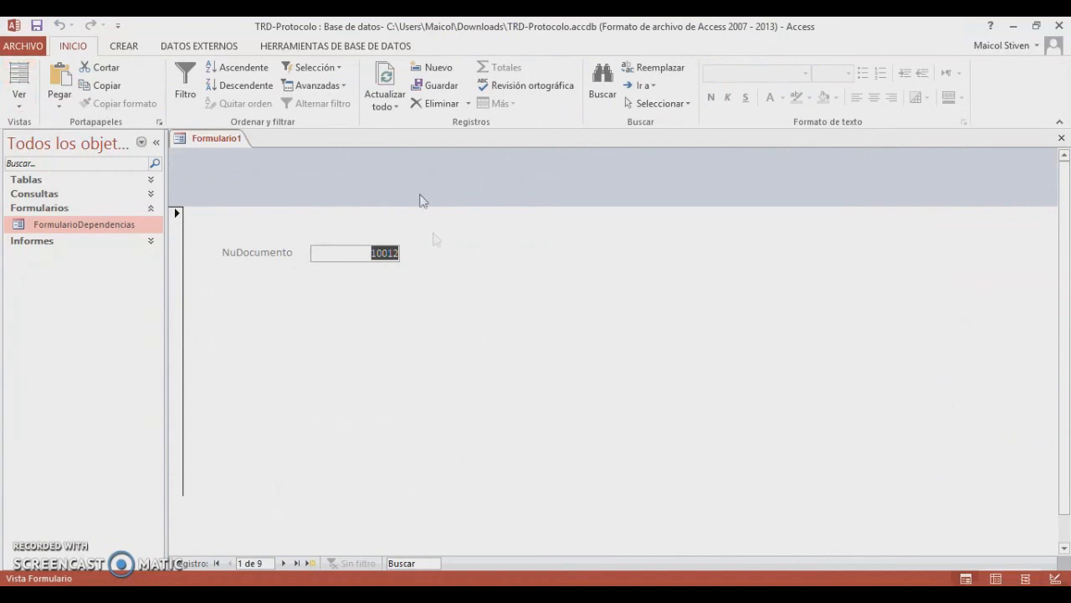
{"action": "left_click", "coordinate": [20, 107]}
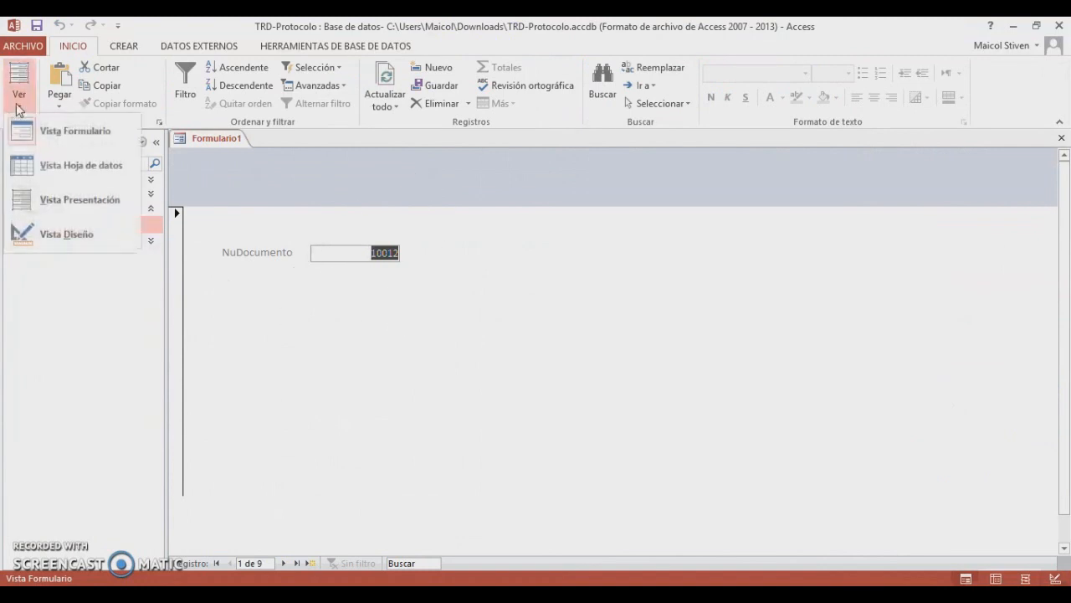
{"action": "left_click", "coordinate": [65, 229]}
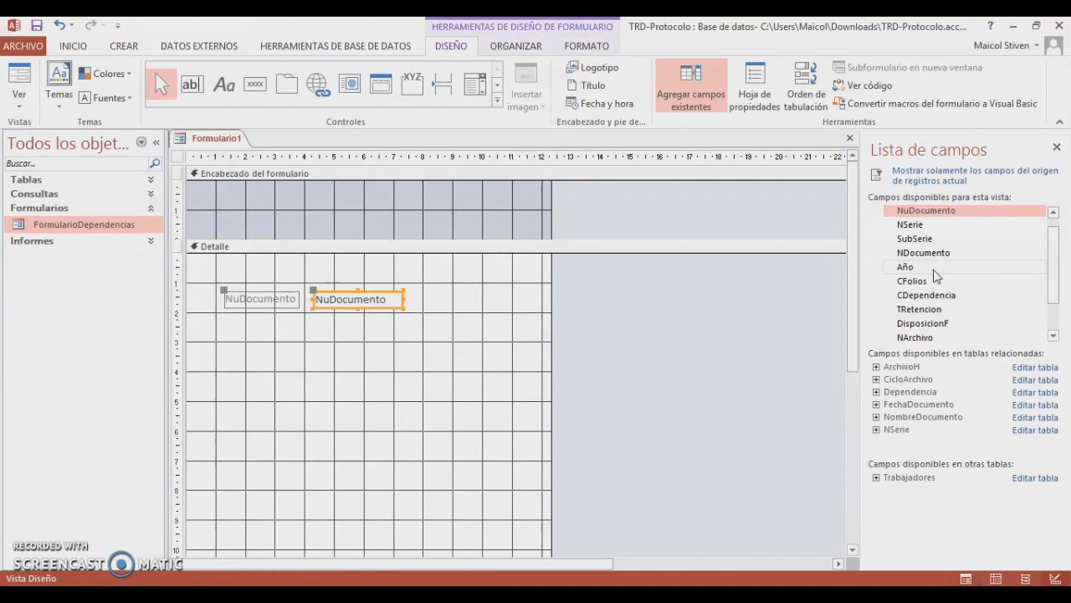
Add the Año field and the related ArchivoH table's ArchivoH field to the form's detail section.
{"action": "double_click", "coordinate": [933, 267]}
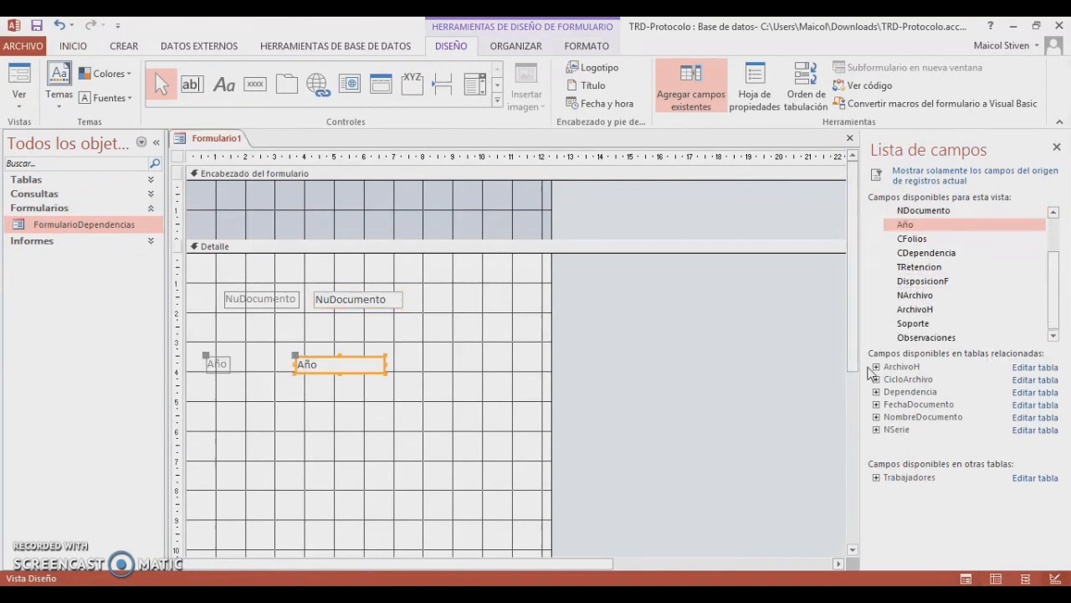
{"action": "left_click", "coordinate": [876, 366]}
{"action": "double_click", "coordinate": [908, 380]}
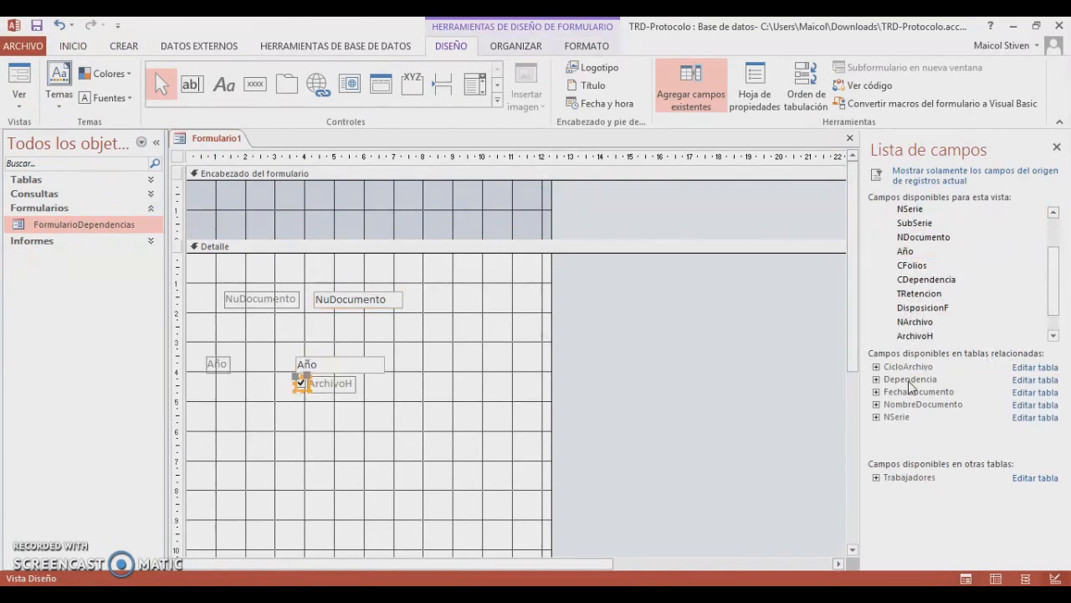
Move the ArchivoH check box below the Año field and adjust its label so it sits to the left, separated from the box.
{"action": "left_click_drag", "start_coordinate": [306, 390], "coordinate": [386, 407]}
{"action": "left_click_drag", "start_coordinate": [296, 409], "coordinate": [355, 410]}
{"action": "left_click", "coordinate": [330, 410]}
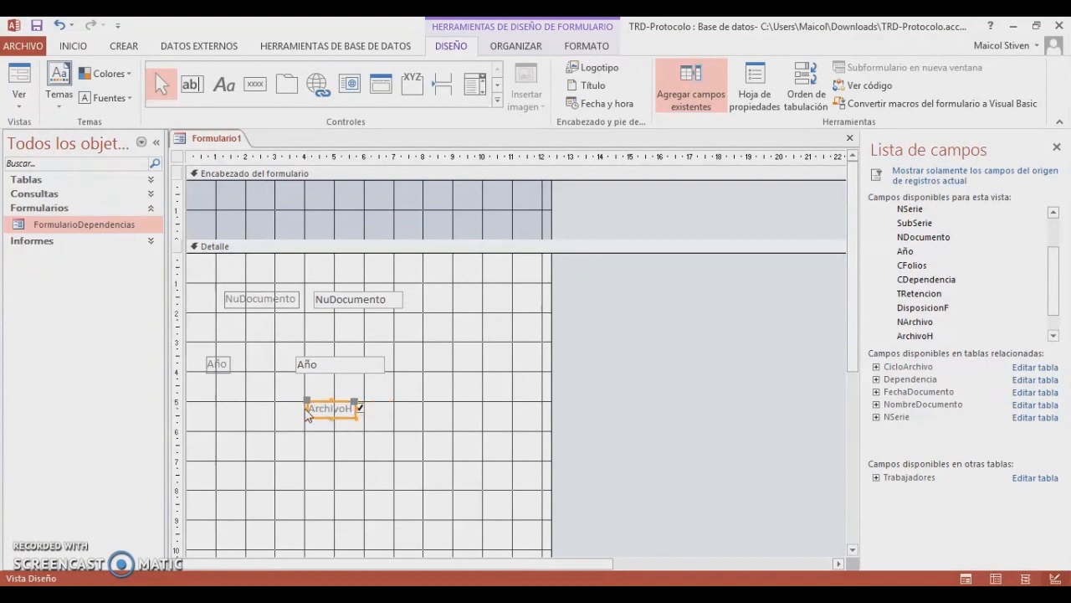
{"action": "left_click", "coordinate": [307, 410]}
{"action": "left_click_drag", "start_coordinate": [306, 408], "coordinate": [218, 409]}
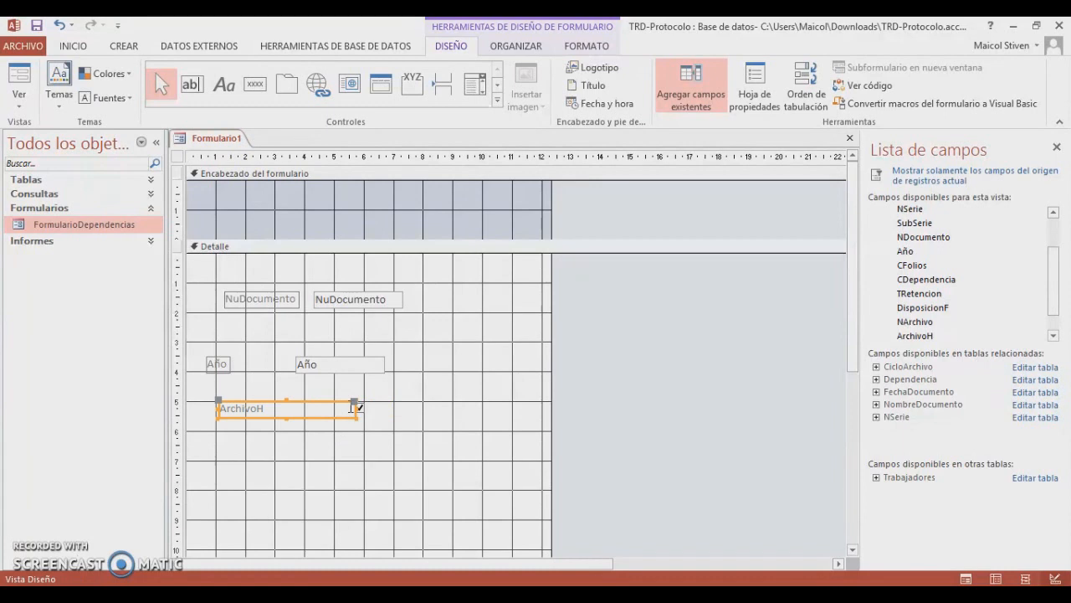
{"action": "left_click_drag", "start_coordinate": [355, 408], "coordinate": [261, 409]}
{"action": "left_click", "coordinate": [363, 454]}
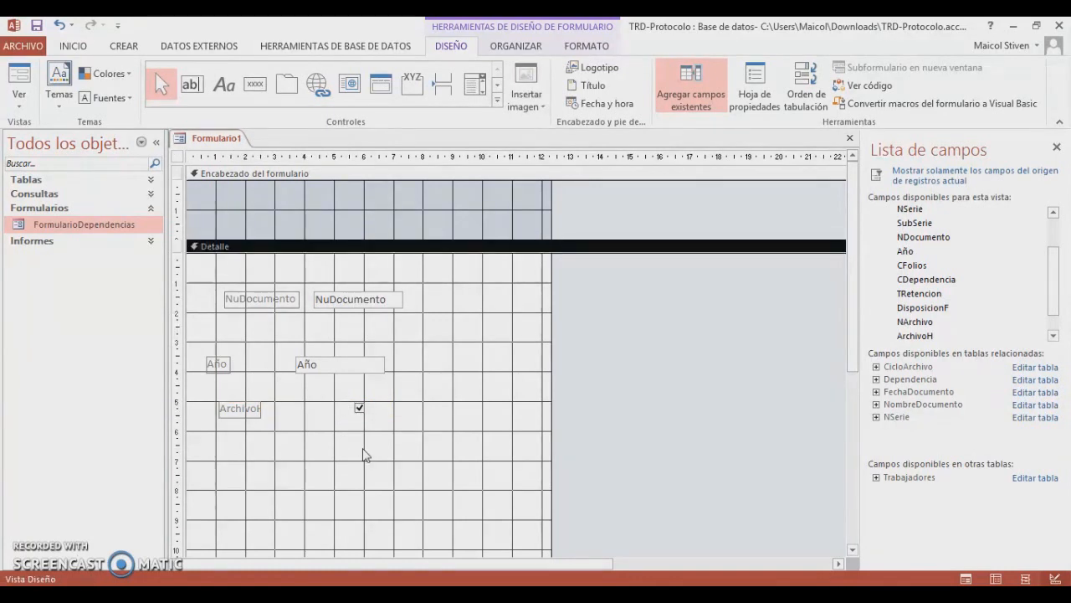
Review the full set of form controls and draw a command button about 2 cm wide below the ArchivoH label.
{"action": "left_click", "coordinate": [497, 100]}
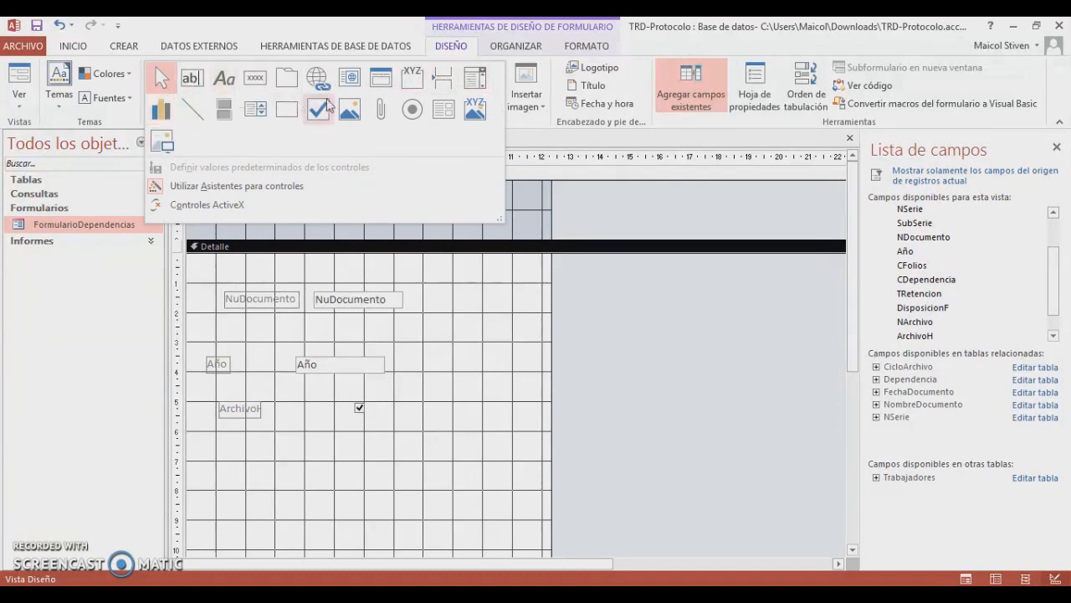
{"action": "left_click", "coordinate": [461, 48]}
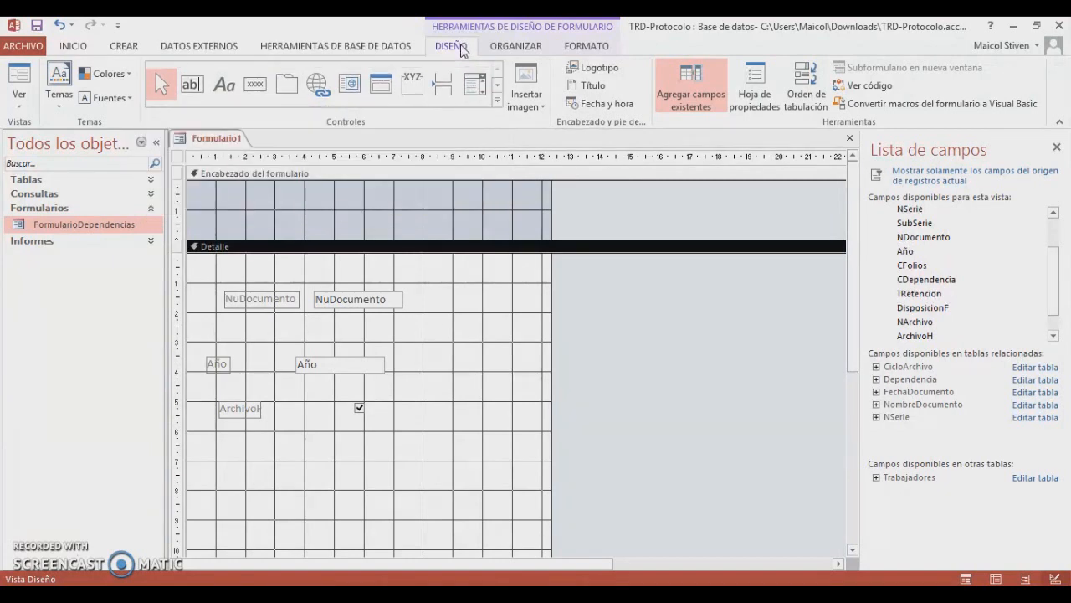
{"action": "left_click", "coordinate": [498, 100]}
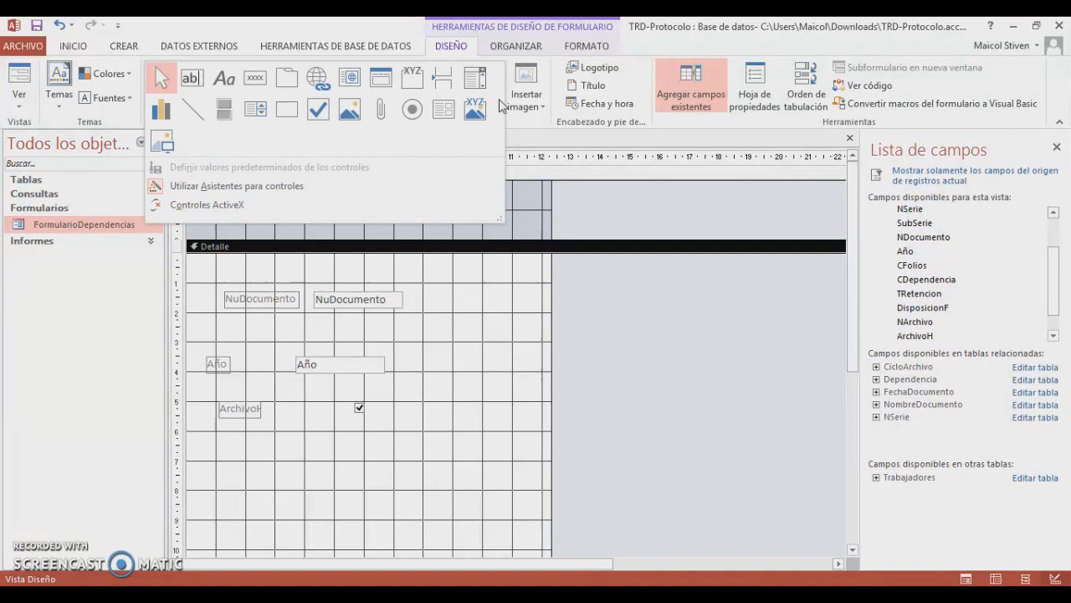
{"action": "left_click", "coordinate": [254, 83]}
{"action": "left_click_drag", "start_coordinate": [213, 461], "coordinate": [279, 490]}
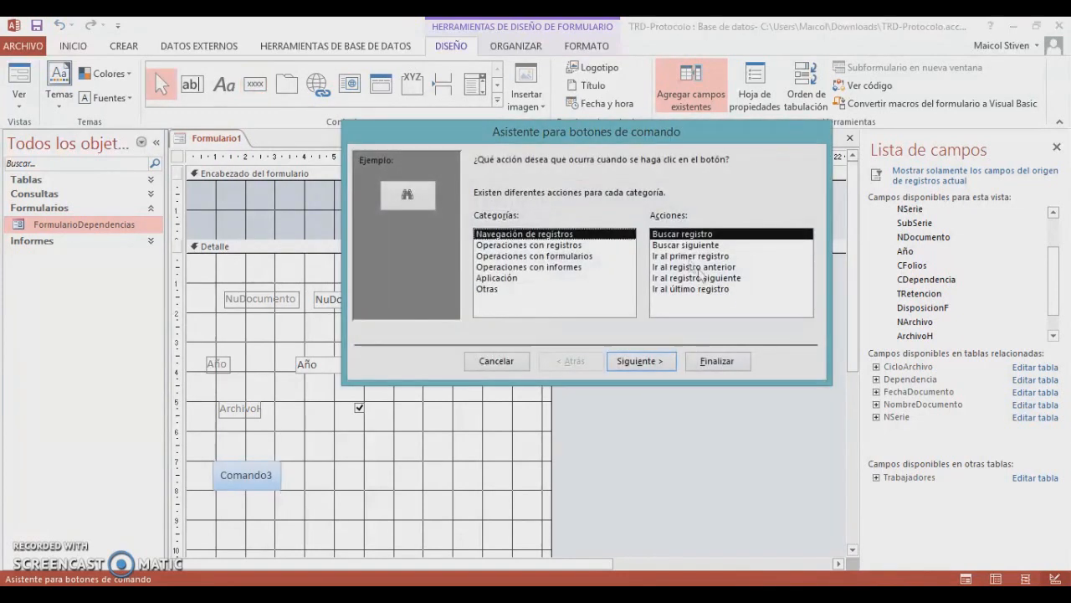
Examine the actions offered by the command button wizard for its different categories, from Navegación de registros to Otras.
{"action": "left_click", "coordinate": [566, 245]}
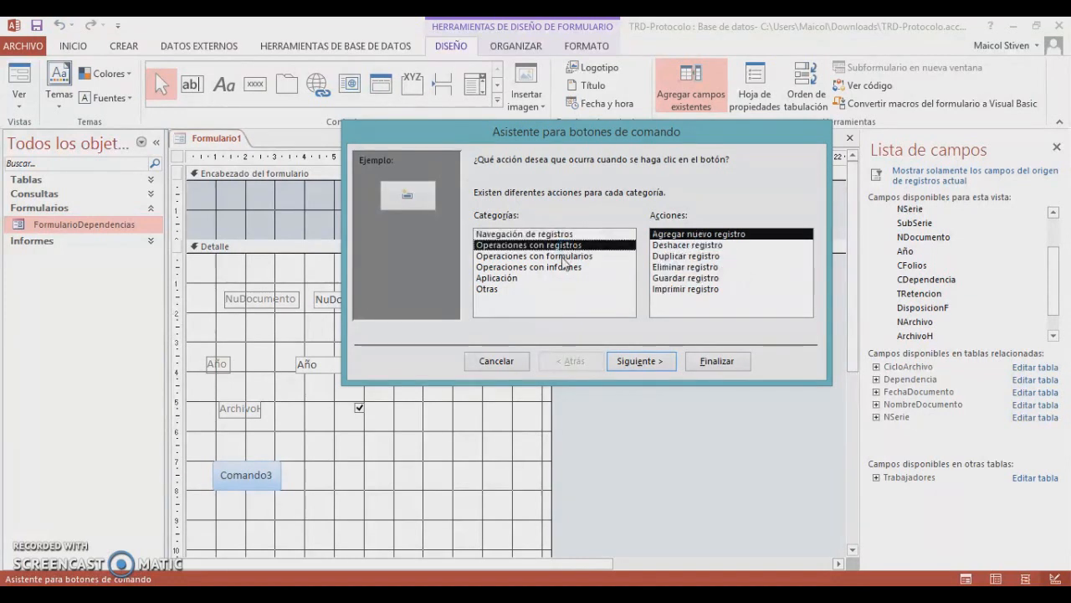
{"action": "left_click", "coordinate": [561, 256]}
{"action": "left_click", "coordinate": [550, 267]}
{"action": "left_click", "coordinate": [496, 278]}
{"action": "left_click", "coordinate": [495, 290]}
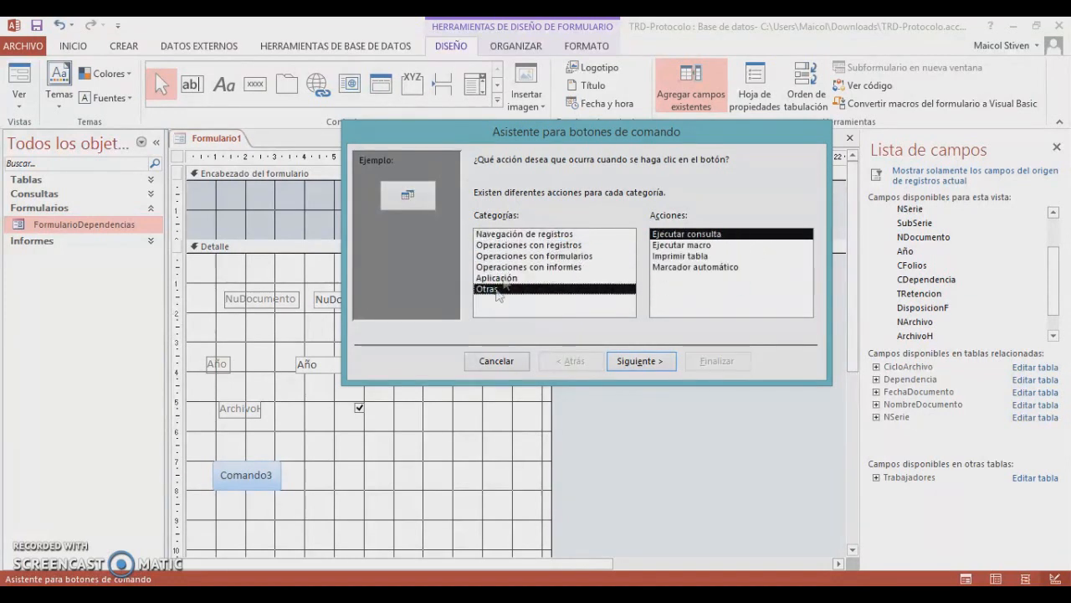
{"action": "left_click", "coordinate": [509, 267]}
{"action": "left_click", "coordinate": [519, 245]}
{"action": "left_click", "coordinate": [521, 236]}
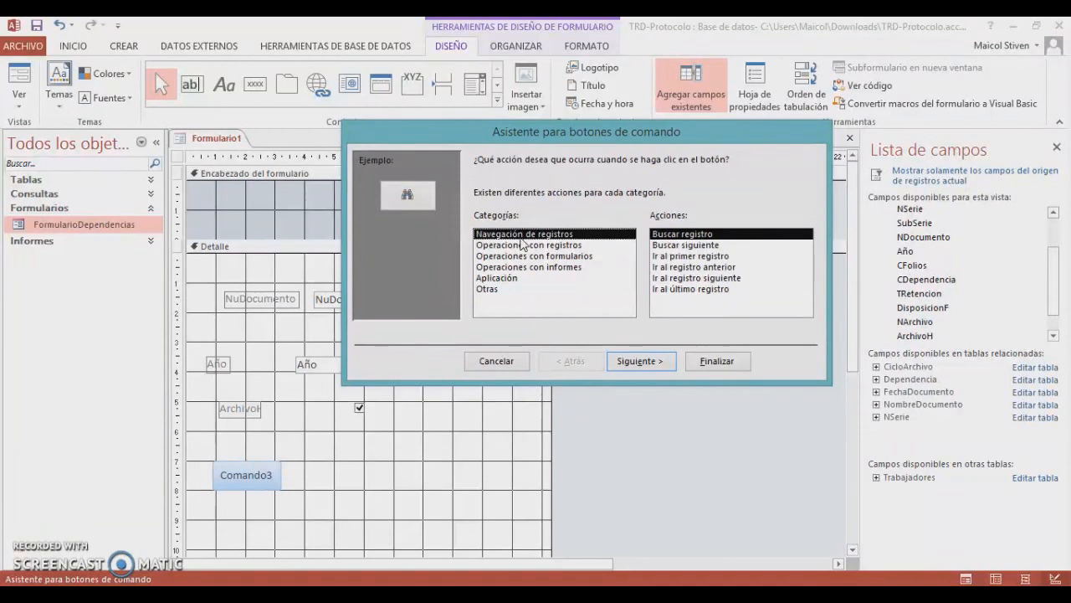
Assign the button the Agregar nuevo registro action from Operaciones con registros, with the Ir a nuevo image and the default name.
{"action": "left_click", "coordinate": [532, 245]}
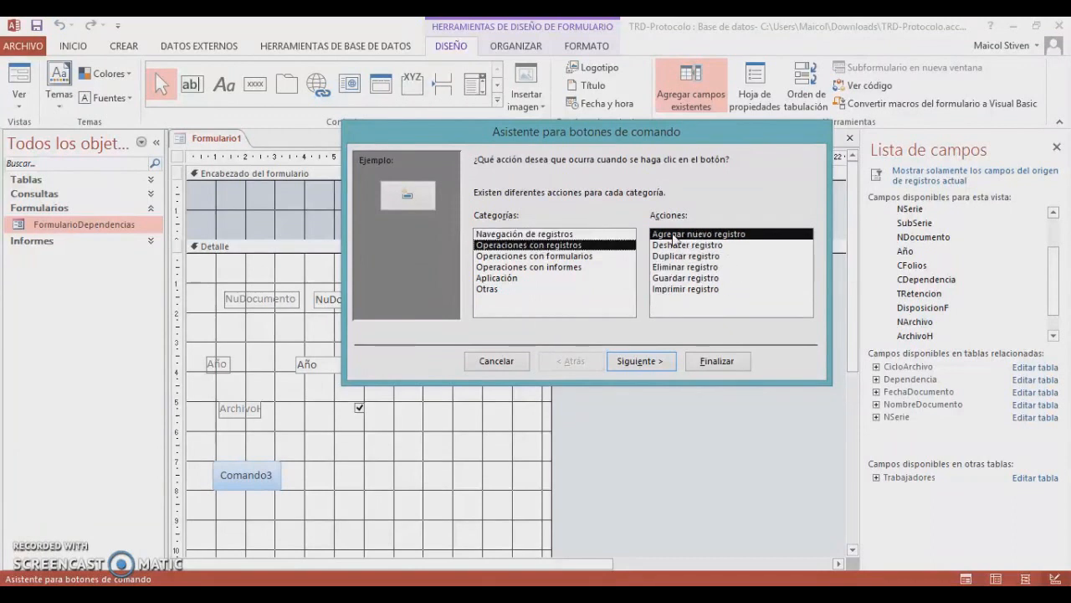
{"action": "left_click", "coordinate": [621, 360]}
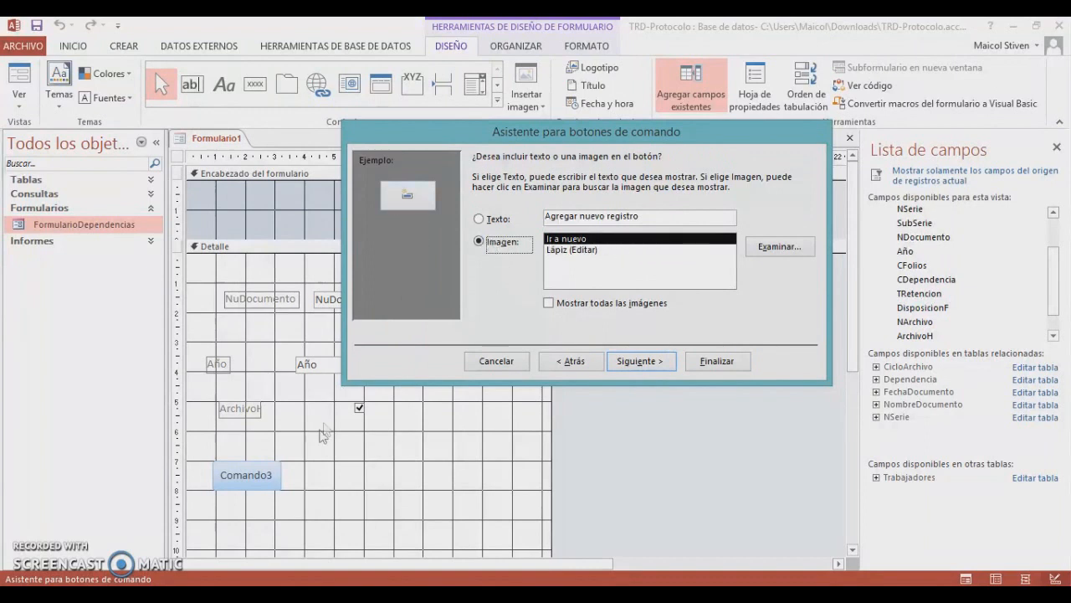
{"action": "left_click", "coordinate": [639, 360]}
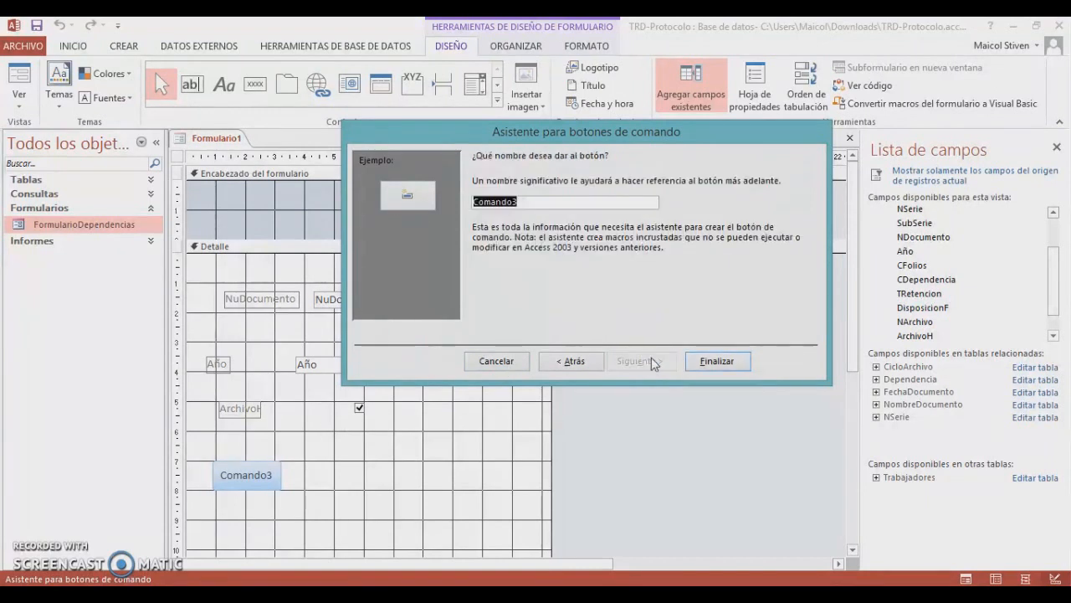
{"action": "left_click", "coordinate": [707, 362]}
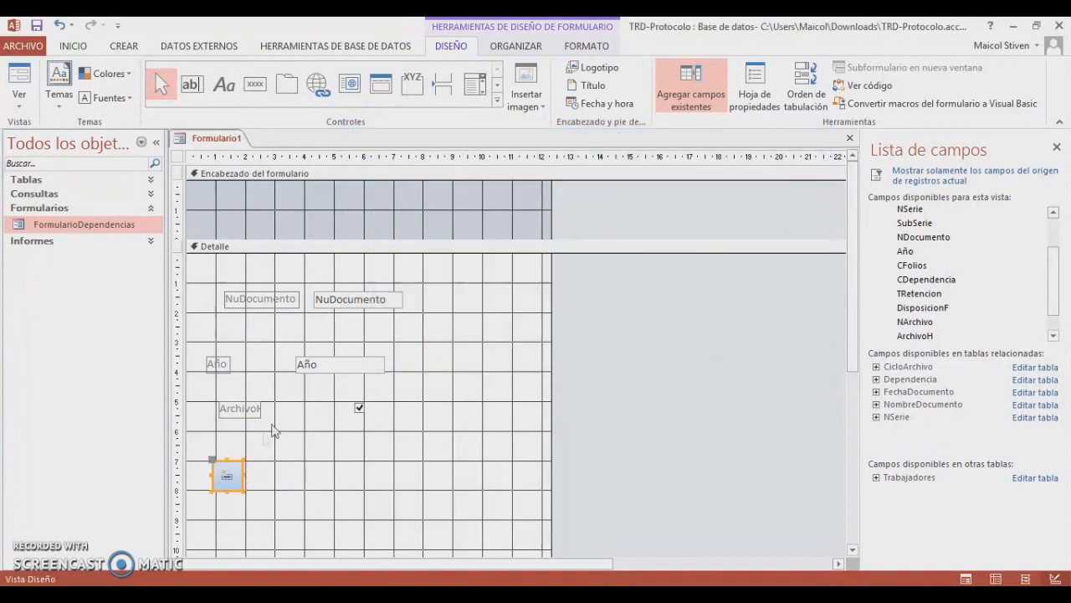
Move the Año field, the ArchivoH check box and the command button up into a compact column below NuDocumento.
{"action": "left_click", "coordinate": [222, 362]}
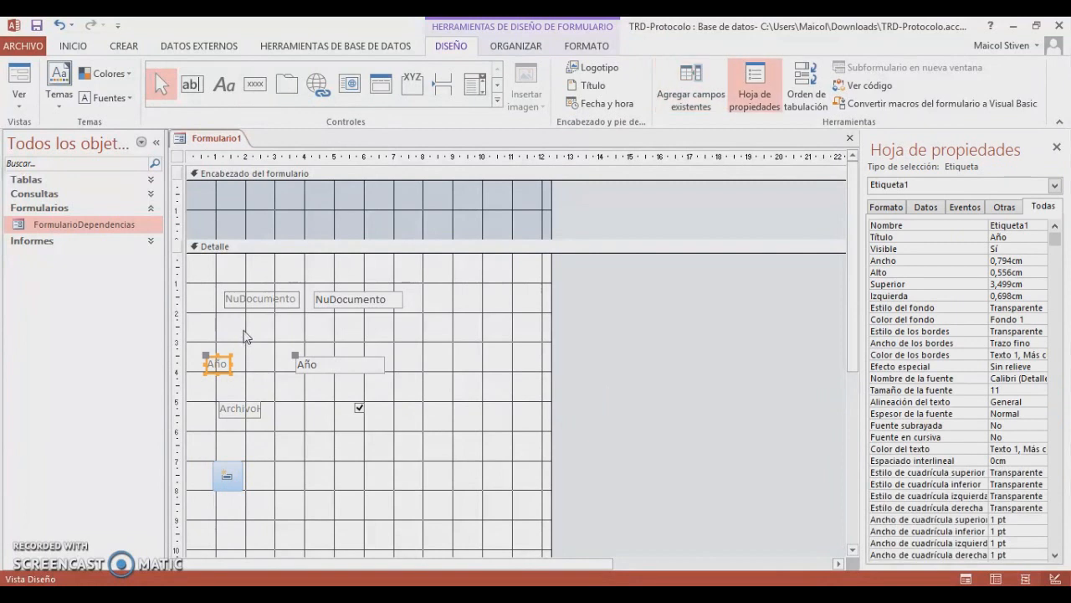
{"action": "left_click_drag", "start_coordinate": [222, 362], "coordinate": [242, 331]}
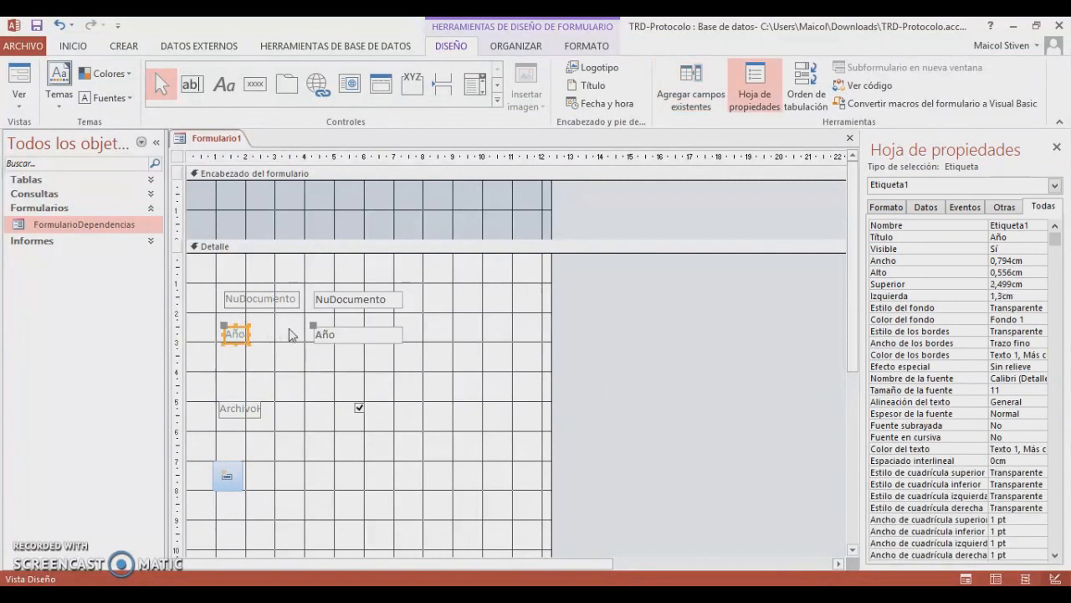
{"action": "left_click_drag", "start_coordinate": [239, 408], "coordinate": [245, 362]}
{"action": "left_click_drag", "start_coordinate": [243, 477], "coordinate": [256, 406]}
{"action": "left_click", "coordinate": [299, 412]}
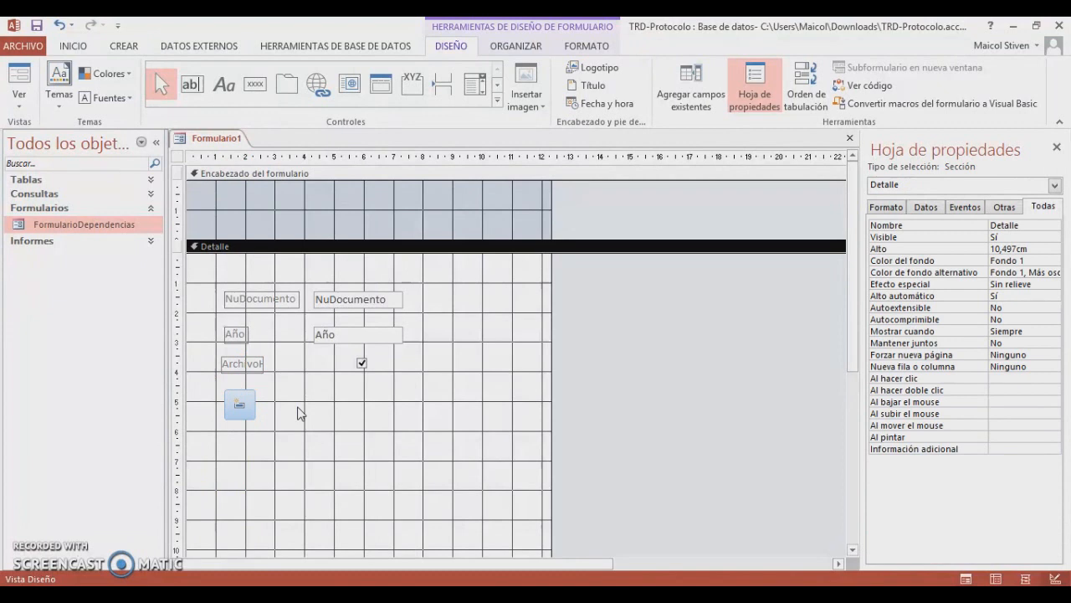
Test the new-record button in Form view and check the NuDocumento and Año fields of the blank record.
{"action": "left_click", "coordinate": [20, 76]}
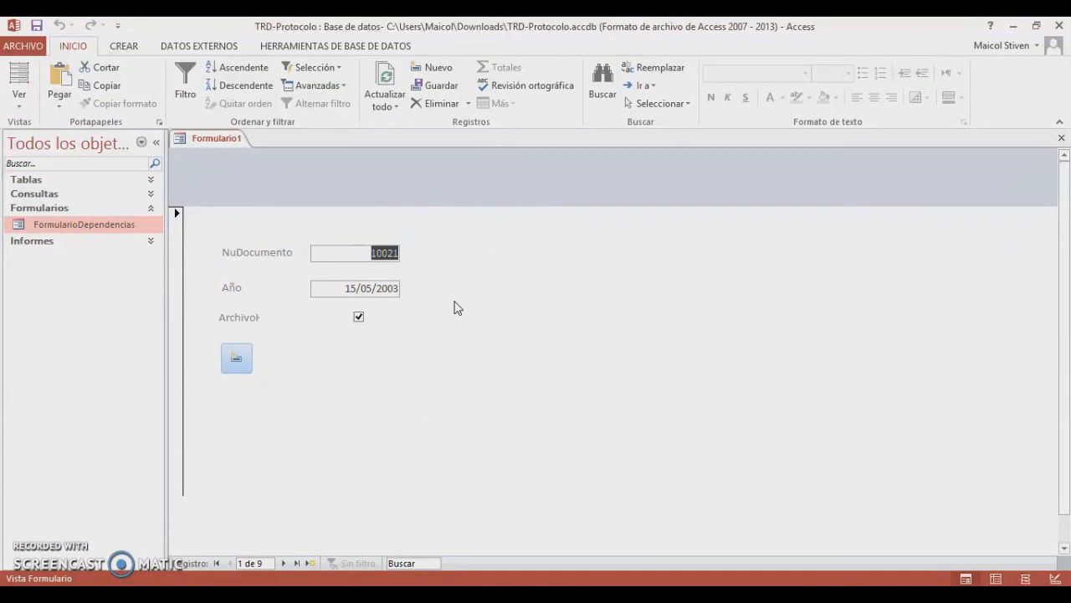
{"action": "left_click", "coordinate": [242, 365]}
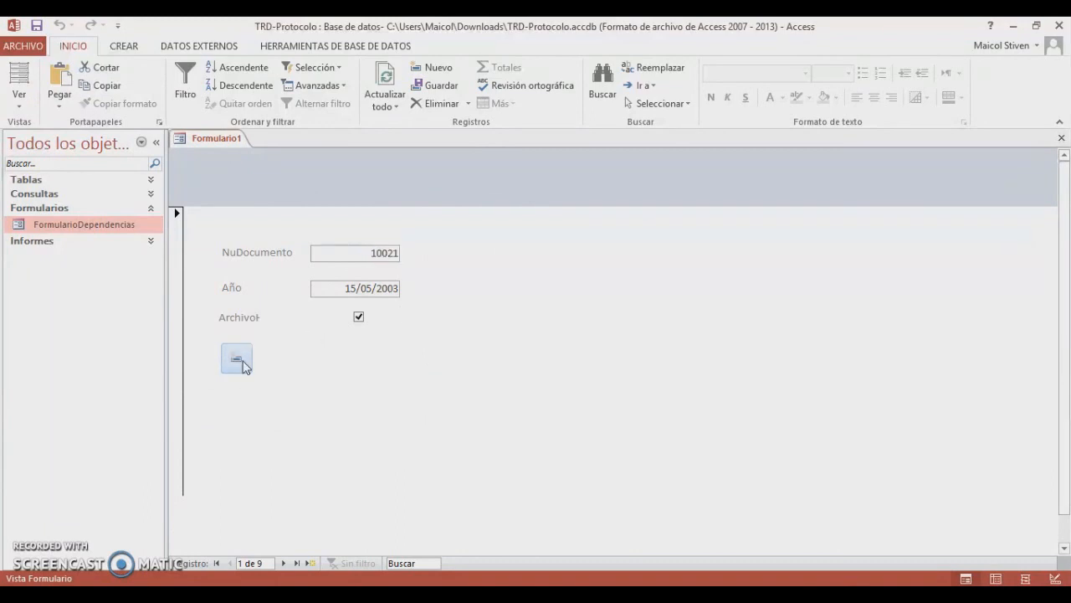
{"action": "left_click", "coordinate": [386, 254]}
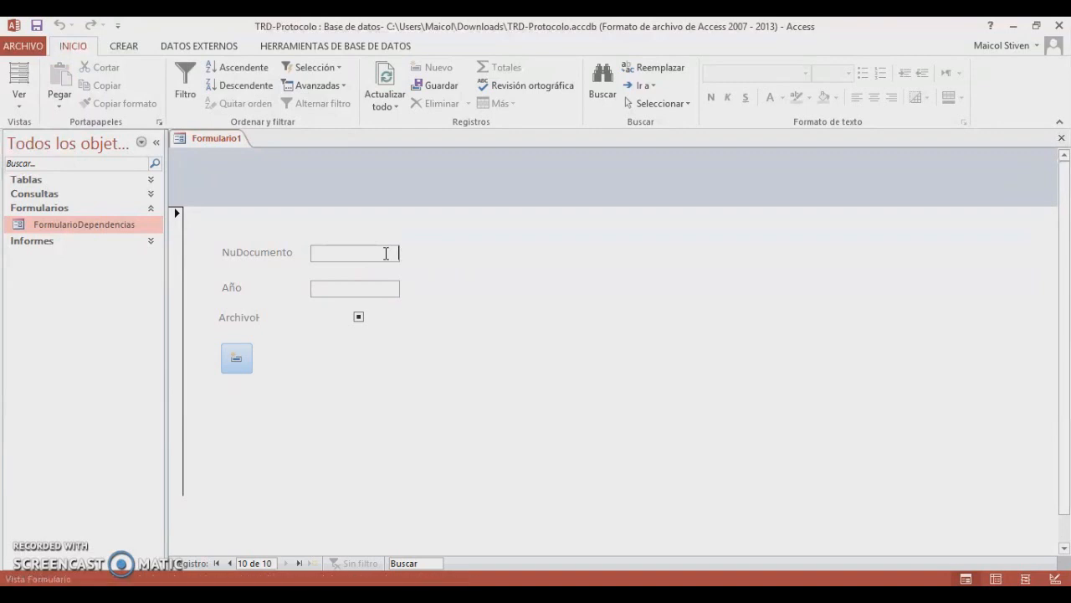
{"action": "left_click", "coordinate": [379, 288]}
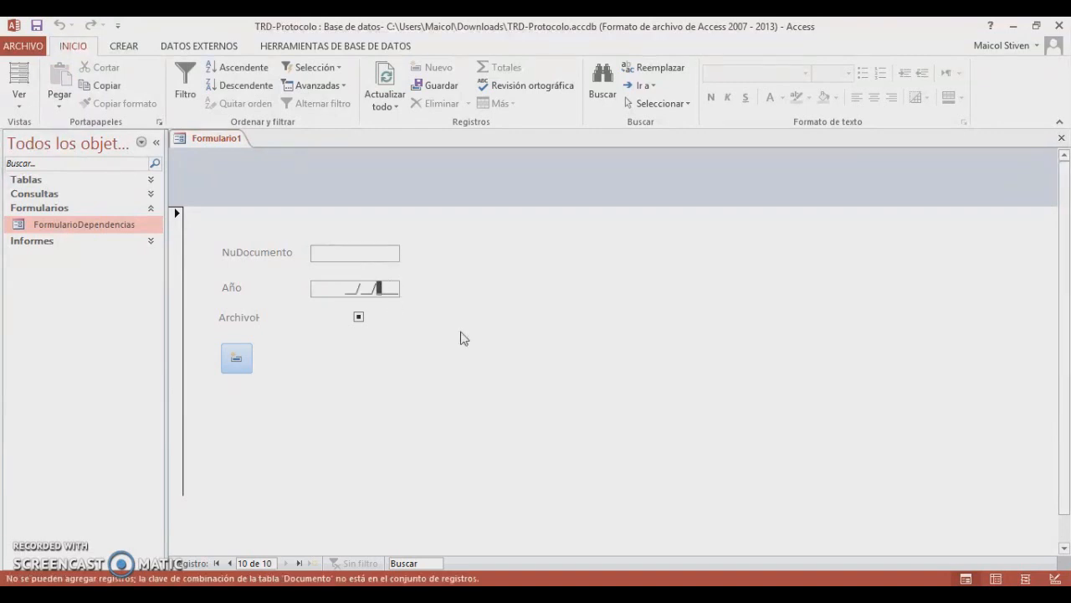